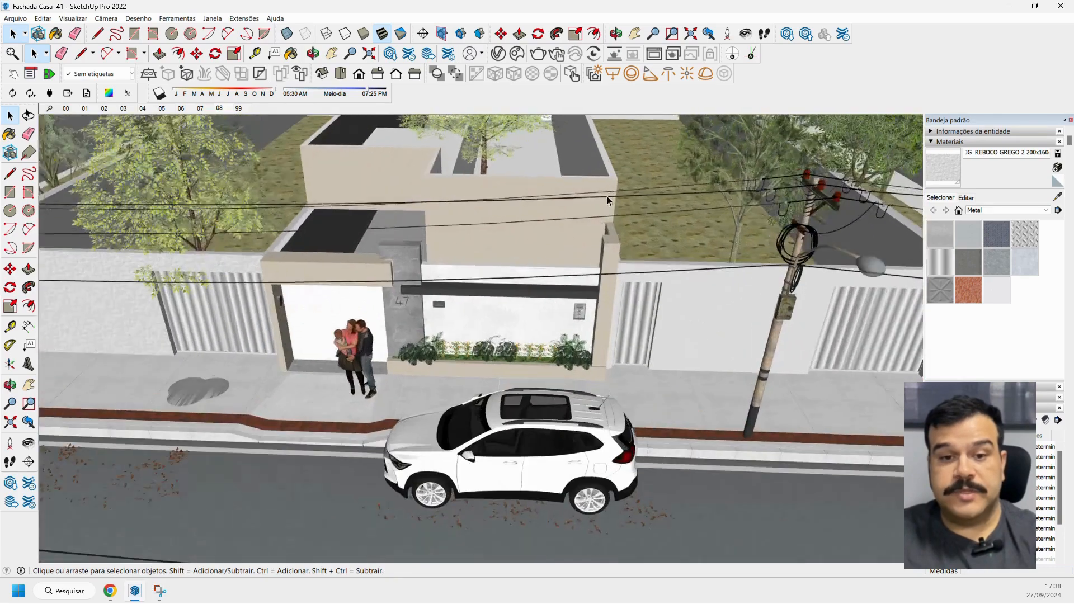
Move the leafy tree beside the garage about 1.46 m back behind the neighbouring lot's front wall.
scroll(605, 196, down, 2)
mouse_move(543, 236)
middle_down()
mouse_move(567, 221)
mouse_move(281, 183)
middle_up()
scroll(579, 210, down, 2)
click(281, 183)
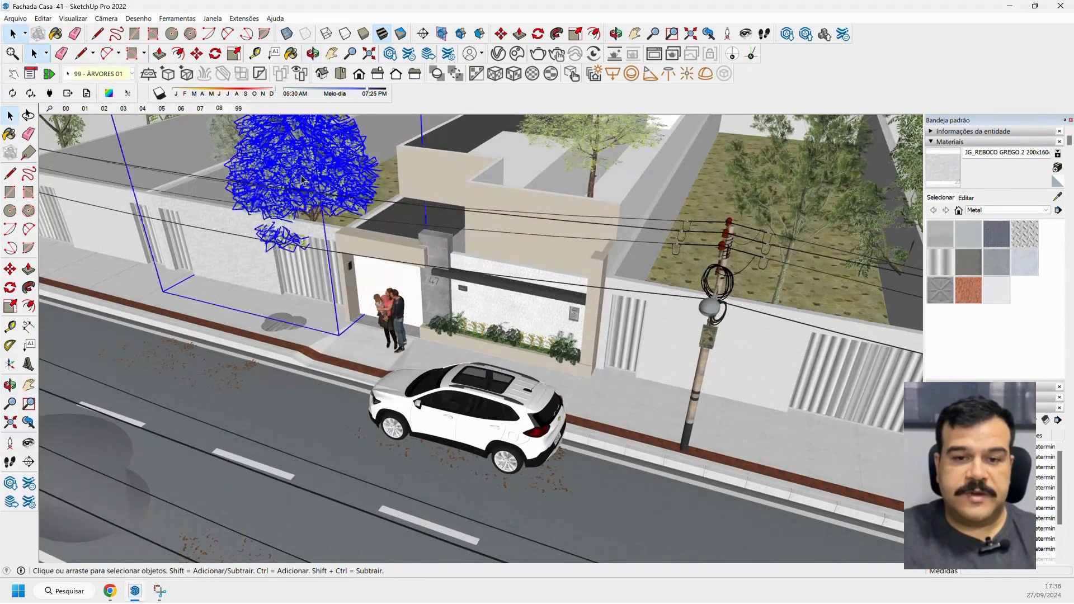
click(10, 269)
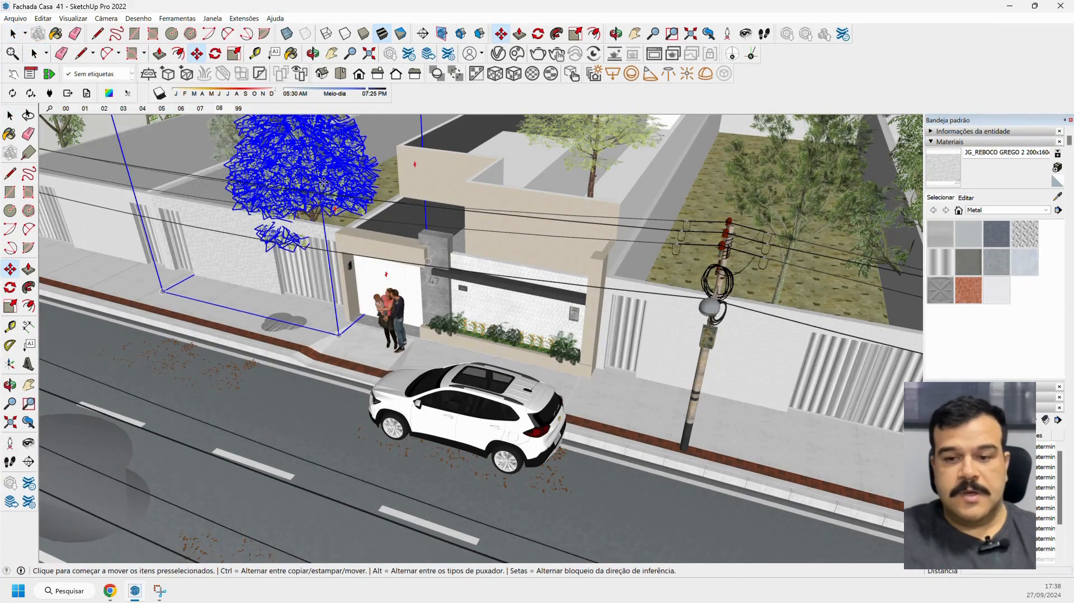
click(319, 186)
click(348, 172)
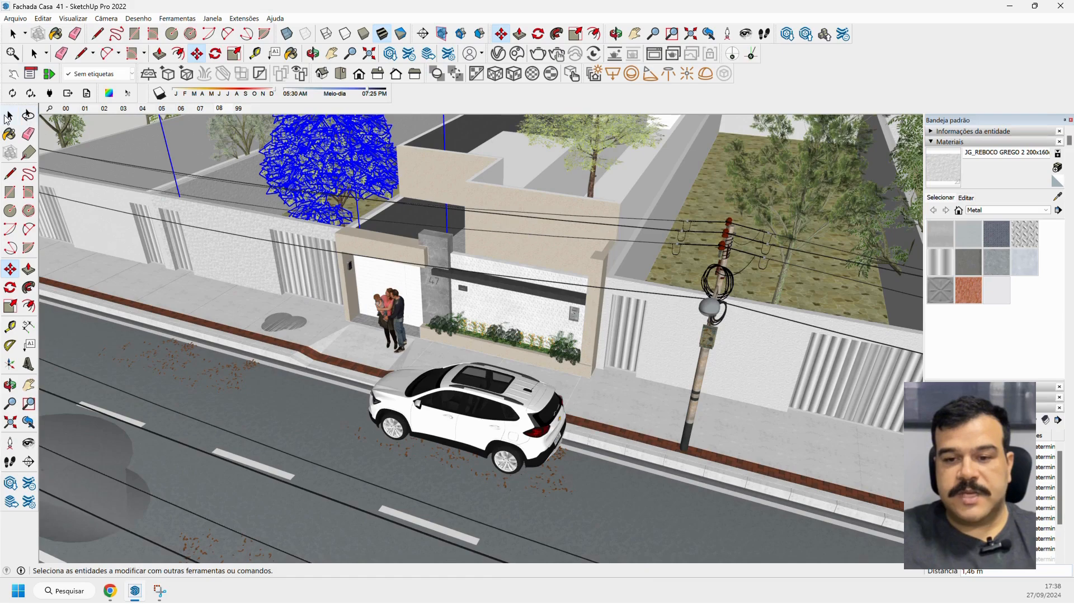
click(9, 116)
Examine the street, the neighbouring lots' walls and the repositioned tree around the house.
scroll(411, 227, down, 2)
middle_drag(411, 226, 479, 242)
scroll(522, 243, up, 2)
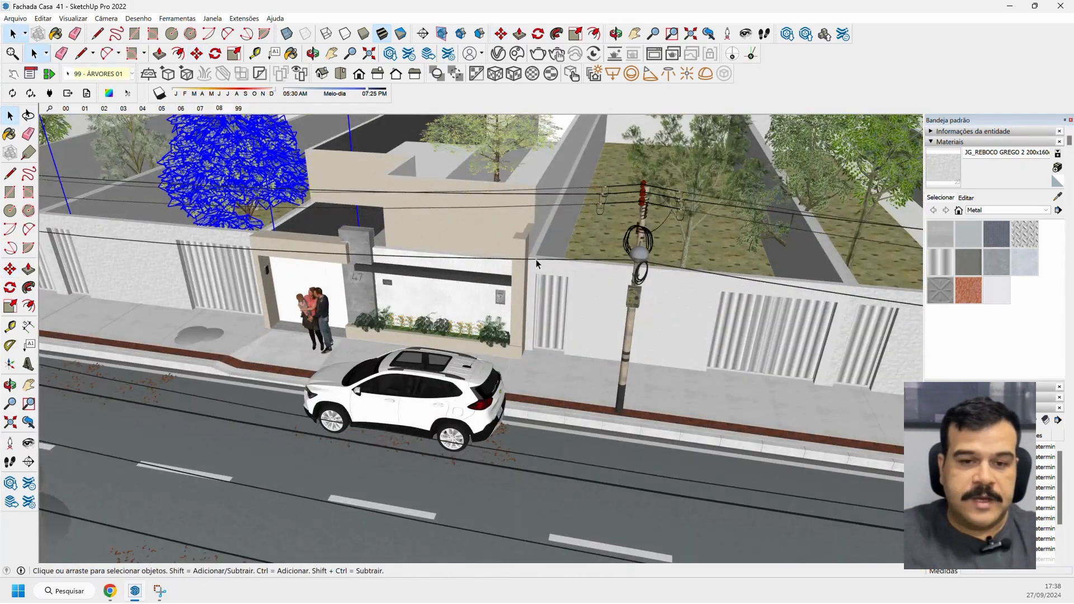
scroll(576, 255, down, 3)
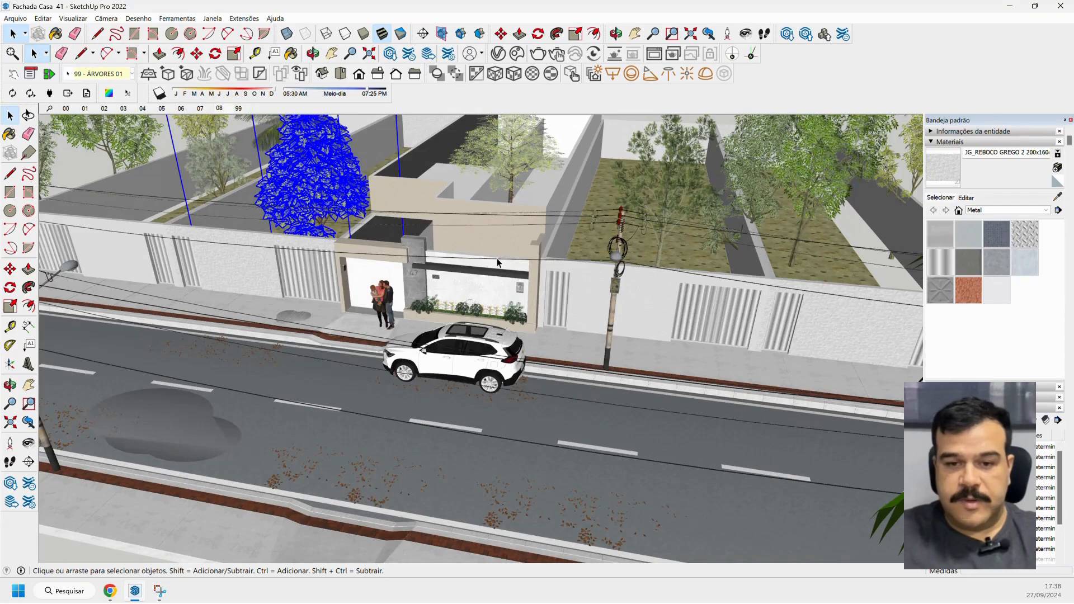
scroll(273, 235, up, 3)
scroll(273, 233, up, 2)
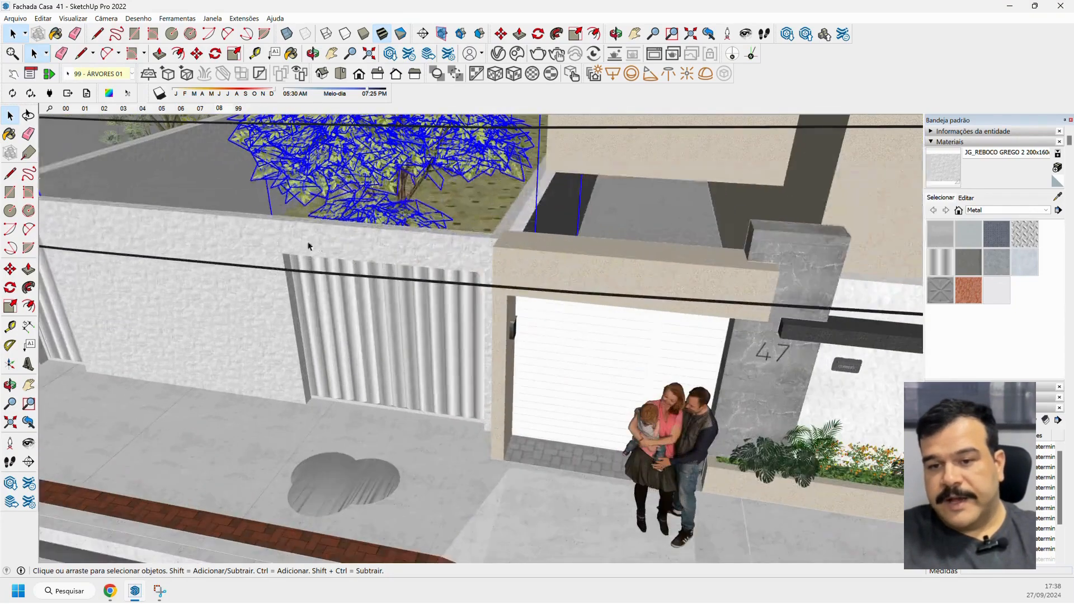
click(361, 242)
scroll(362, 243, up, 2)
scroll(361, 243, down, 4)
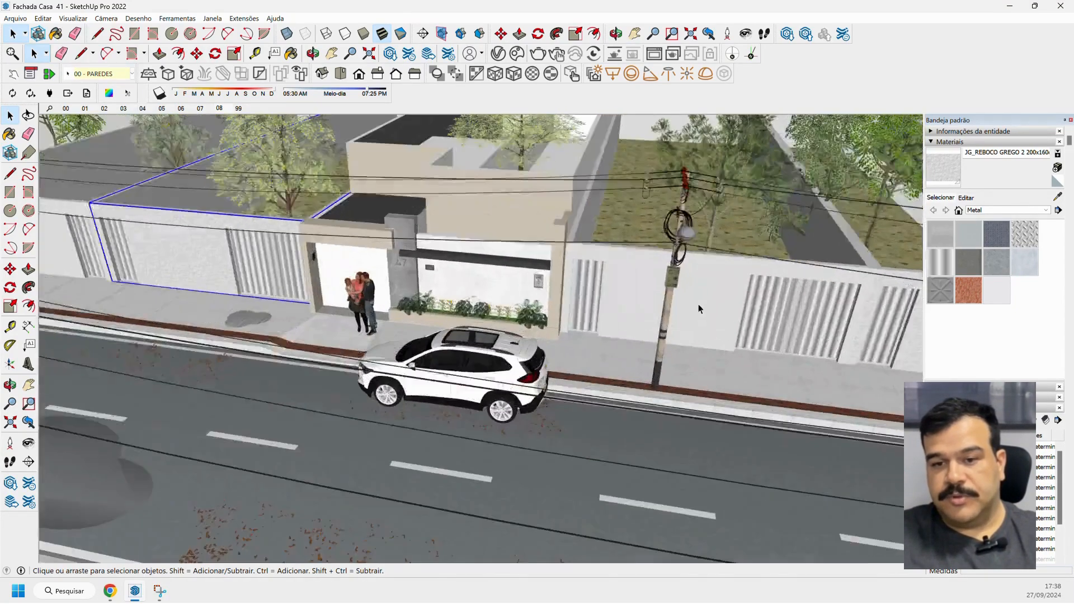
scroll(632, 255, up, 4)
scroll(613, 249, up, 2)
middle_drag(614, 247, 601, 274)
scroll(601, 273, down, 4)
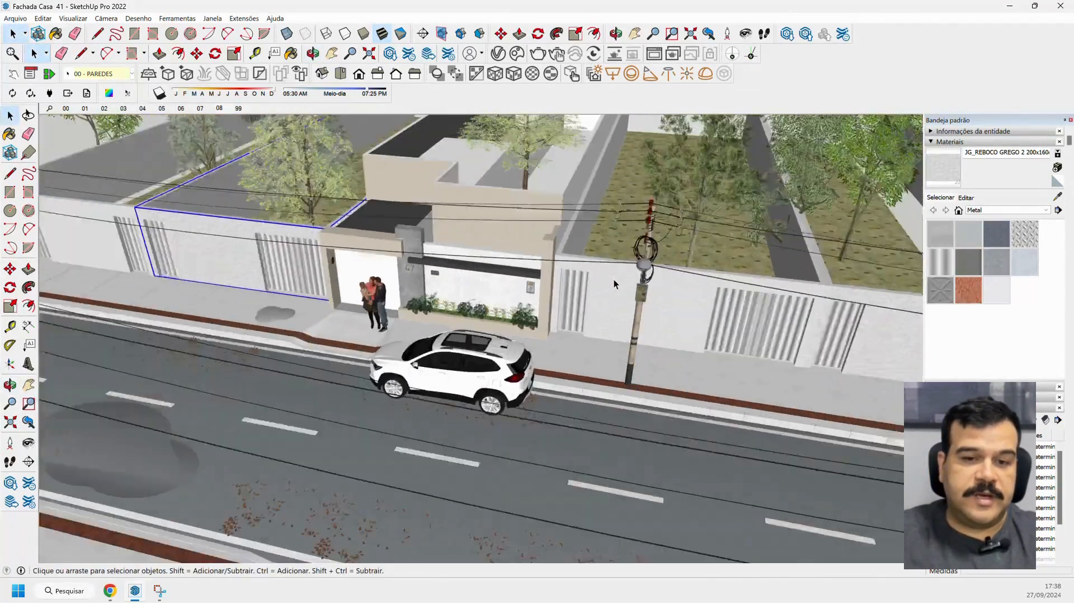
Examine the beige plaster texture on the walls around the garage and the upper volume's corner.
scroll(407, 227, up, 5)
scroll(276, 246, down, 3)
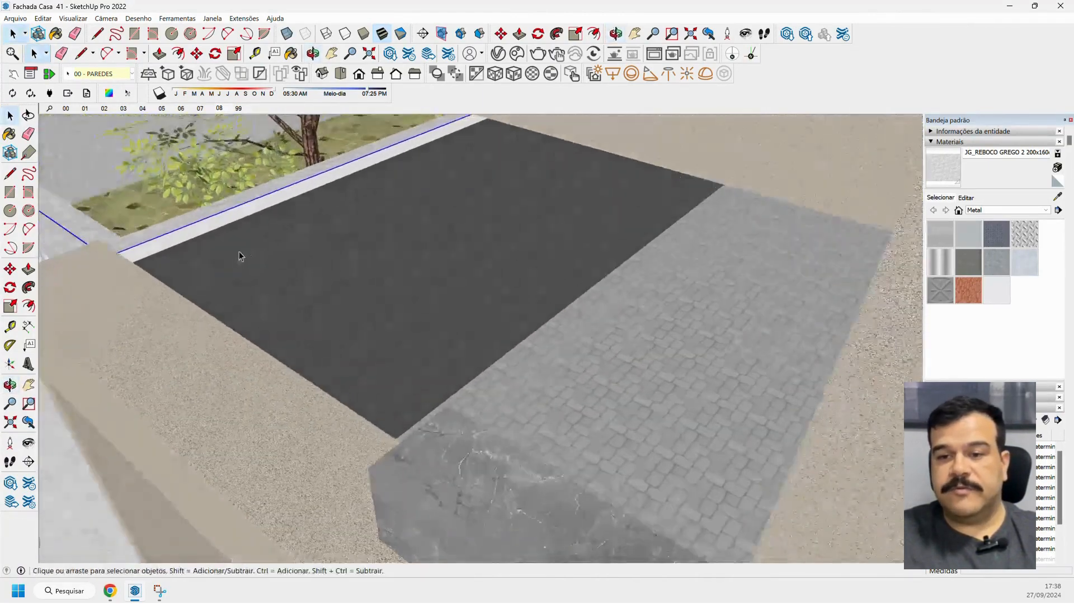
scroll(256, 248, up, 4)
scroll(256, 249, down, 3)
middle_drag(256, 248, 630, 236)
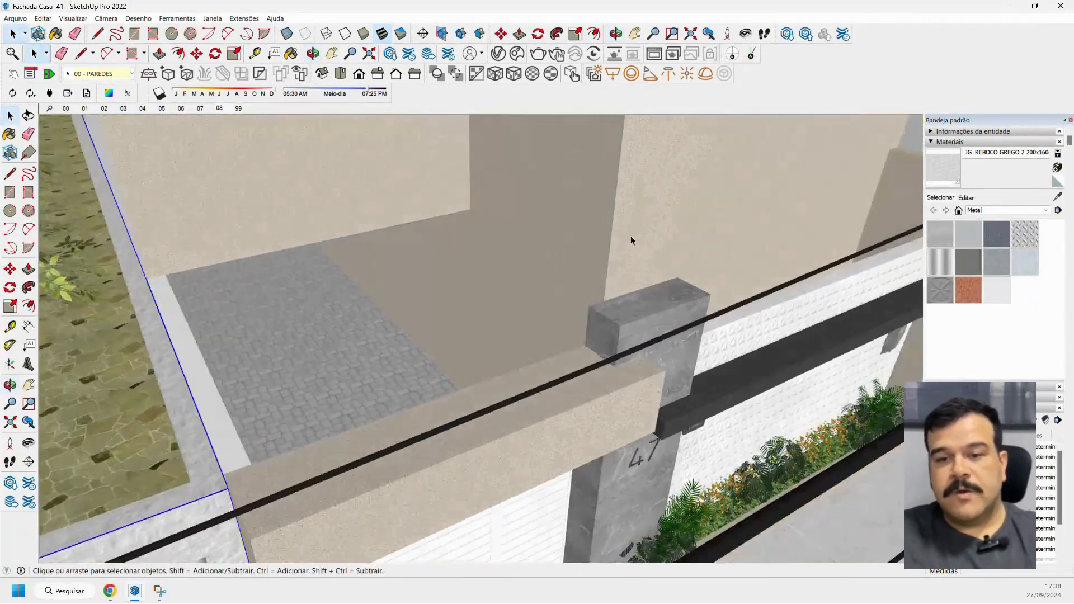
scroll(630, 236, down, 3)
scroll(639, 162, up, 6)
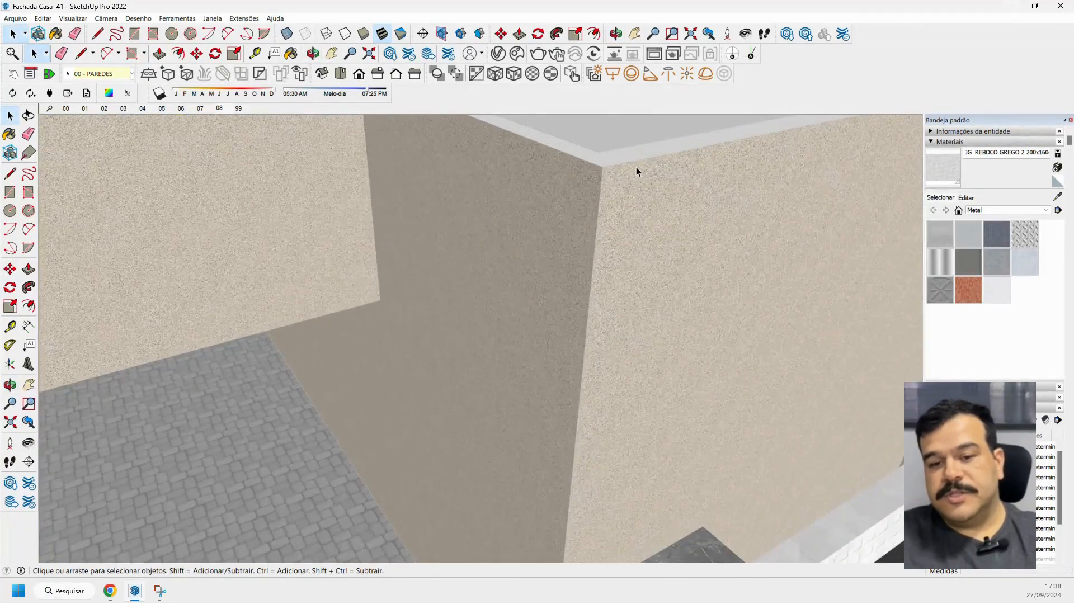
middle_drag(635, 177, 571, 212)
scroll(571, 213, down, 6)
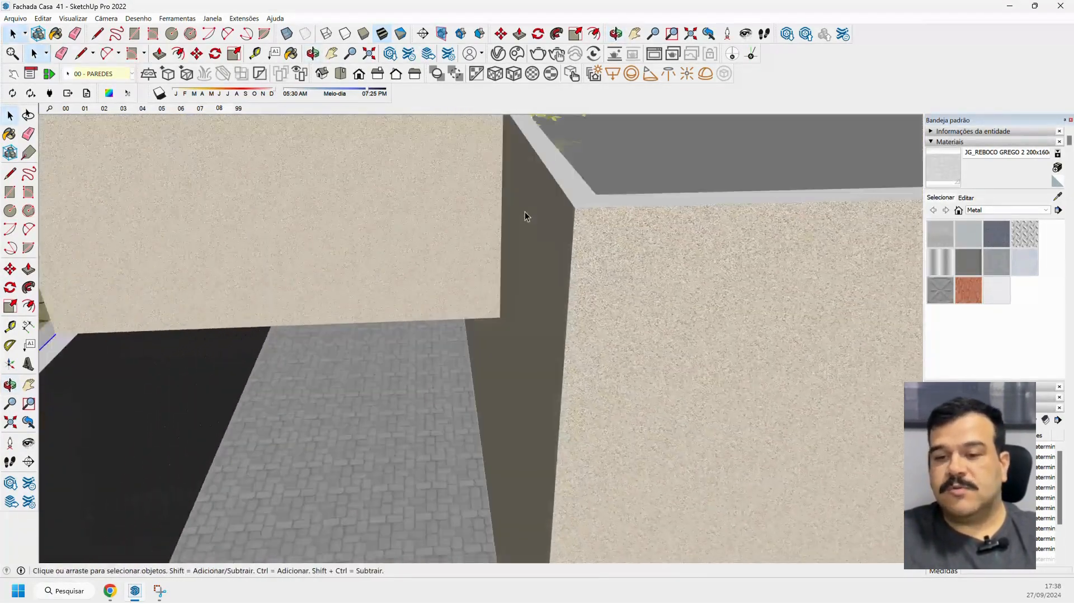
scroll(525, 214, down, 4)
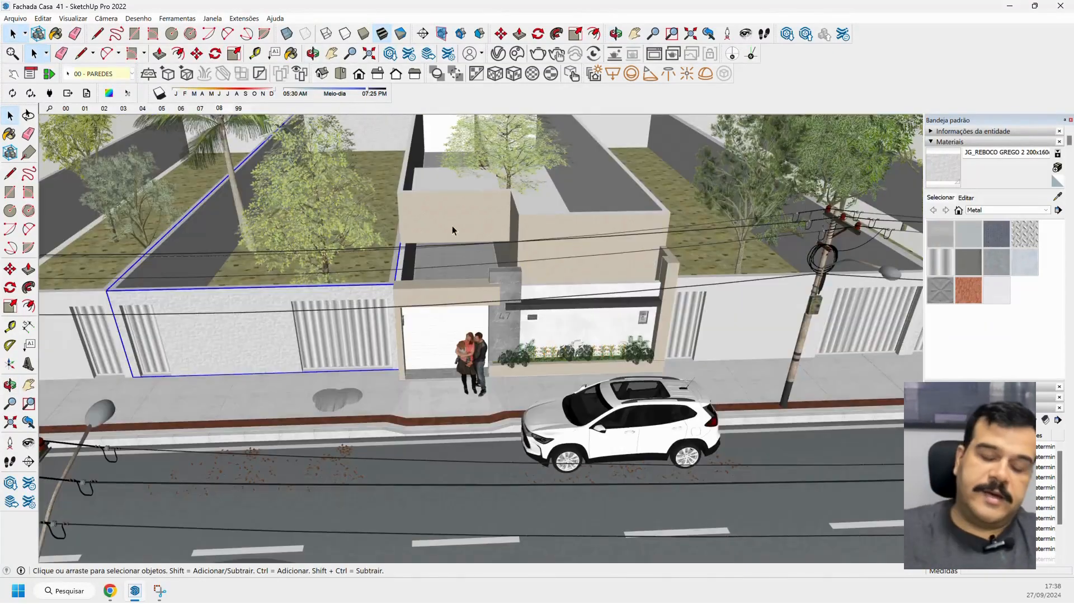
Inspect the facade overall and the plaster grain up close at the upper volume's front corner.
scroll(483, 238, down, 2)
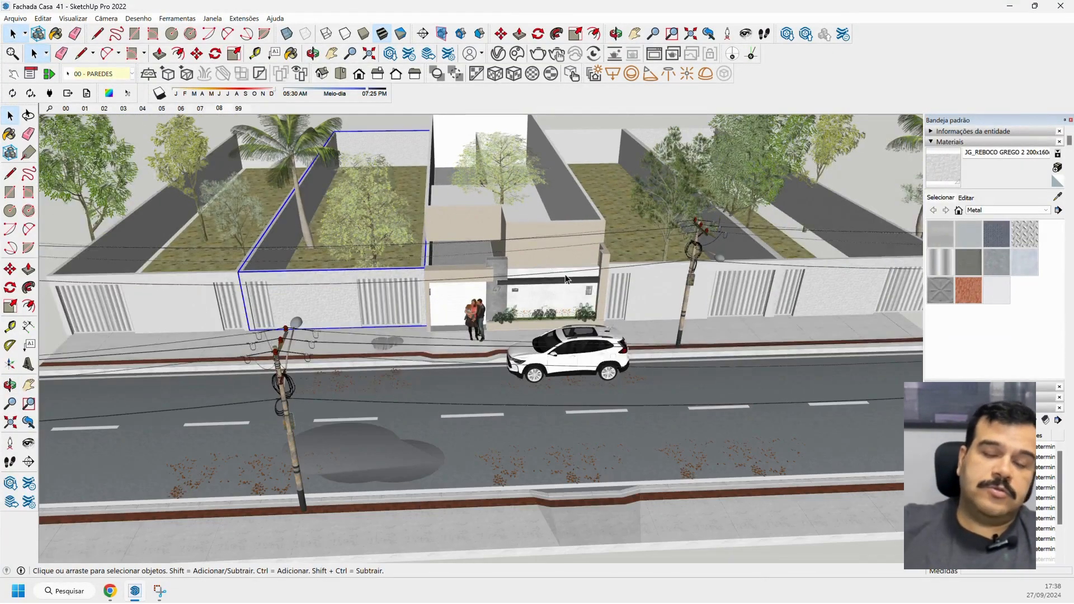
scroll(568, 277, up, 3)
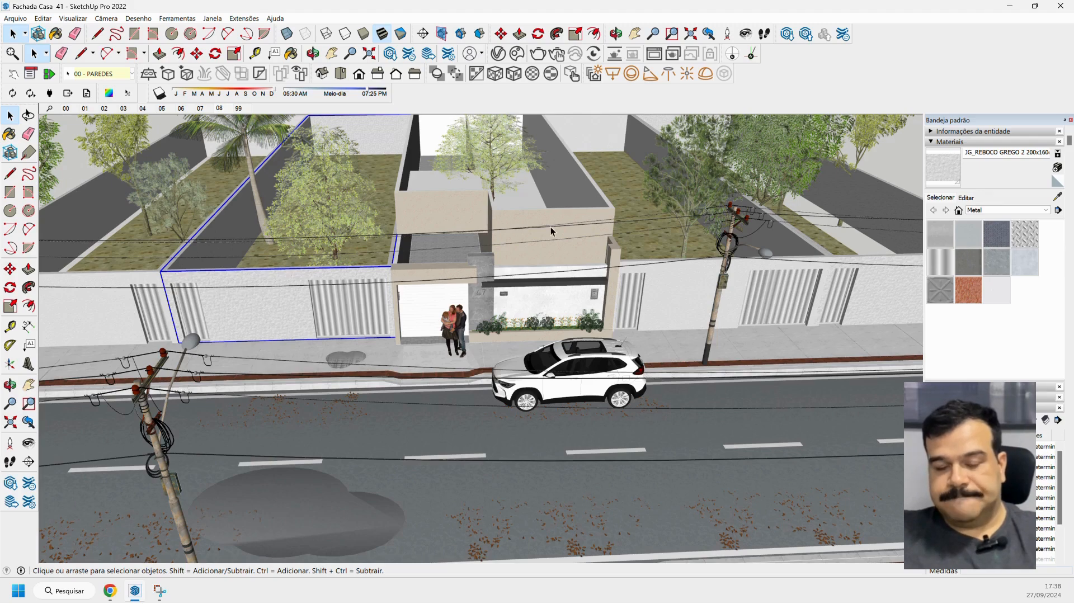
scroll(520, 234, up, 2)
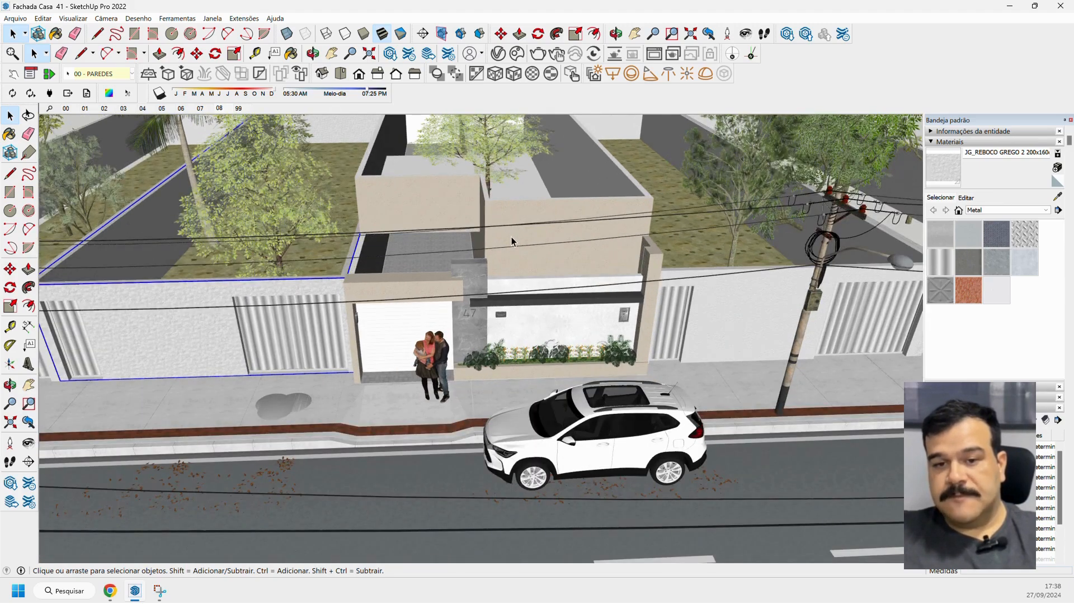
scroll(509, 237, up, 5)
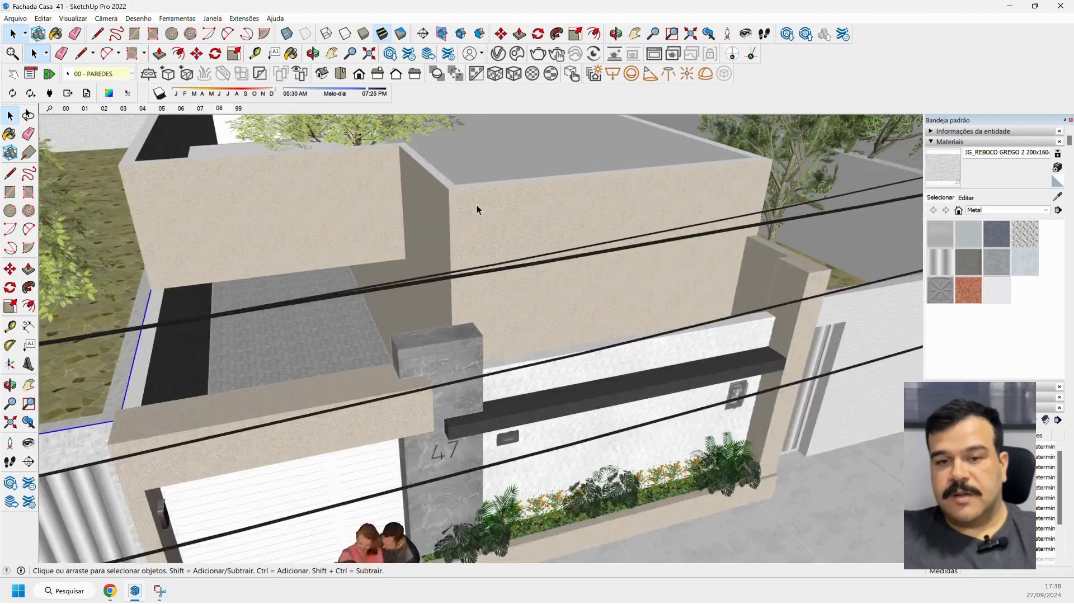
scroll(467, 210, up, 2)
mouse_move(462, 215)
middle_down()
mouse_move(587, 213)
mouse_move(506, 204)
mouse_move(482, 218)
mouse_move(446, 207)
middle_up()
scroll(434, 182, up, 4)
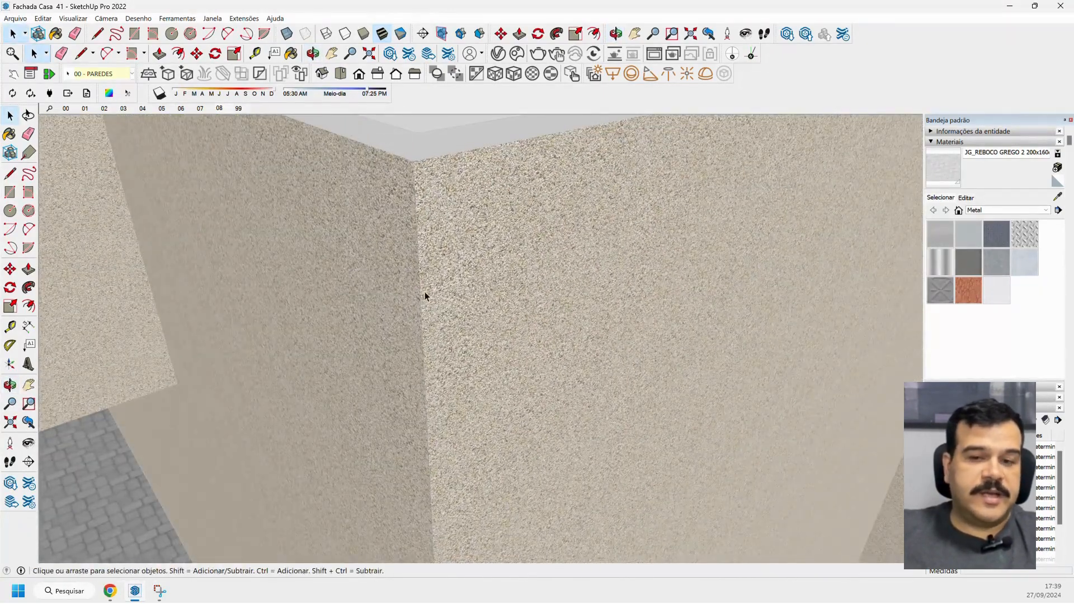
middle_drag(423, 322, 492, 371)
scroll(405, 313, up, 3)
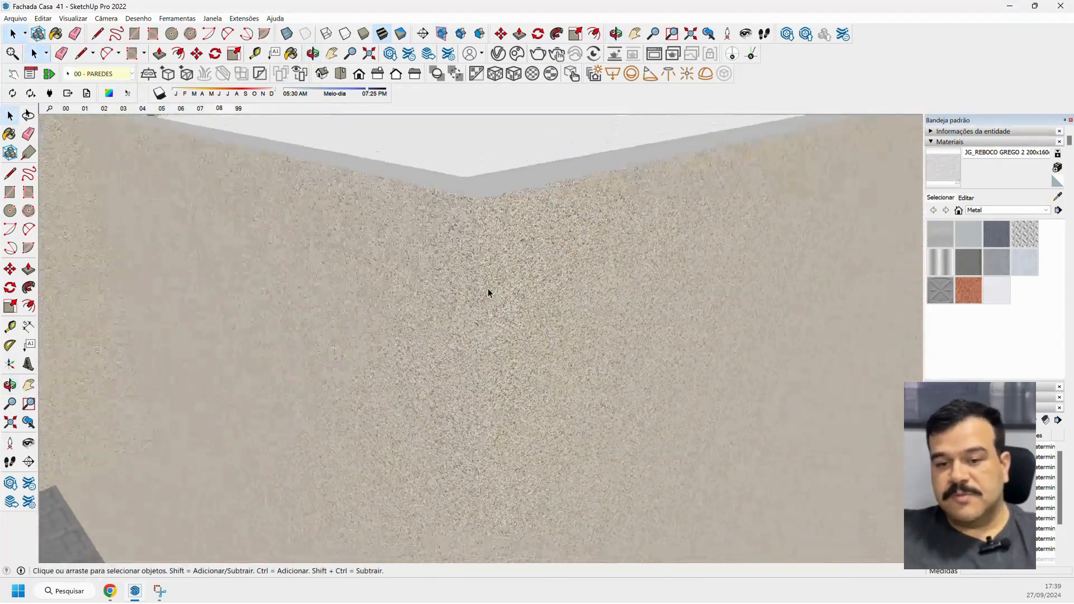
middle_drag(502, 250, 397, 290)
scroll(392, 282, down, 3)
scroll(395, 302, down, 4)
scroll(395, 302, down, 2)
scroll(394, 290, down, 8)
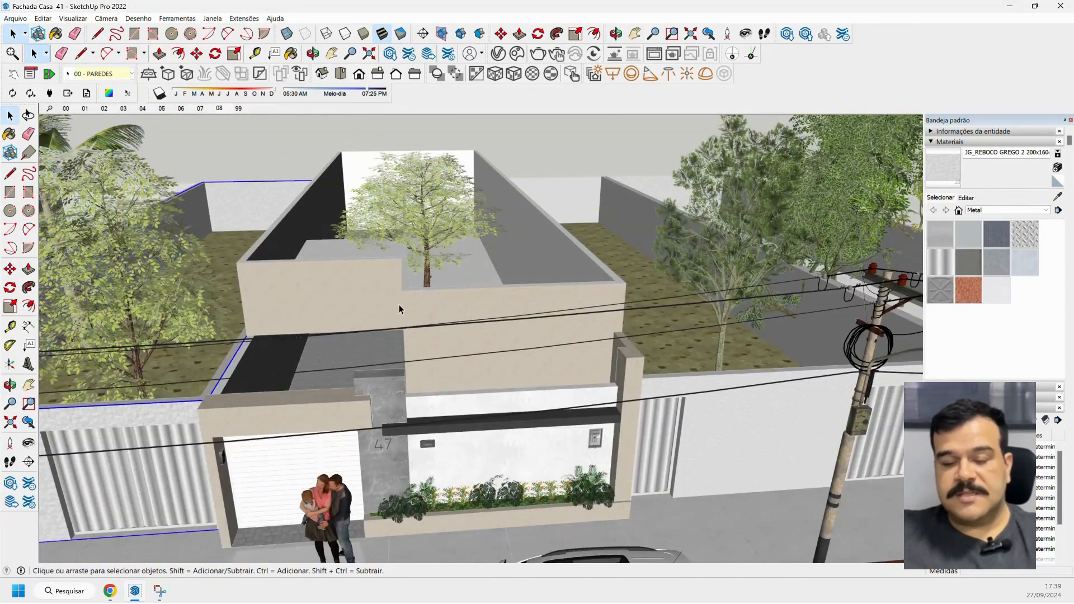
scroll(398, 305, up, 6)
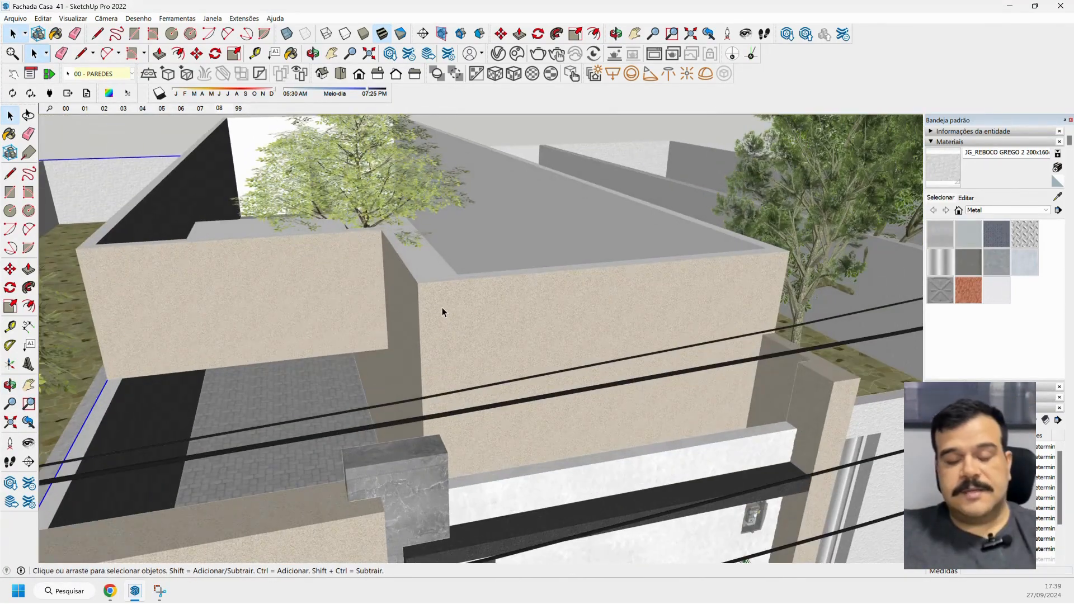
middle_drag(442, 311, 501, 319)
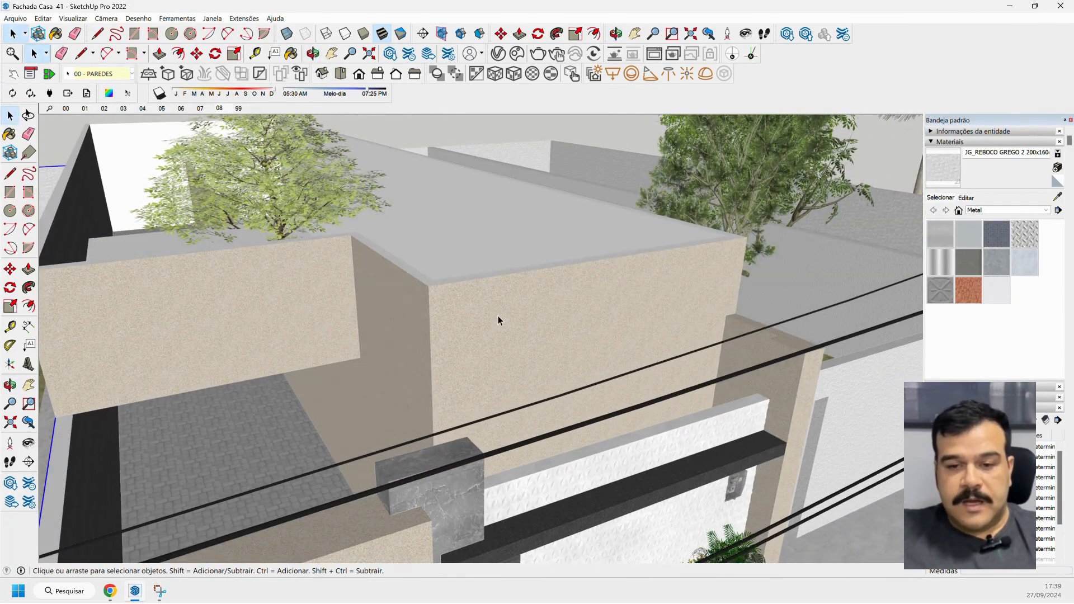
scroll(498, 315, down, 5)
middle_drag(491, 304, 404, 312)
scroll(405, 316, down, 6)
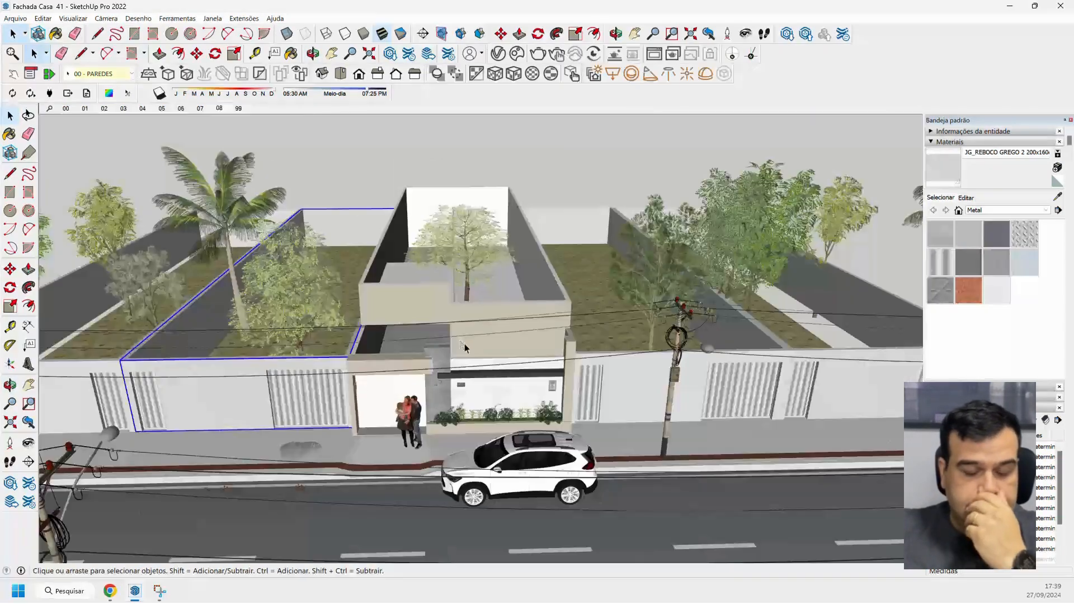
Frame the house's front facade from the street side and clear the neighbouring wall's selection.
click(28, 384)
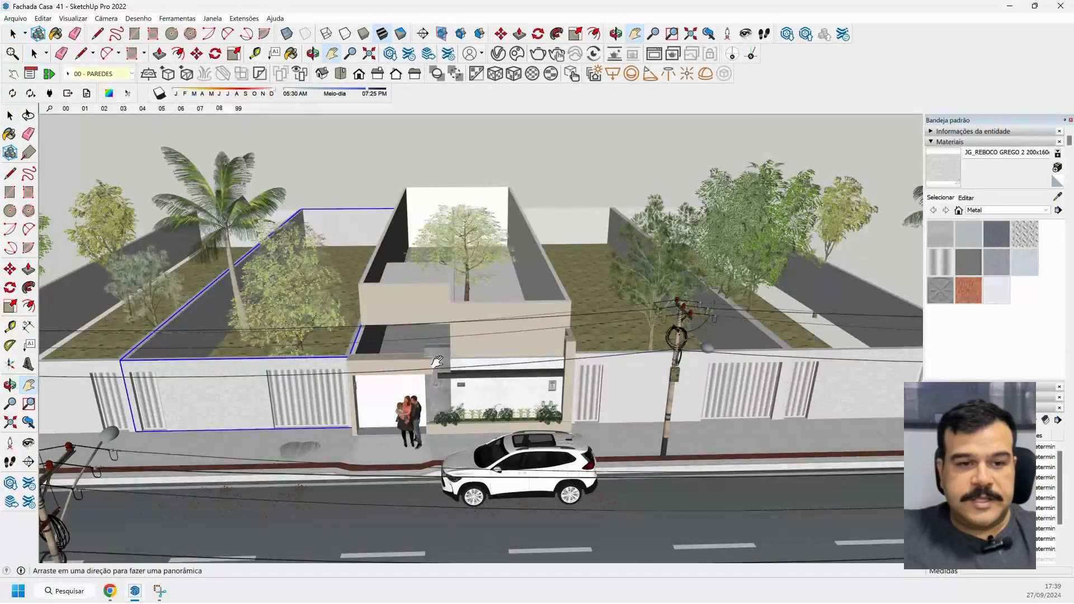
drag(437, 362, 384, 339)
scroll(439, 306, up, 3)
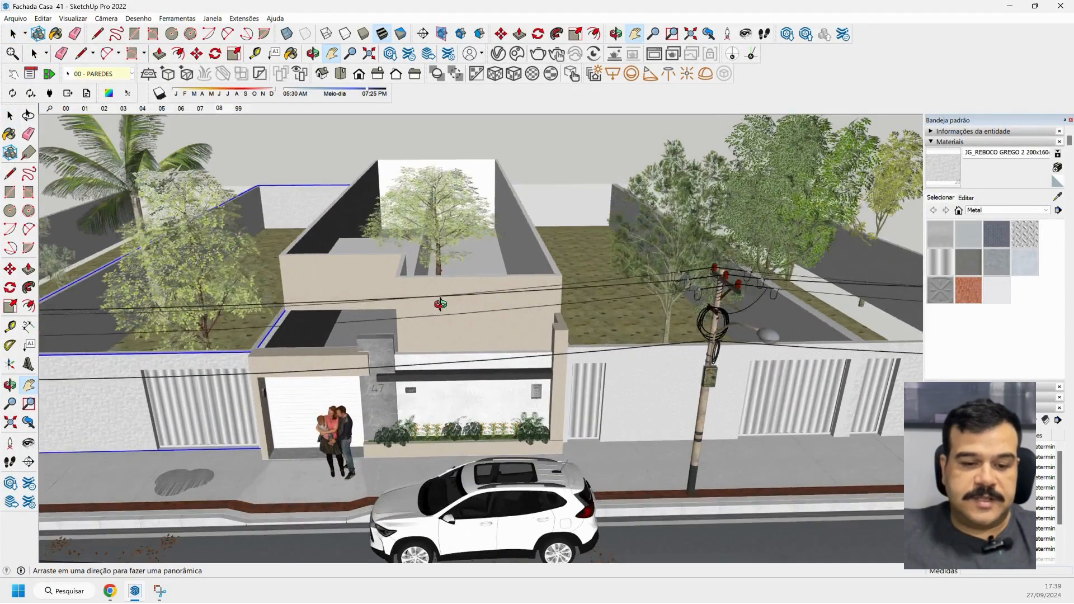
middle_drag(438, 305, 446, 278)
click(11, 116)
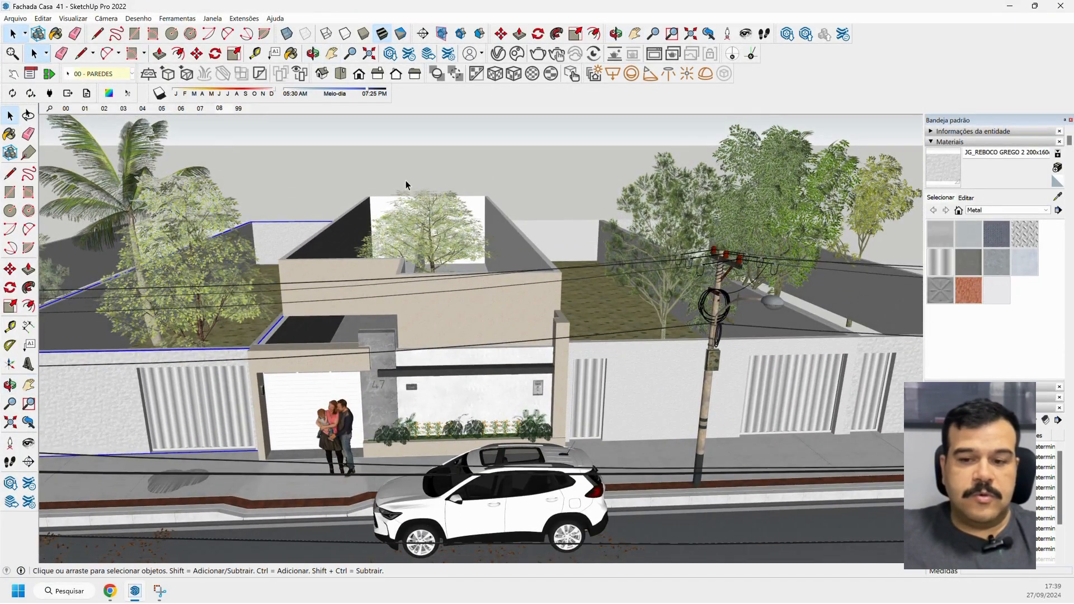
click(417, 177)
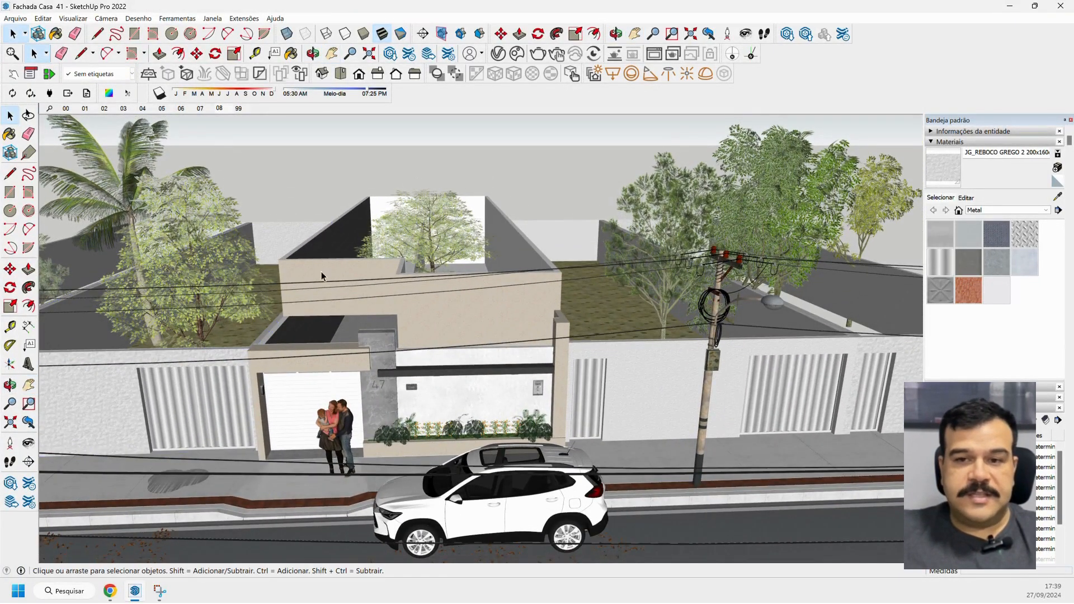
Switch to Chrome and open Suvinil's Leque Digital colour palette page from the saved bookmark.
click(110, 591)
scroll(512, 128, down, 2)
scroll(512, 128, up, 2)
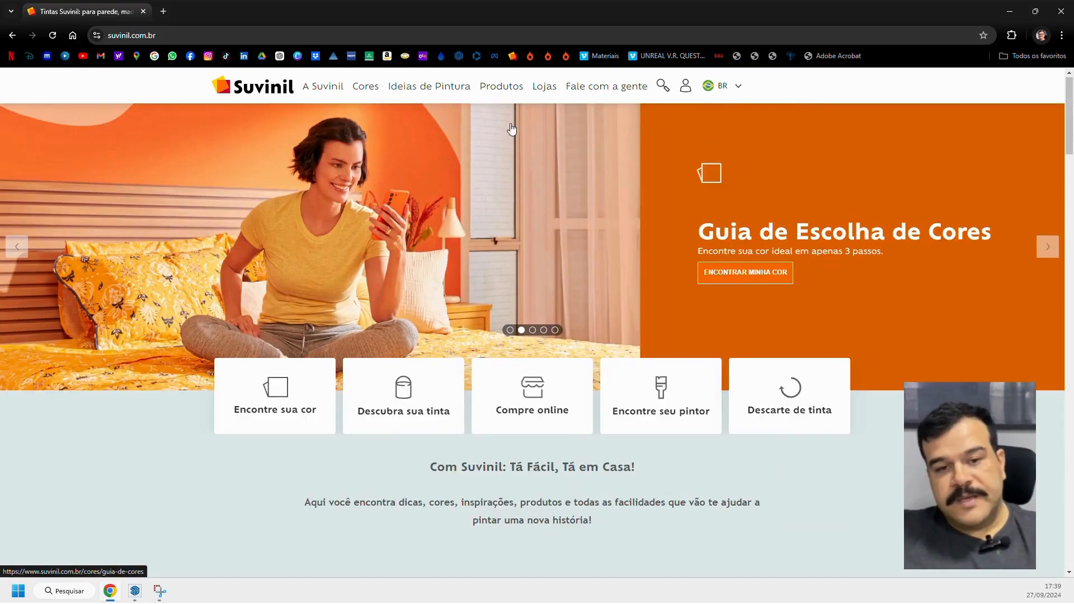
click(512, 56)
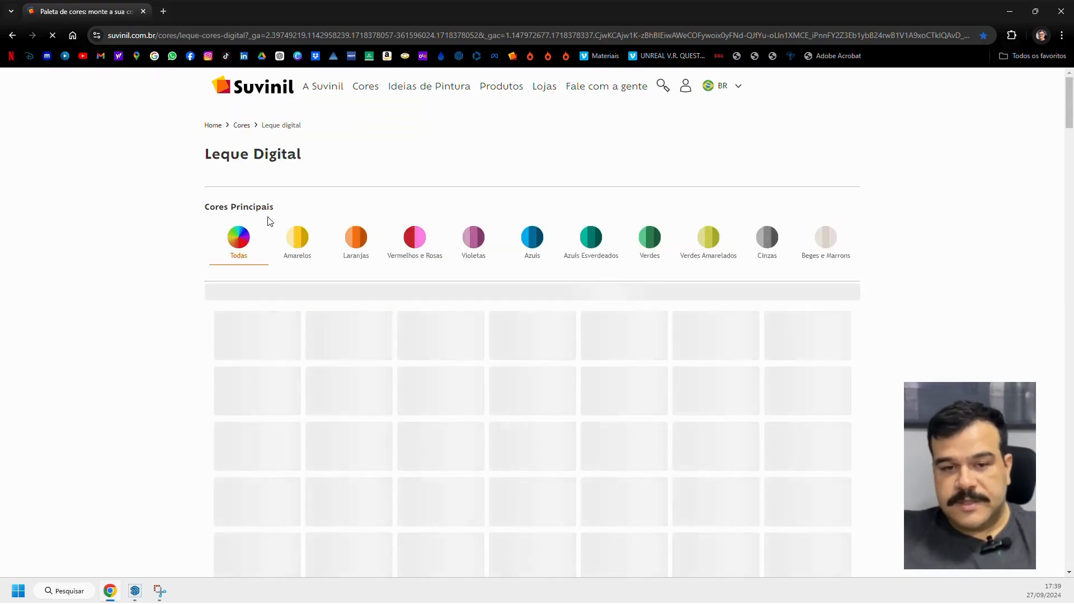
Browse the palette, filter it to the Azuis group and open the Azul-polar colour's details.
scroll(204, 249, down, 1)
scroll(203, 269, down, 1)
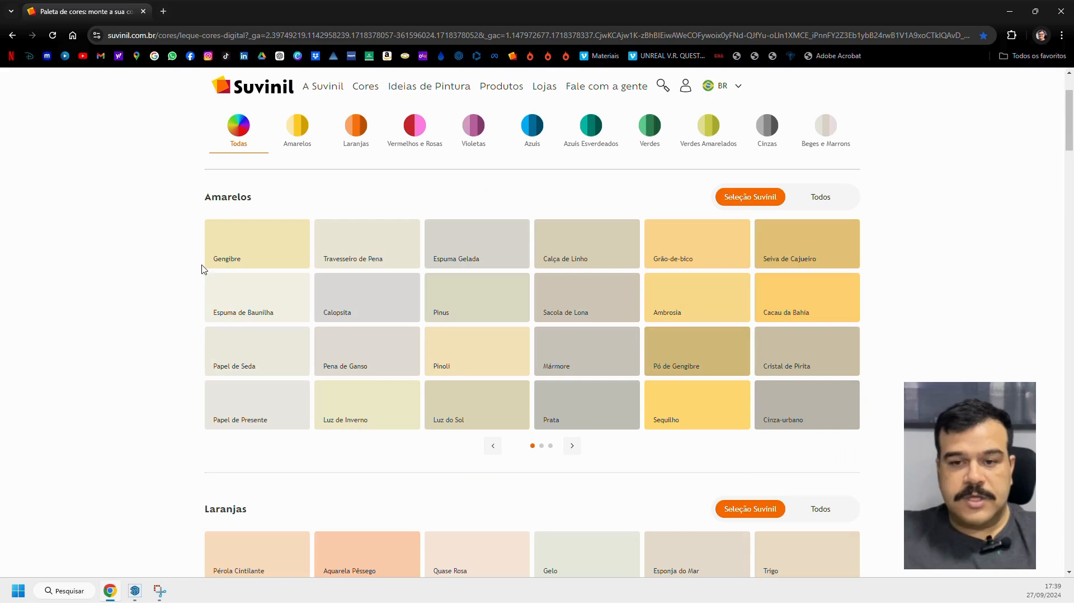
scroll(203, 269, up, 1)
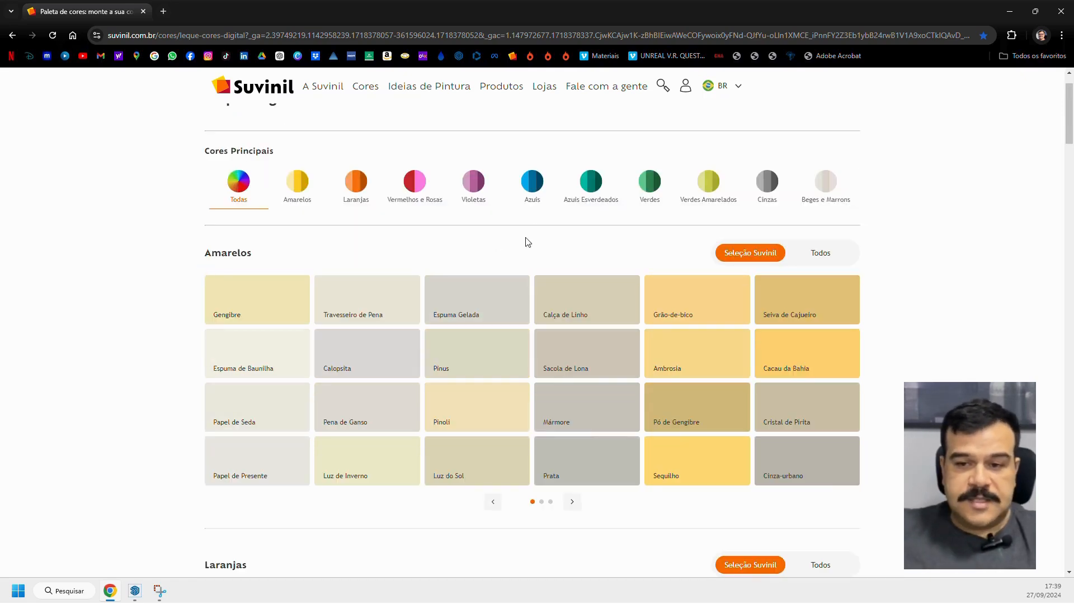
click(531, 184)
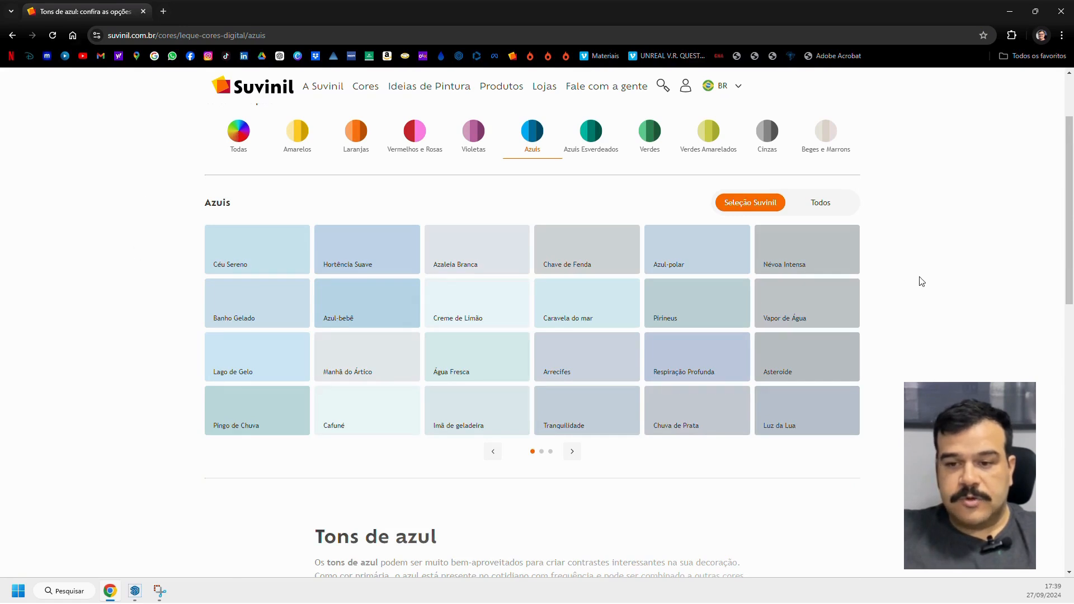
scroll(923, 297, up, 1)
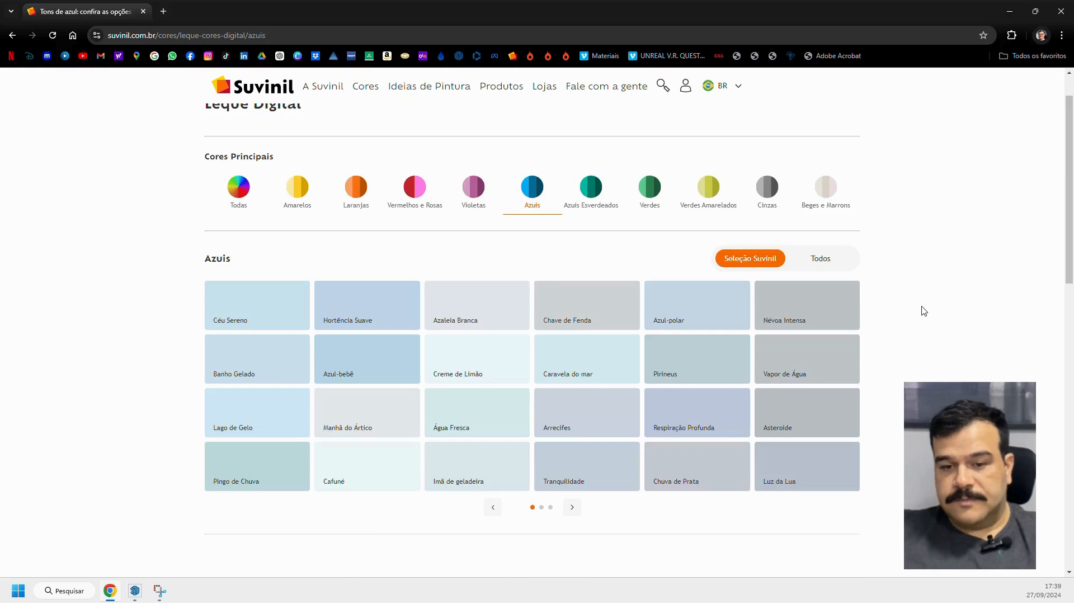
scroll(923, 311, down, 1)
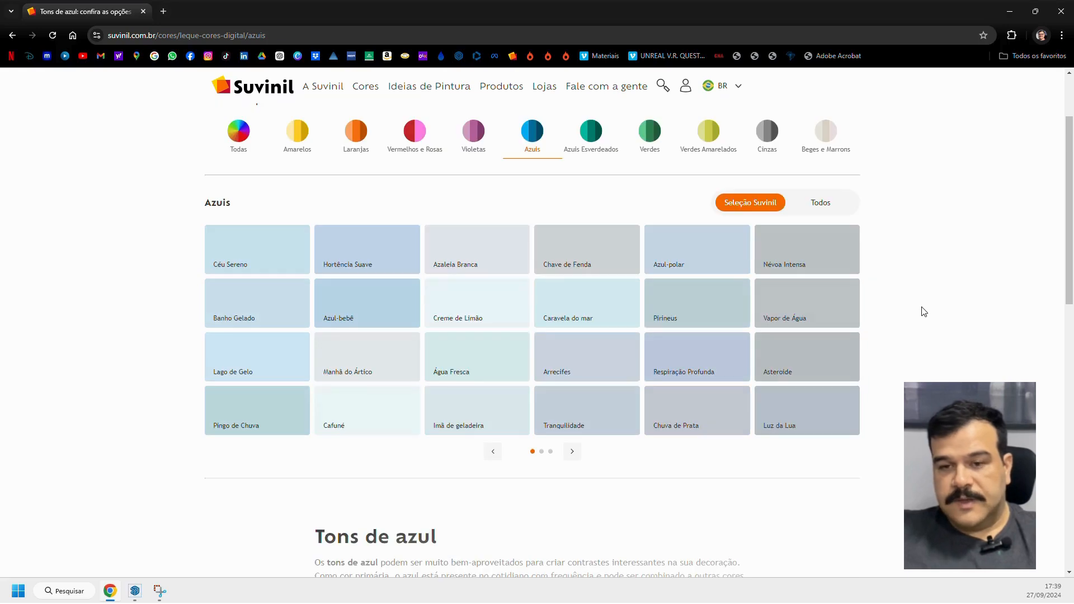
click(678, 257)
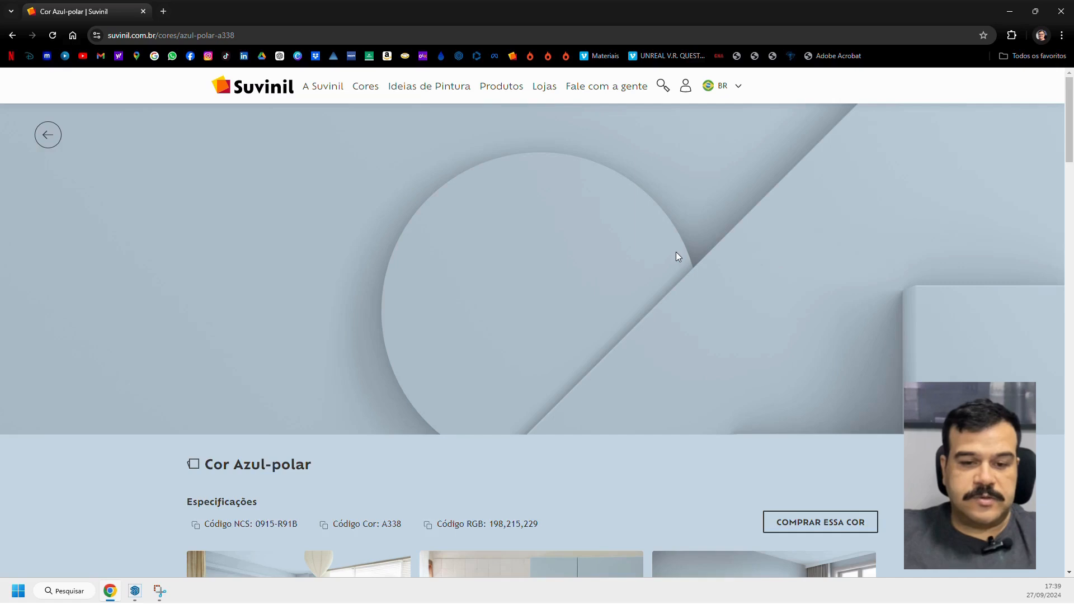
Highlight the RGB code in the Azul-polar specifications and switch back to the SketchUp house model.
scroll(618, 261, down, 2)
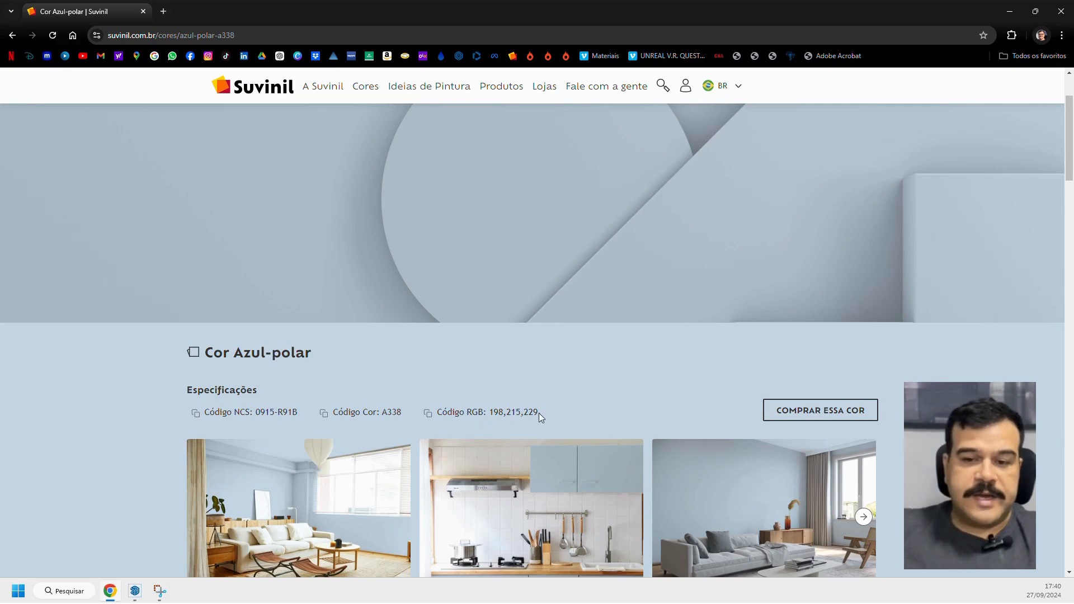
drag(539, 413, 489, 414)
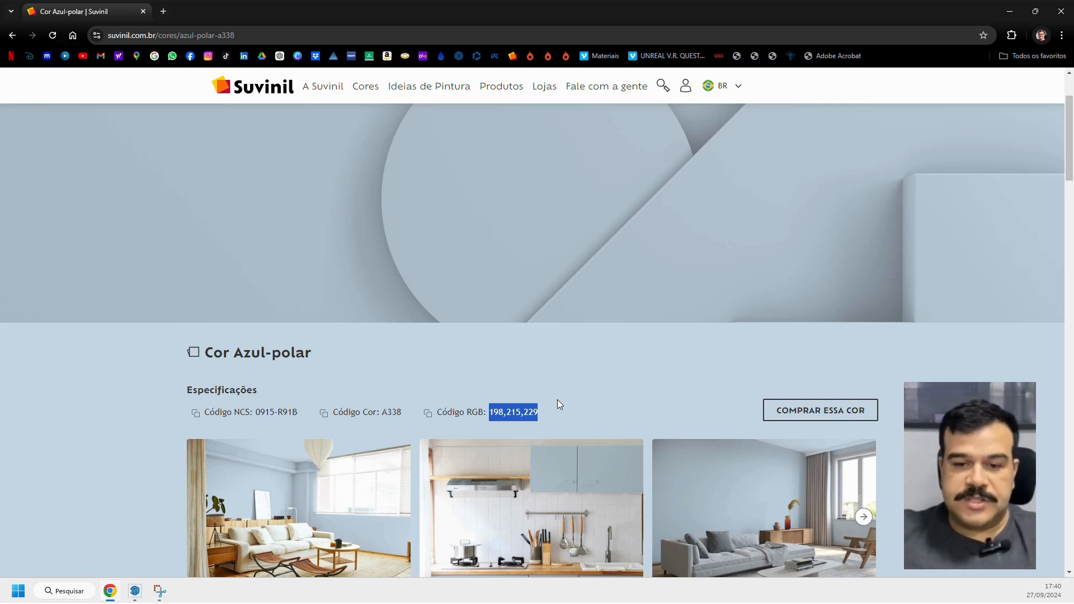
click(135, 591)
Sample the beige plaster material from the front wall above the planter with the Paint Bucket's eyedropper.
scroll(478, 350, up, 6)
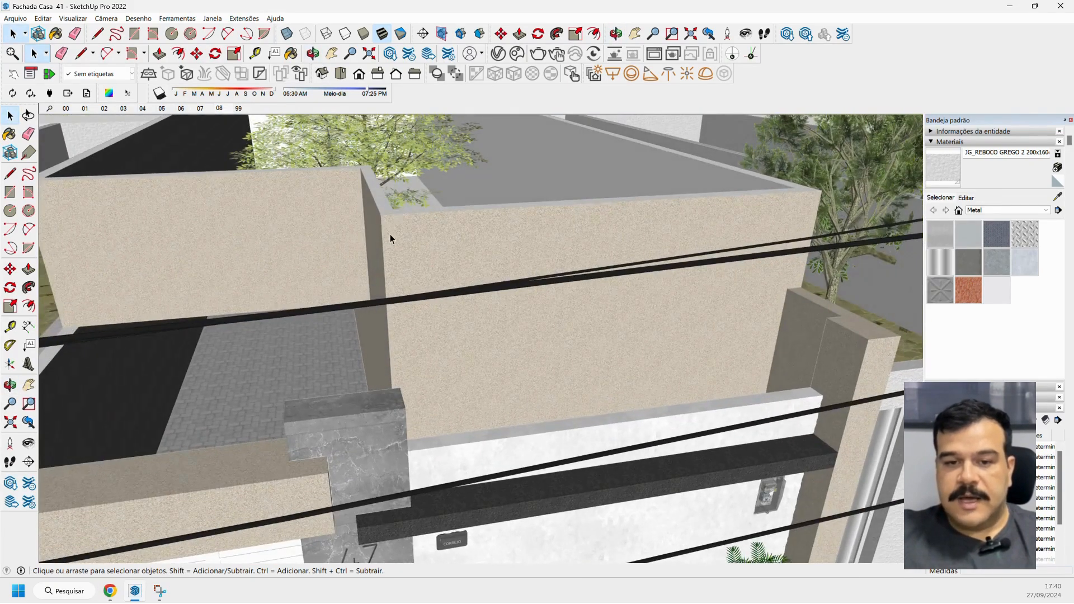
scroll(390, 234, up, 5)
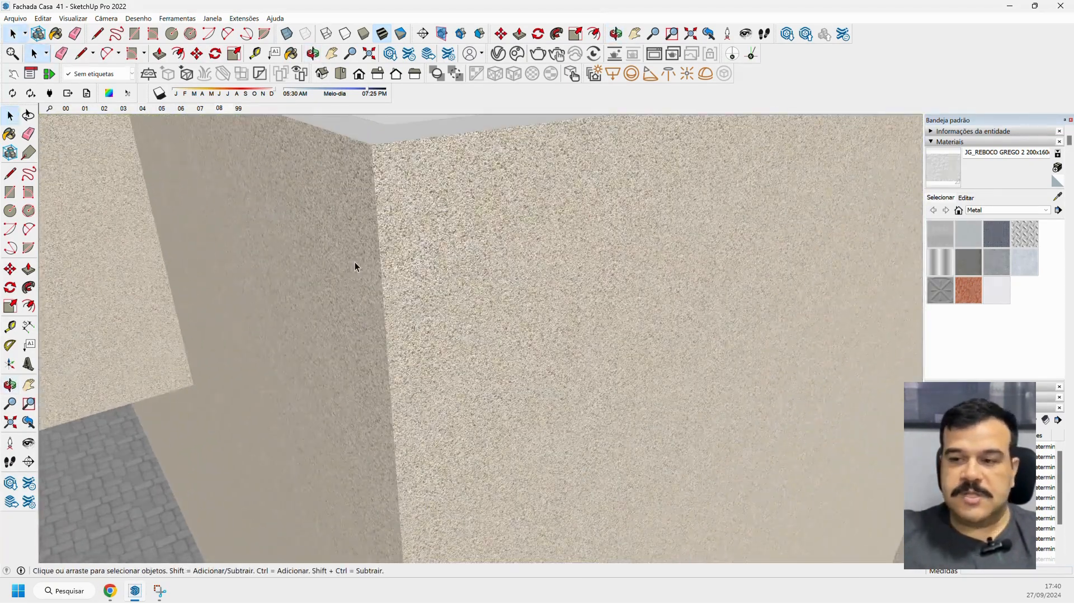
scroll(354, 262, down, 10)
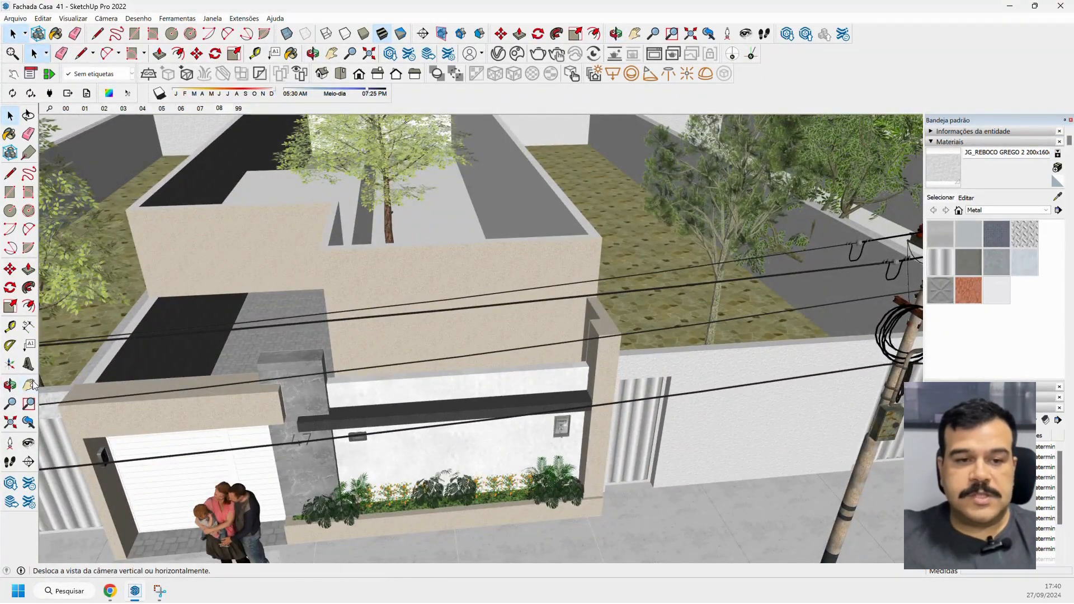
shift+middle_drag(350, 304, 439, 329)
drag(439, 329, 501, 319)
middle_drag(501, 318, 477, 314)
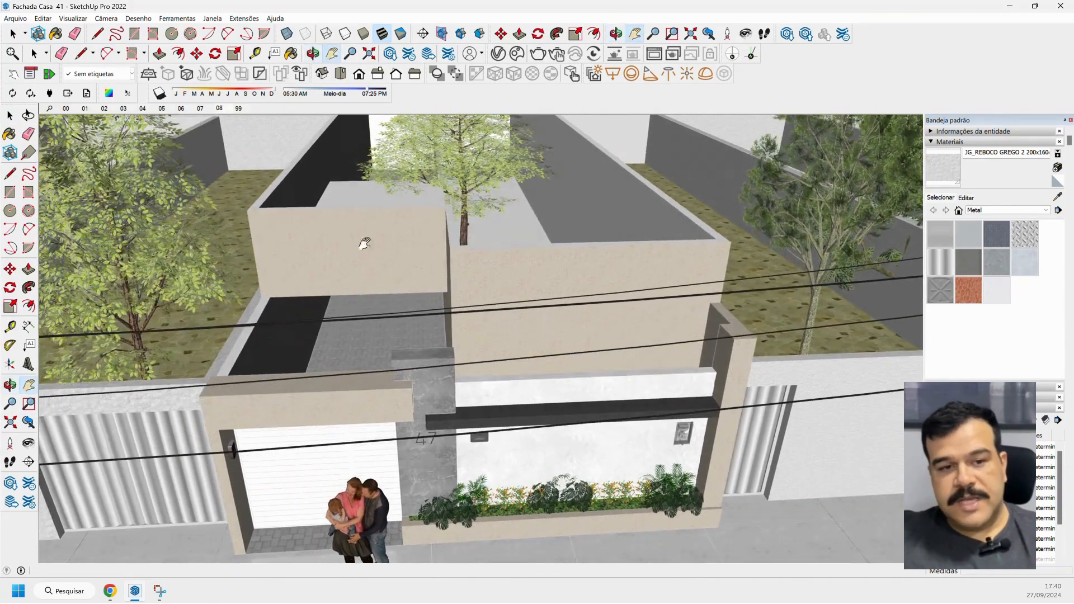
click(10, 139)
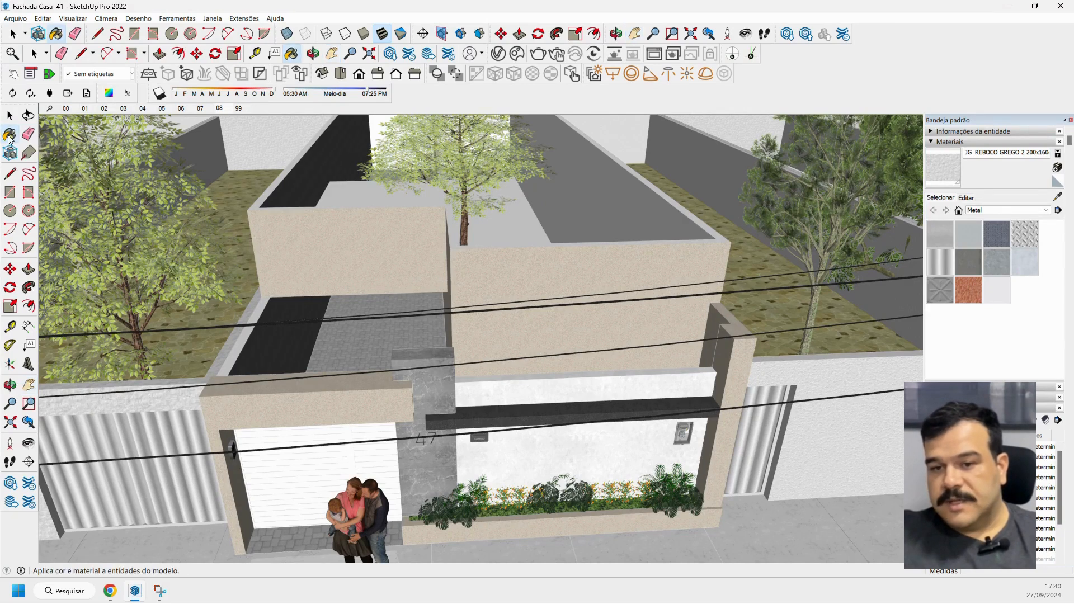
click(1057, 197)
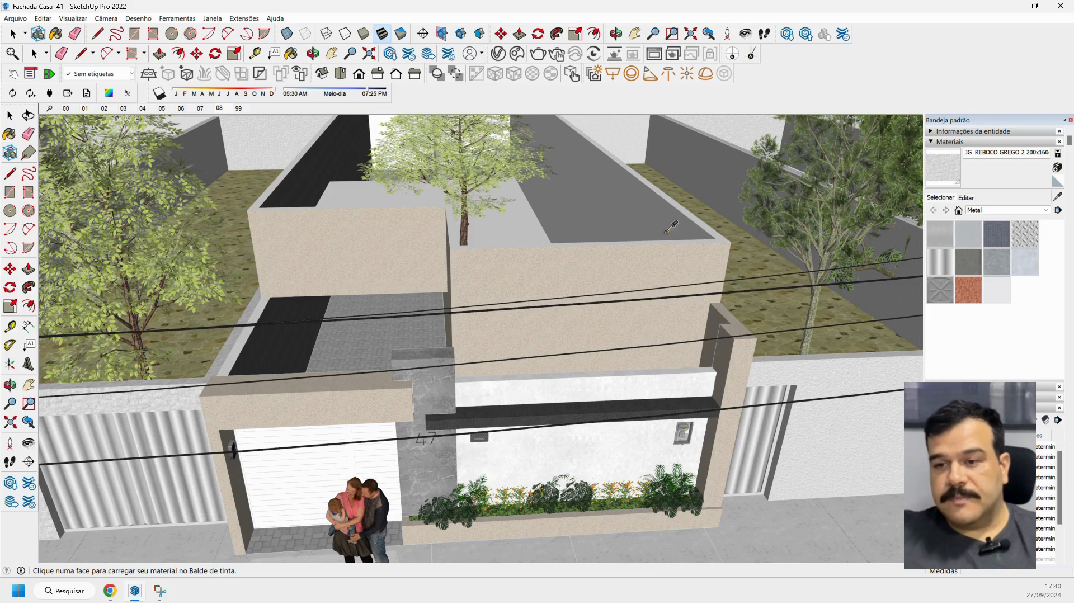
click(574, 262)
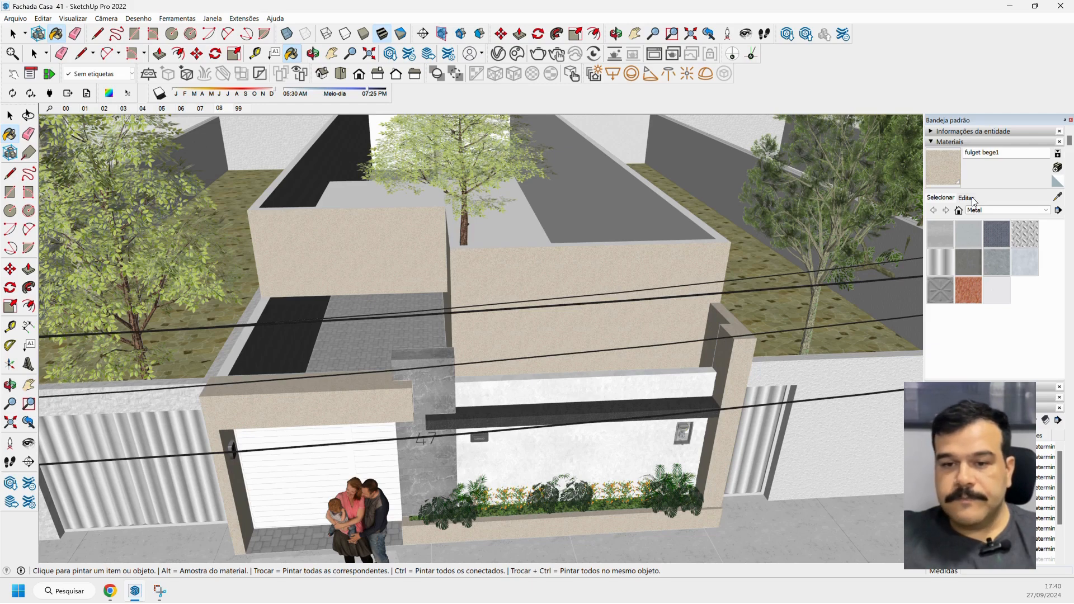
Start a new material based on the sampled plaster and name it Textura Granulada Azul Polar.
click(1058, 169)
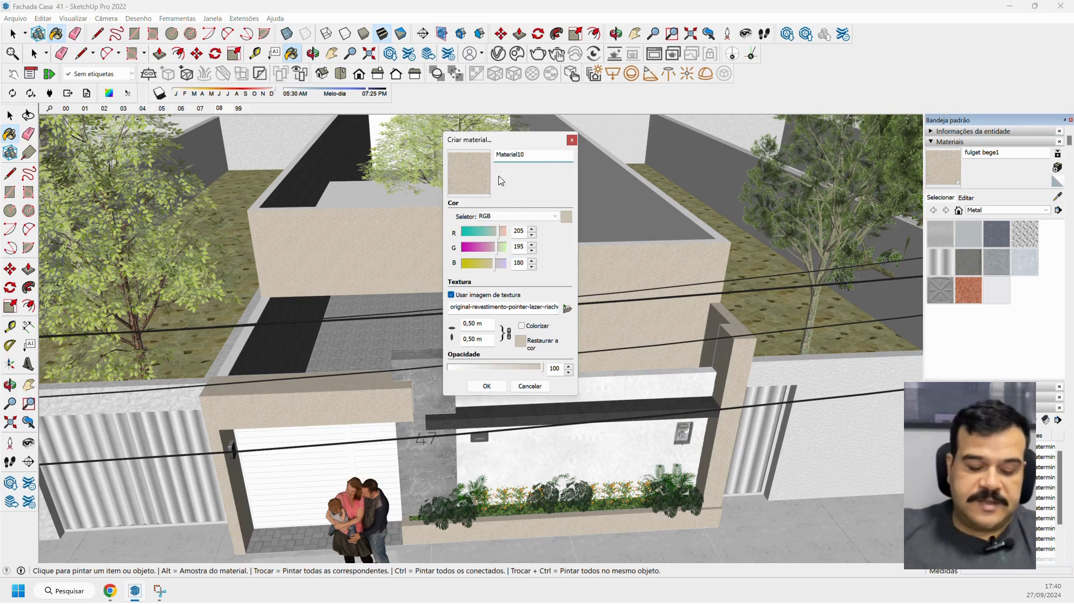
drag(509, 141, 483, 145)
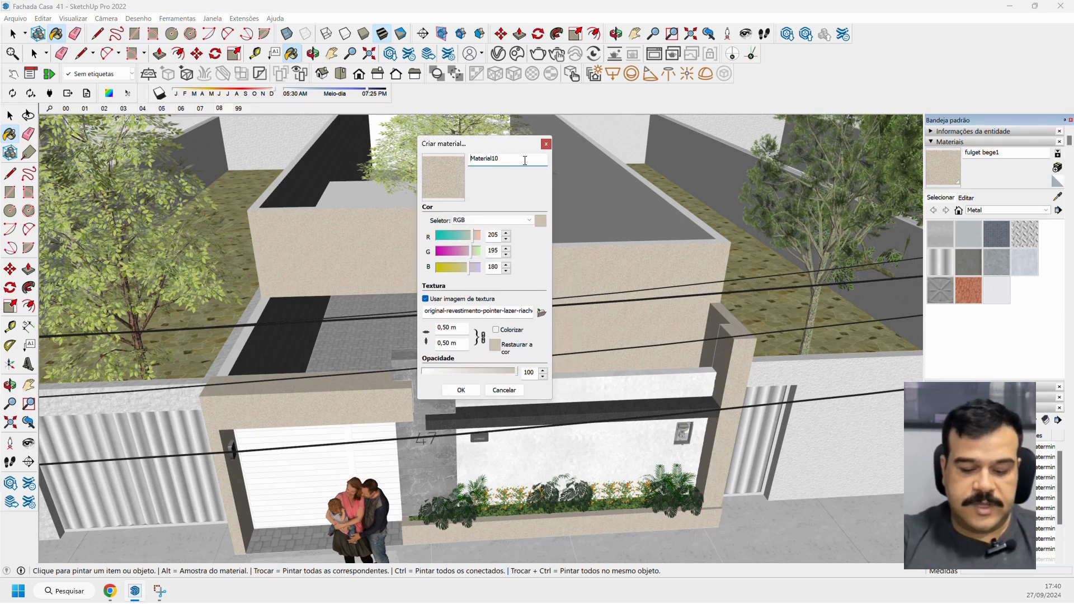
double_click(524, 160)
text(Textura)
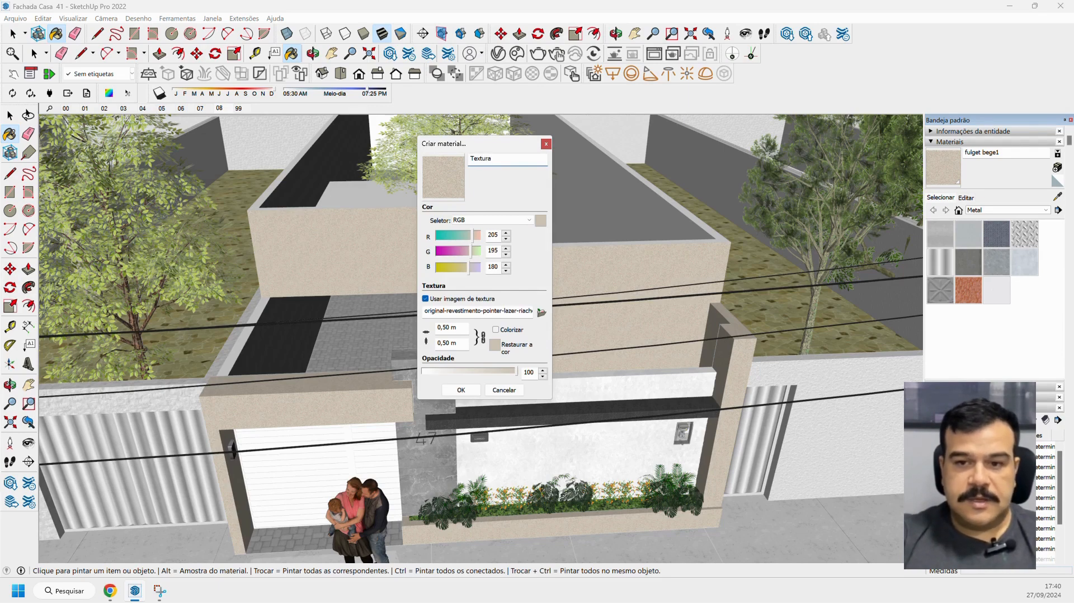
text( Granulada A)
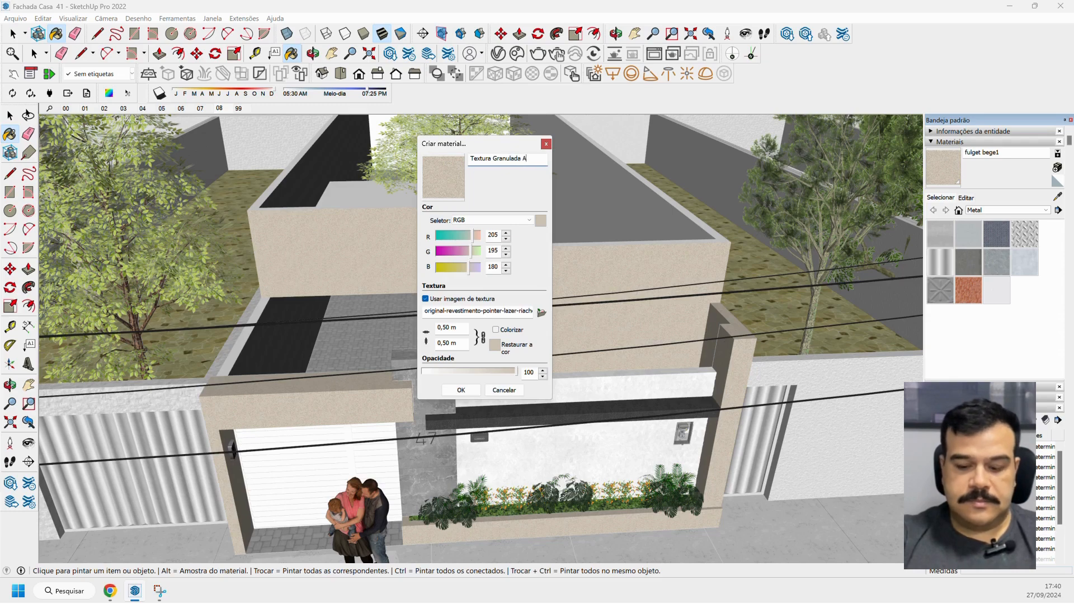
text(zul PO)
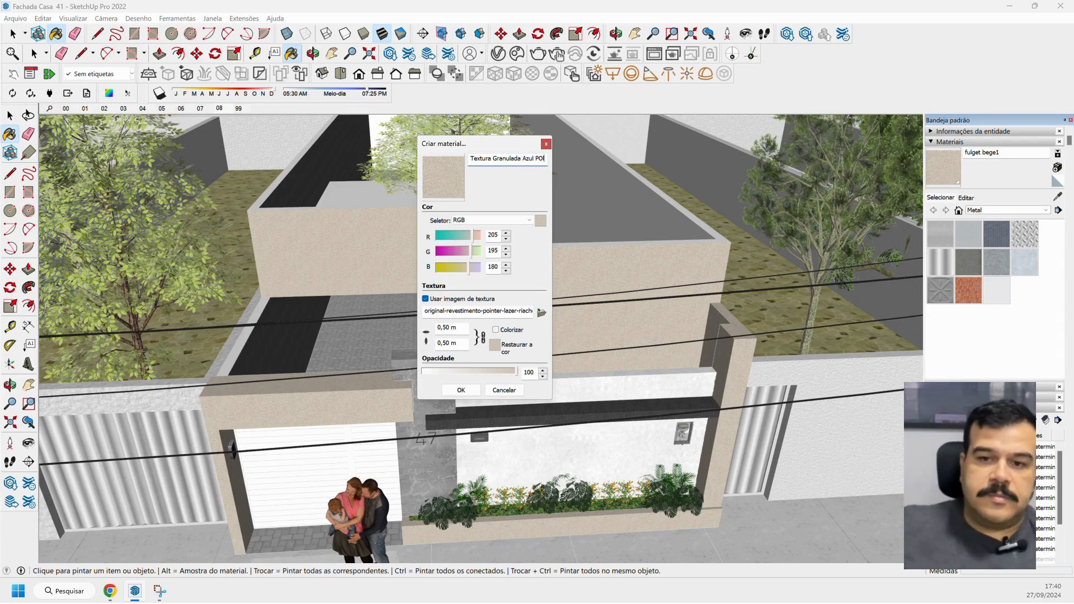
text(olar)
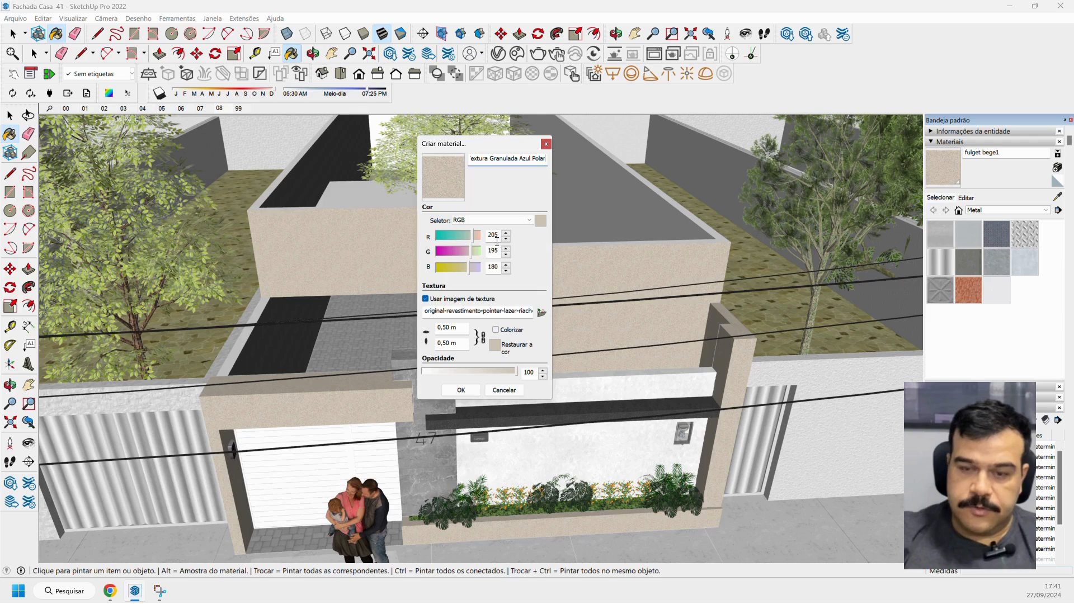
Set the new material's colour to RGB 198, 215, 229 and create it.
double_click(492, 235)
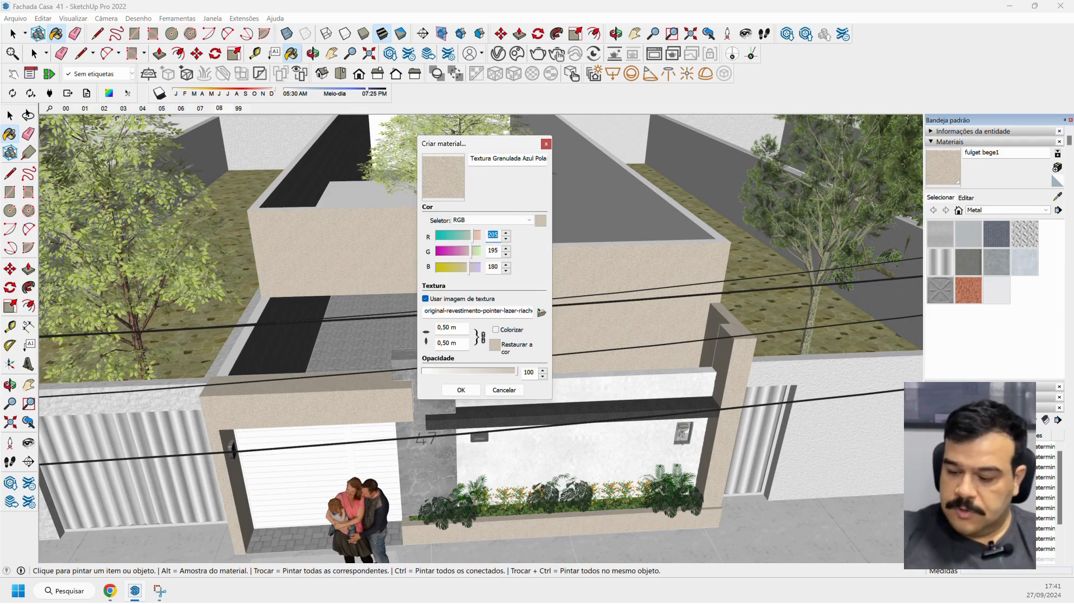
text(198)
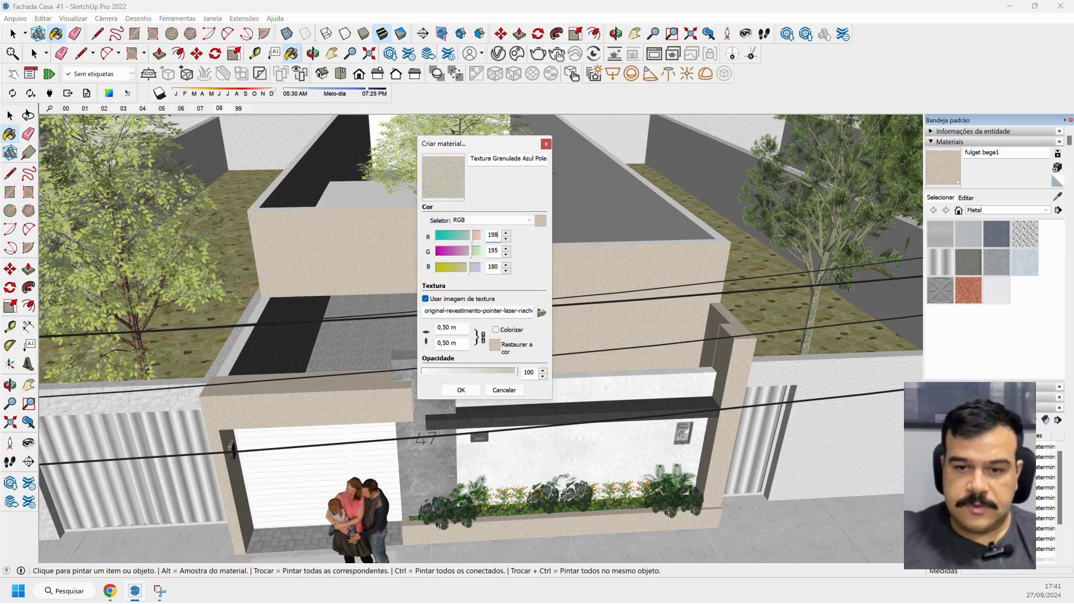
double_click(495, 249)
text(215)
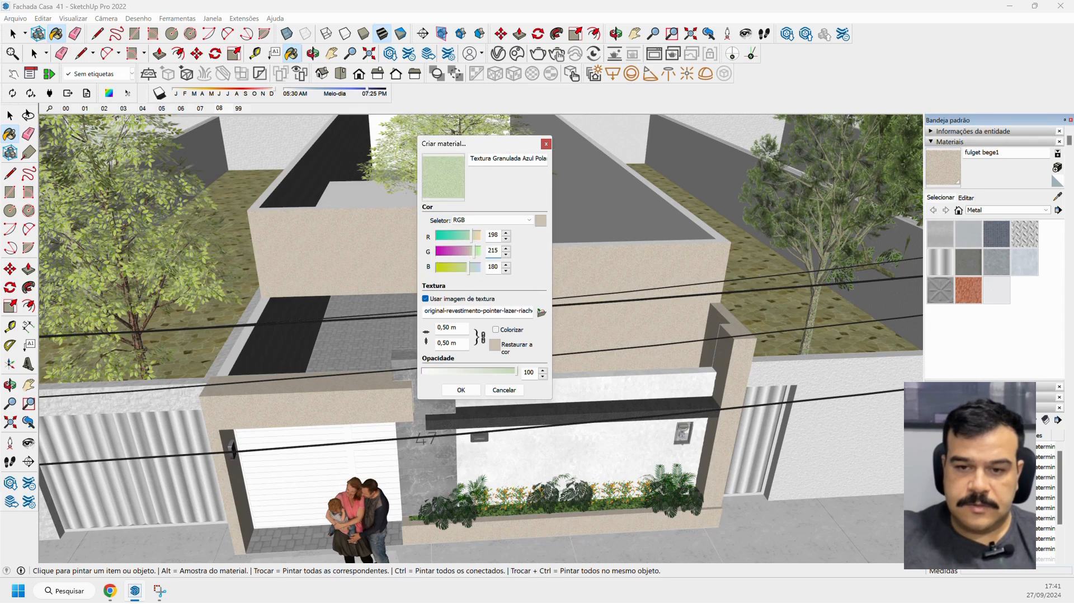
double_click(494, 267)
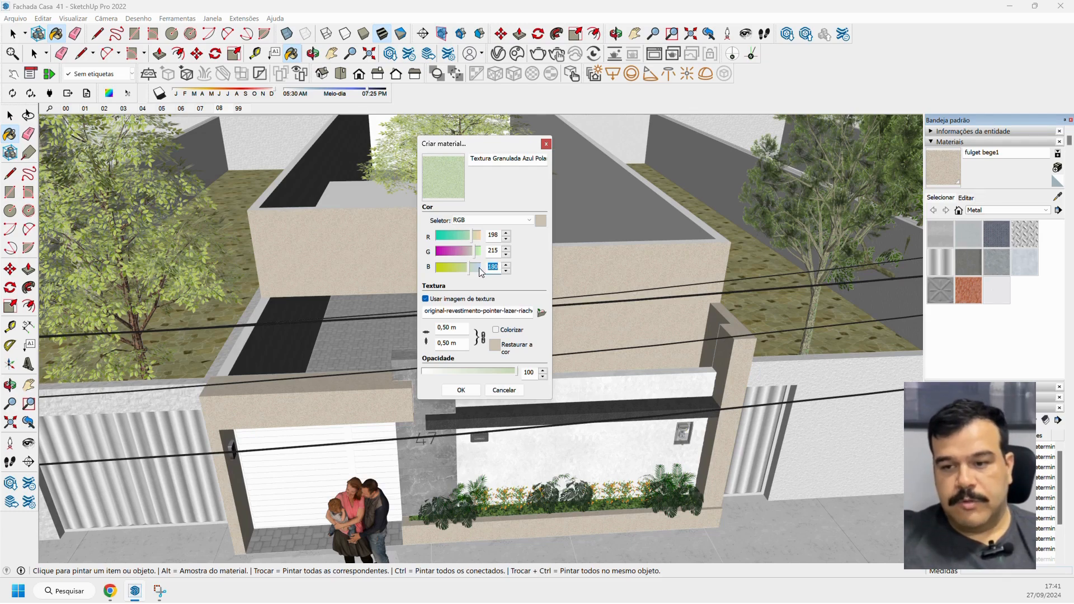
text(229)
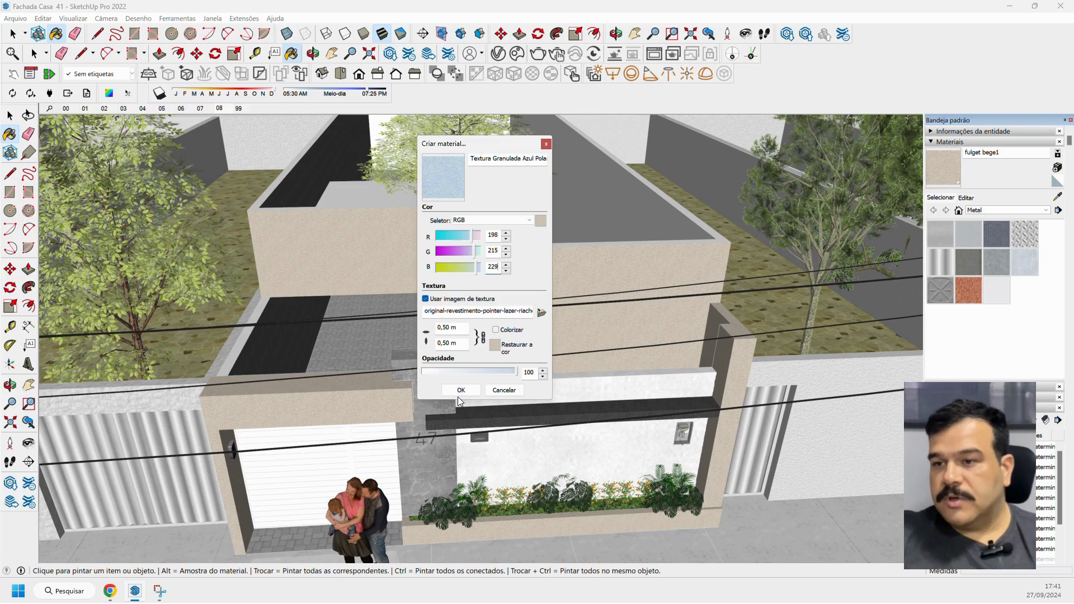
click(461, 390)
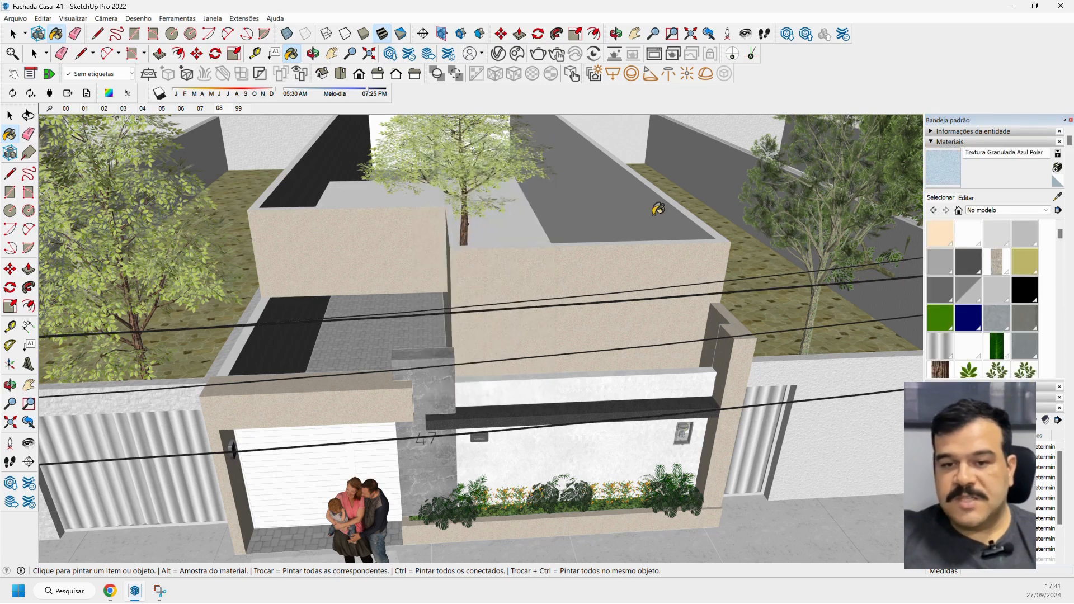
Select only the front wall face above the planter and paint it with Textura Granulada Azul Polar.
scroll(480, 258, up, 8)
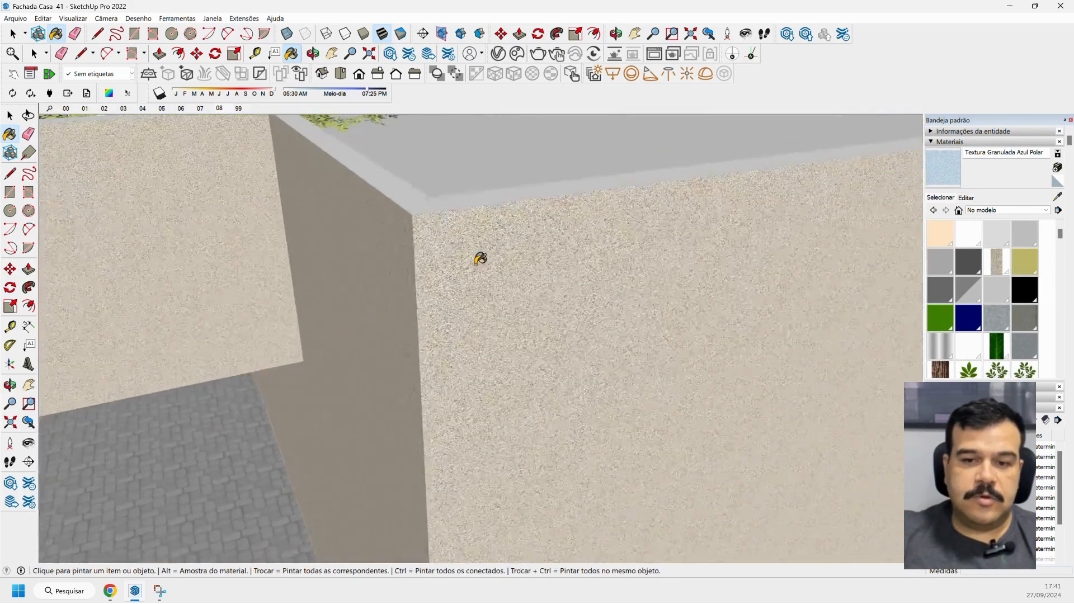
middle_drag(452, 252, 523, 267)
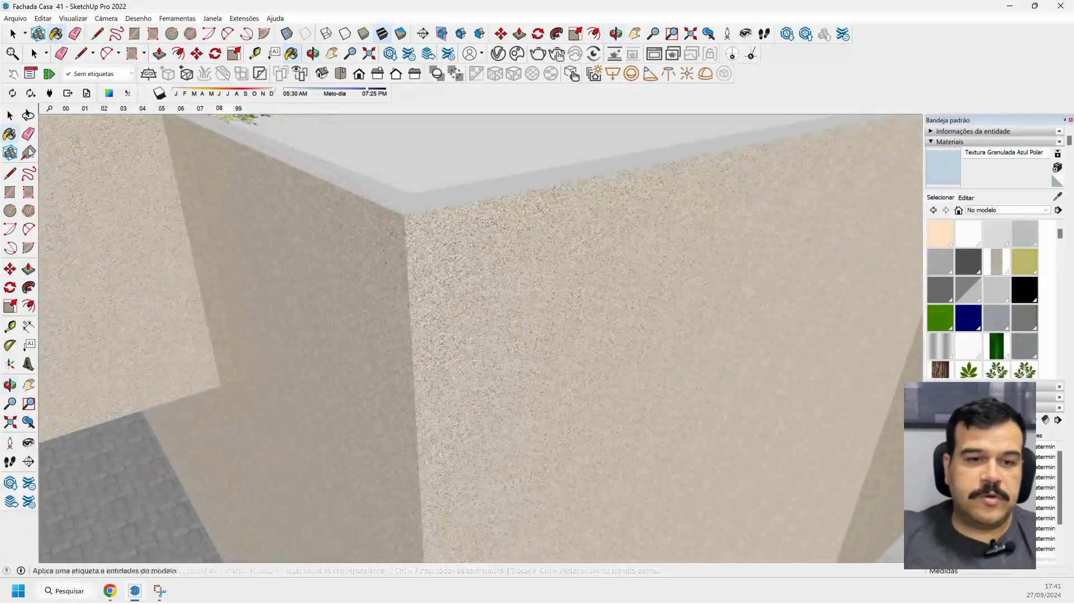
click(9, 115)
click(440, 247)
double_click(440, 243)
triple_click(440, 245)
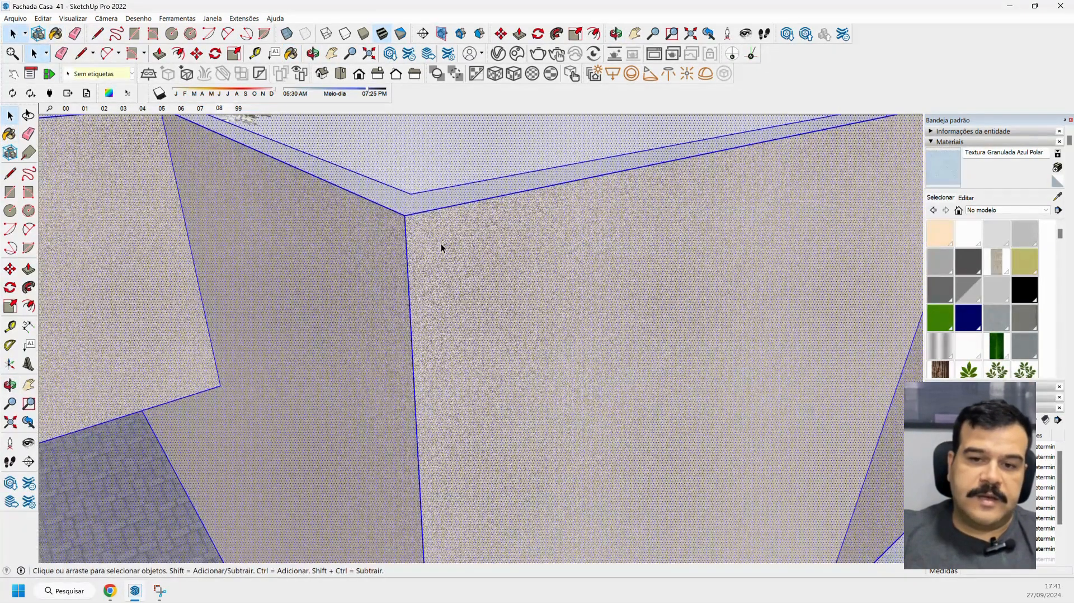
click(438, 246)
key(b)
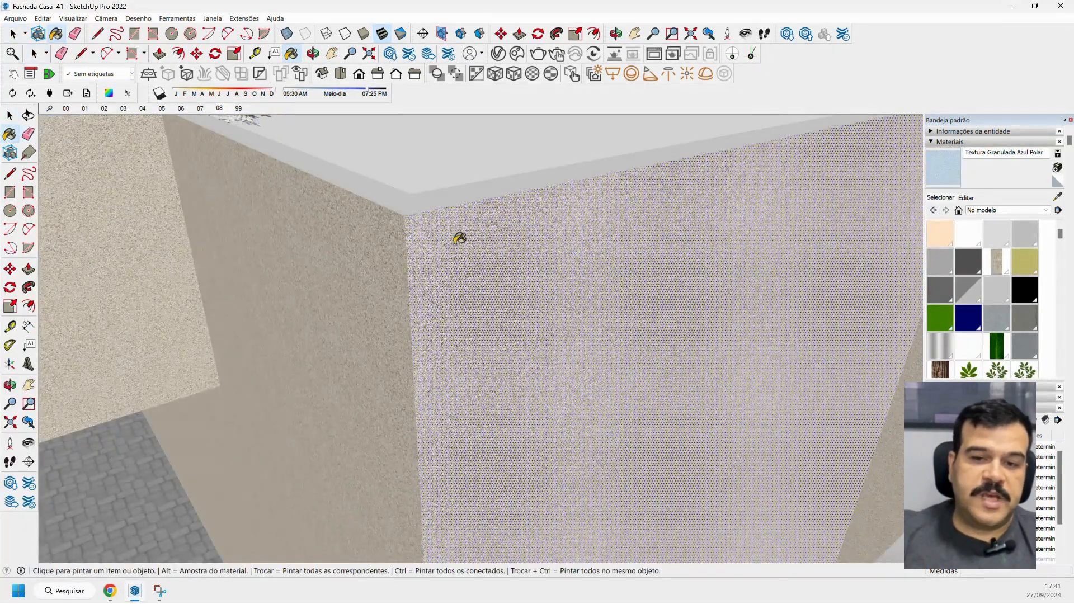
click(456, 235)
Examine the blue plaster grain up close, clear the selection and review the painted wall within the whole facade.
scroll(415, 250, up, 1)
scroll(416, 248, up, 3)
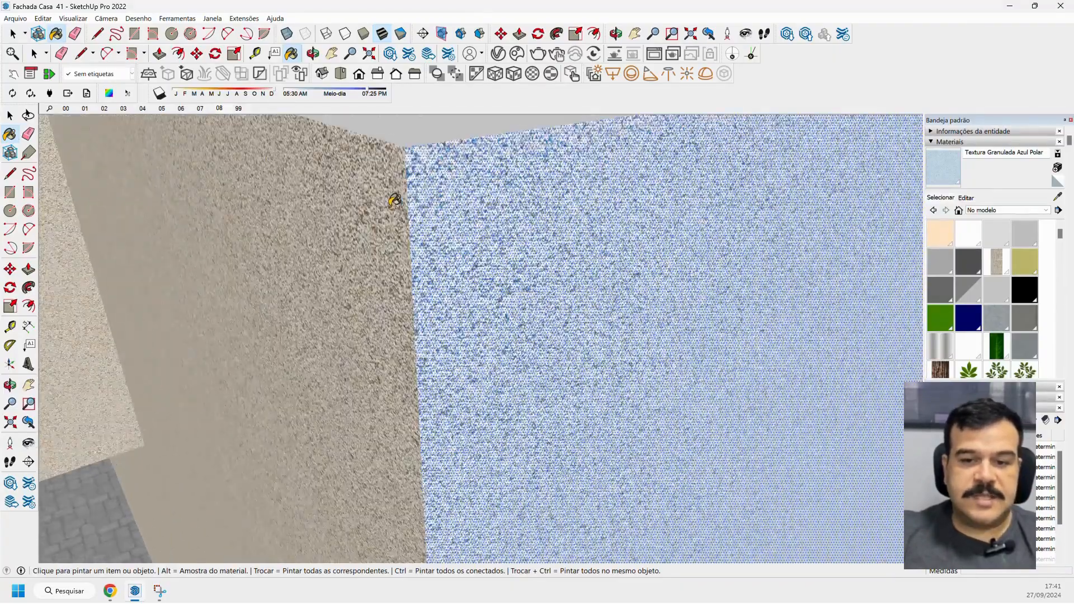
mouse_move(391, 200)
middle_down()
mouse_move(453, 187)
mouse_move(383, 218)
mouse_move(335, 214)
middle_up()
middle_drag(354, 210, 163, 200)
click(13, 120)
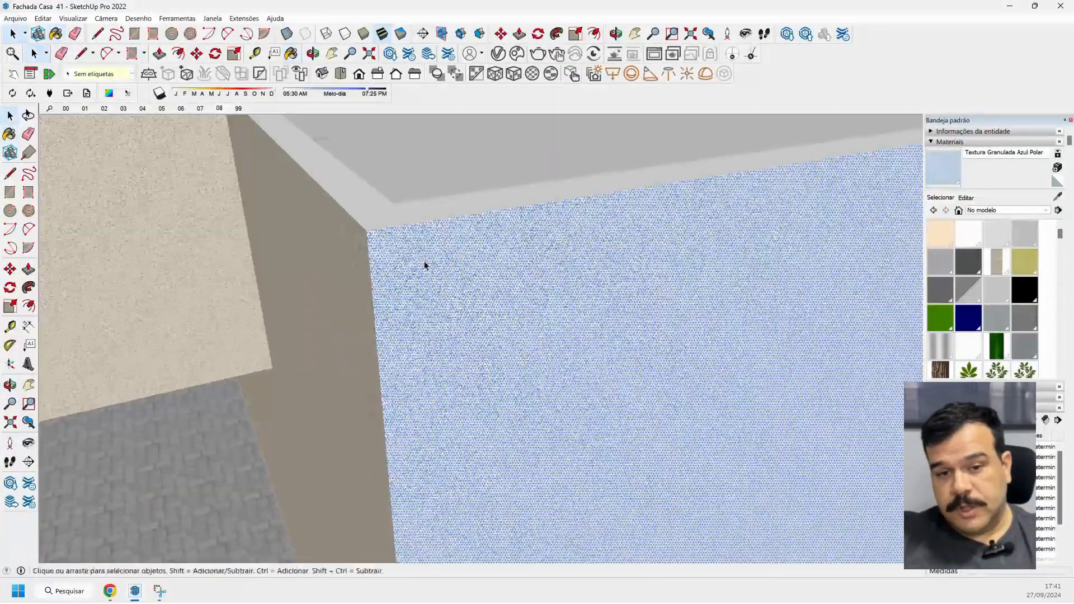
scroll(442, 274, down, 10)
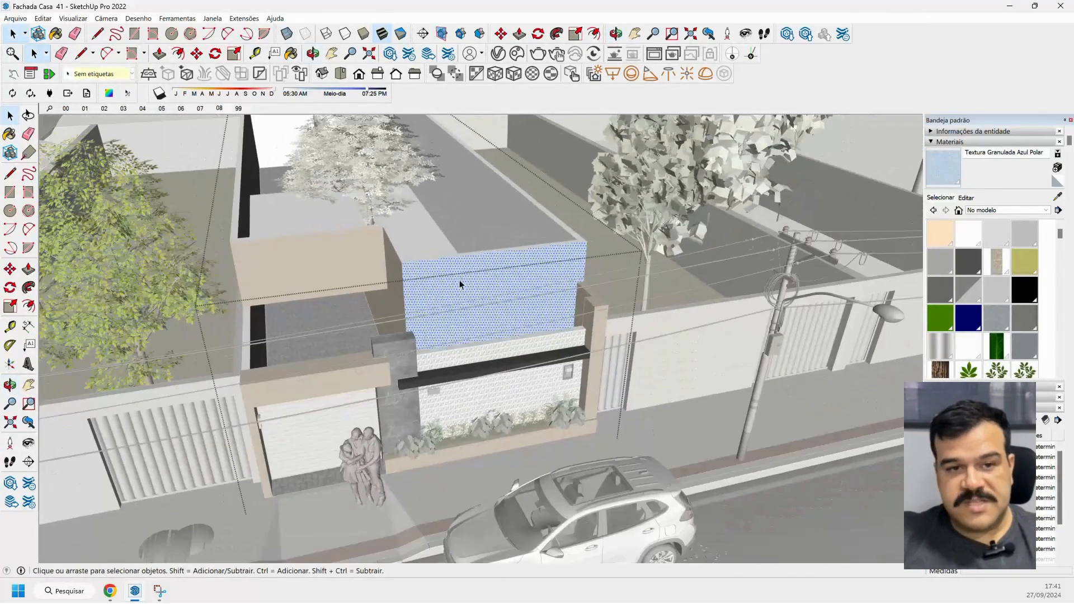
key(Escape)
middle_drag(430, 294, 375, 274)
scroll(288, 269, up, 3)
middle_drag(520, 350, 511, 290)
scroll(406, 307, up, 3)
scroll(511, 289, down, 3)
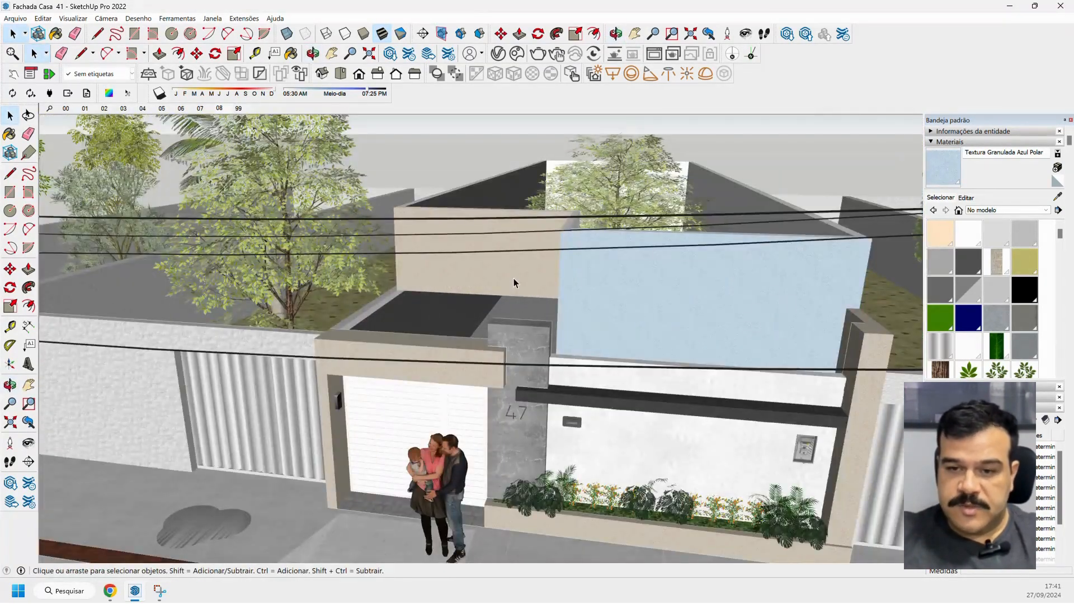
middle_drag(513, 277, 542, 290)
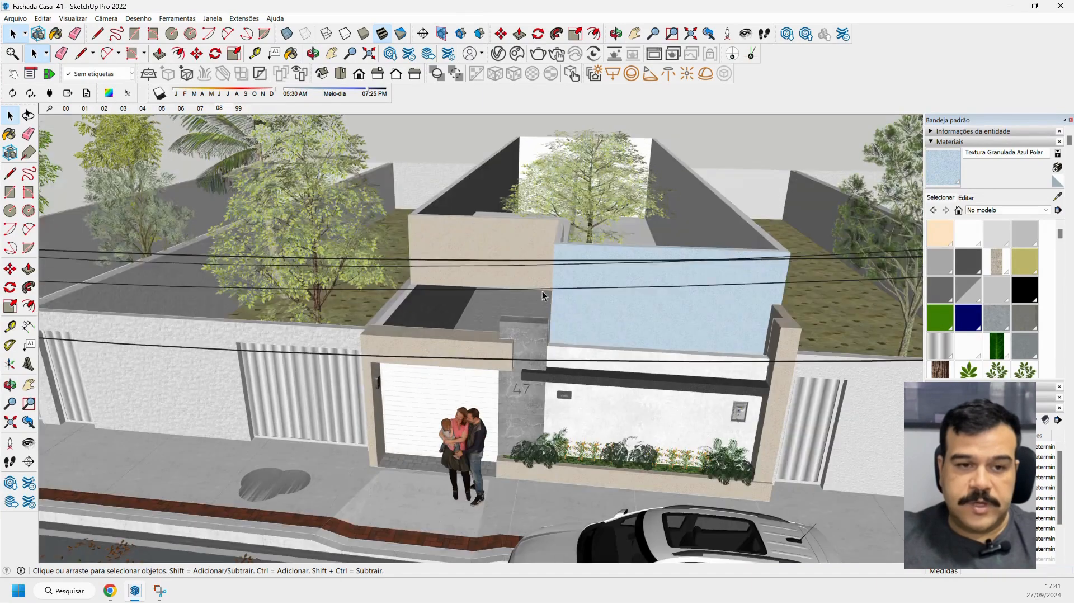
scroll(545, 285, up, 3)
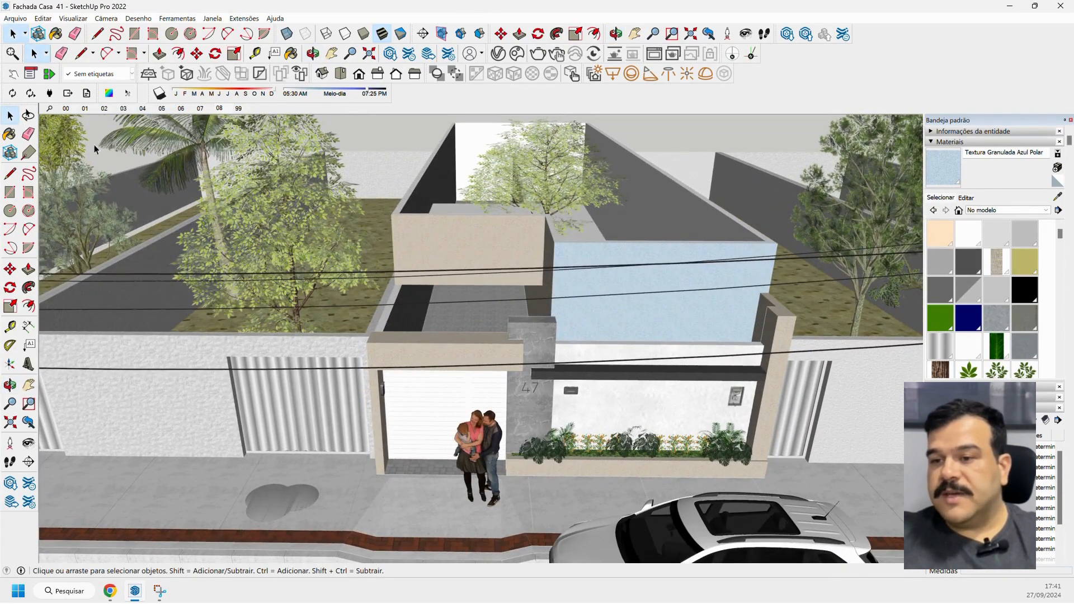
Sample the beige plaster on the upper facade and edit that existing material's colour to RGB 198, 215, 229.
click(15, 136)
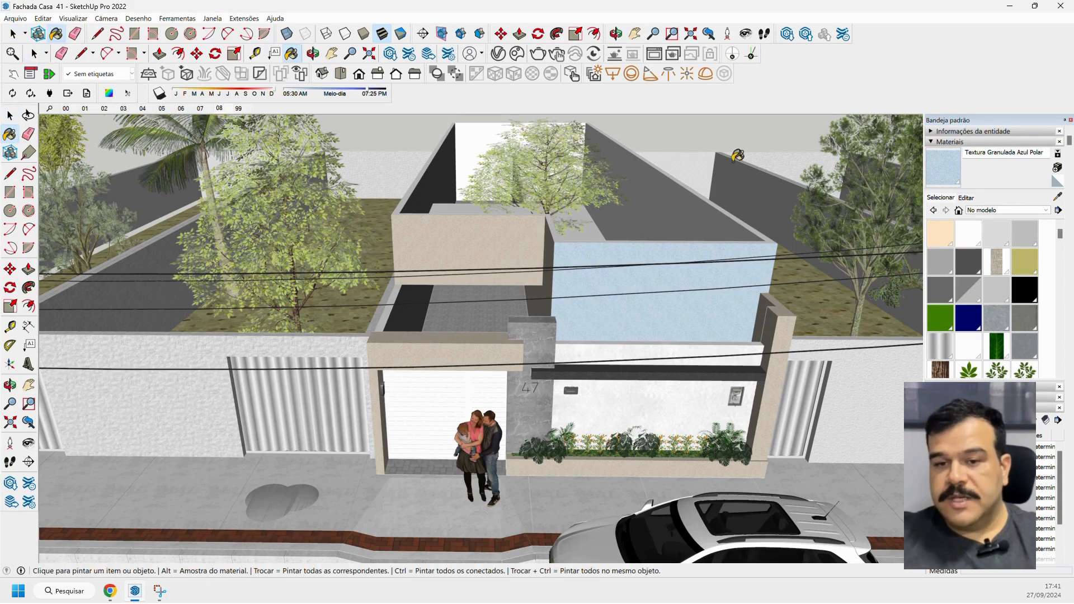
click(1057, 197)
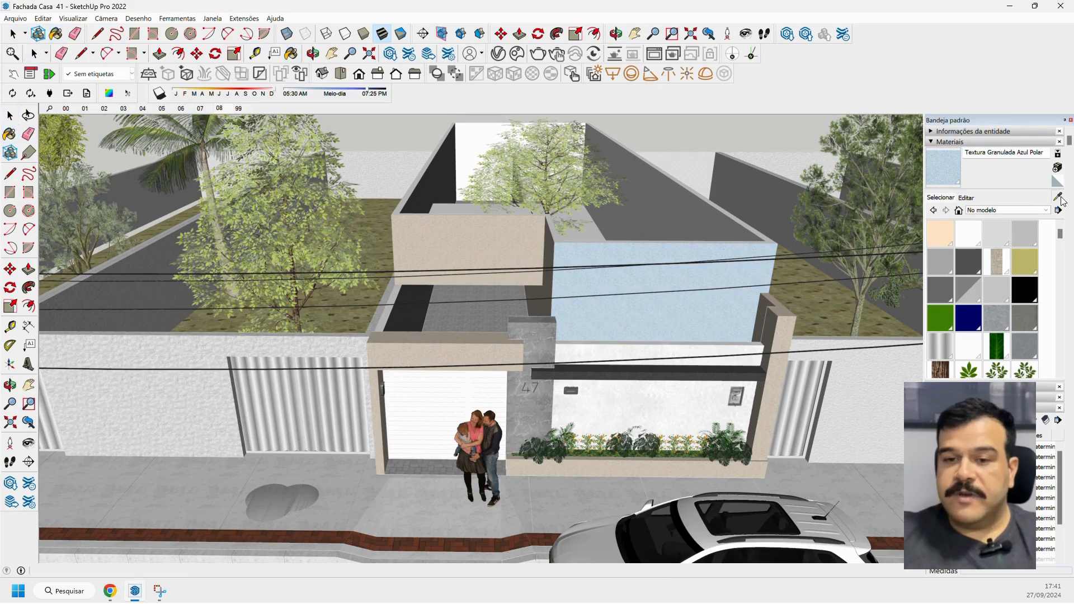
click(498, 235)
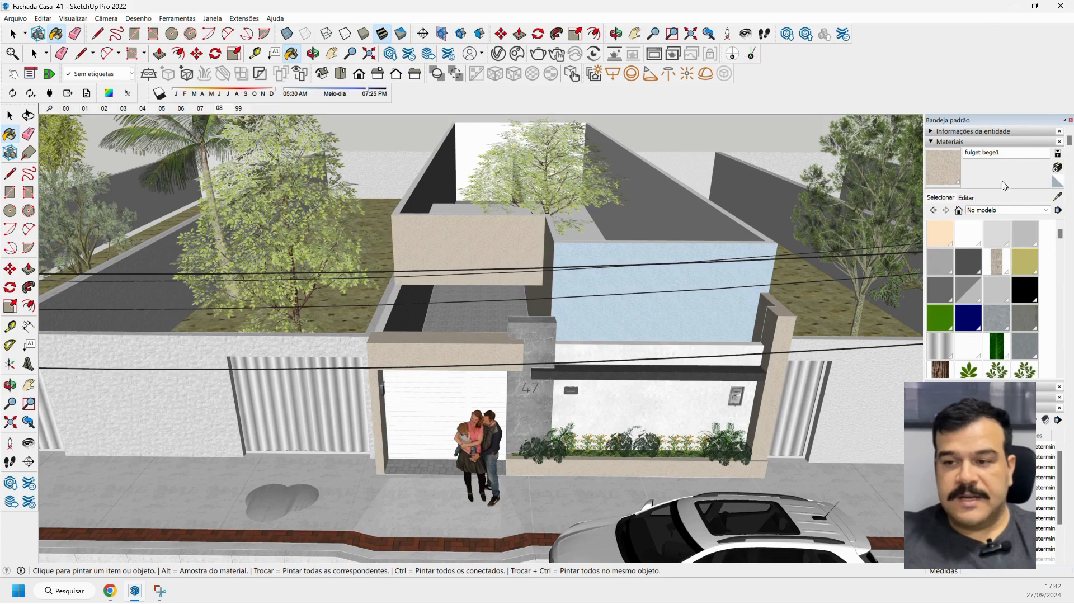
click(966, 198)
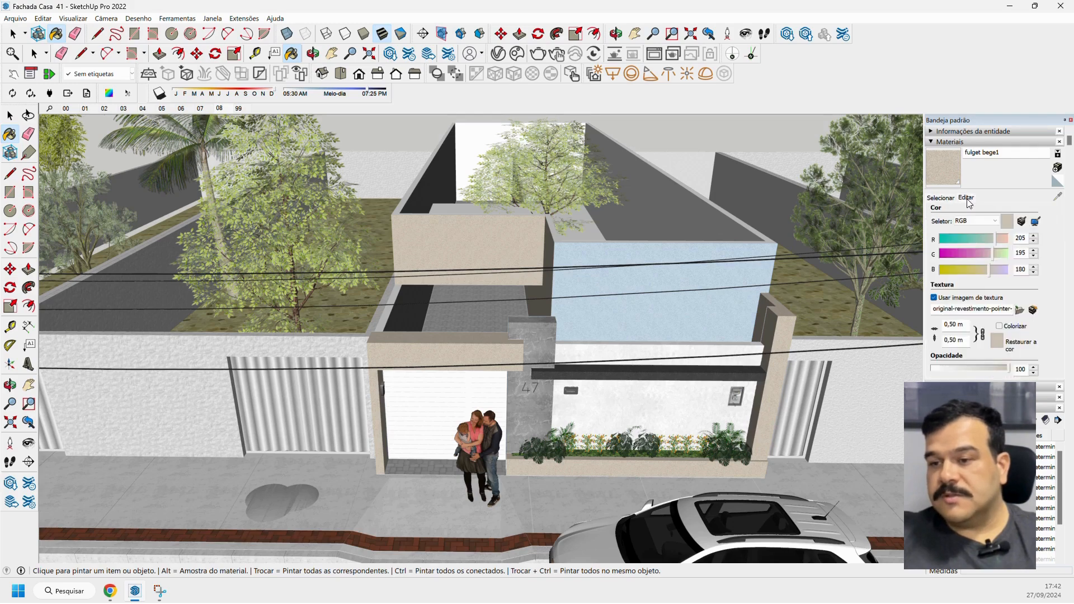
double_click(1021, 238)
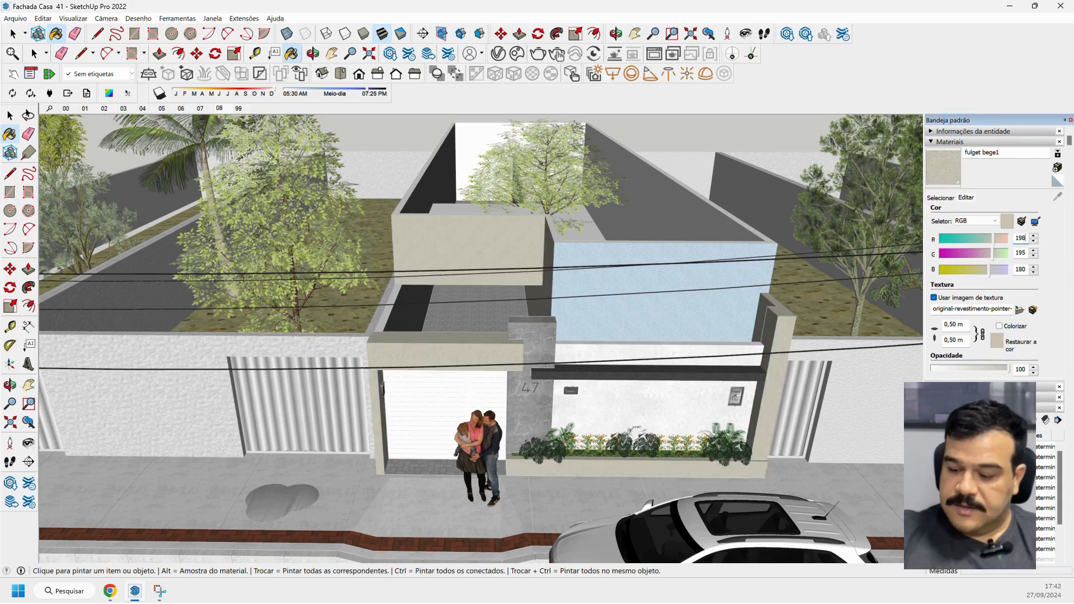
double_click(1021, 252)
text(215)
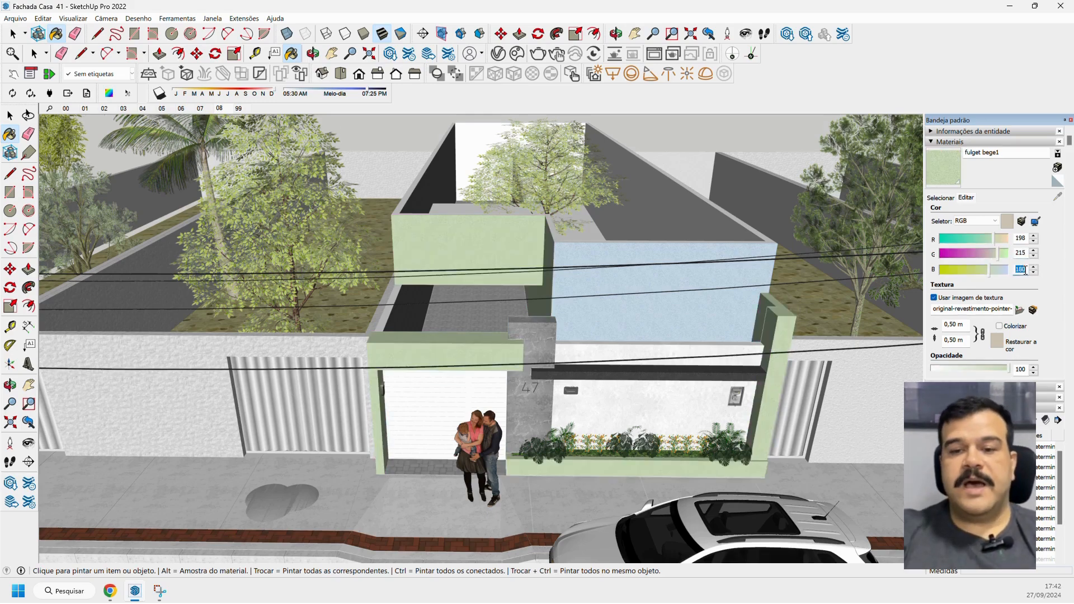
text(229)
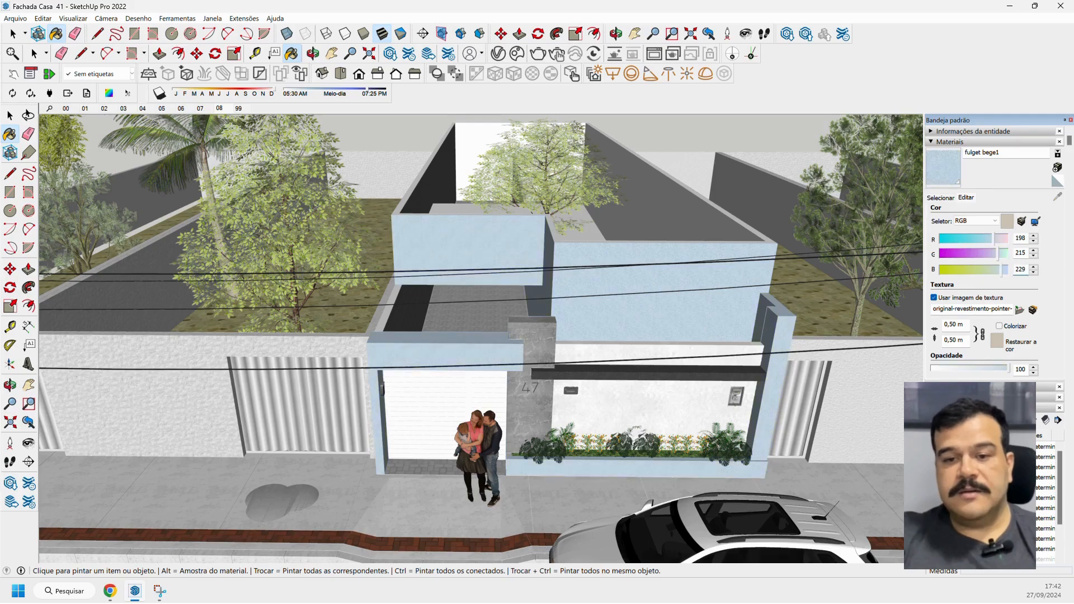
Examine the recoloured plaster's grain up close at the upper wall corner and review the whole facade from the street.
scroll(510, 265, up, 10)
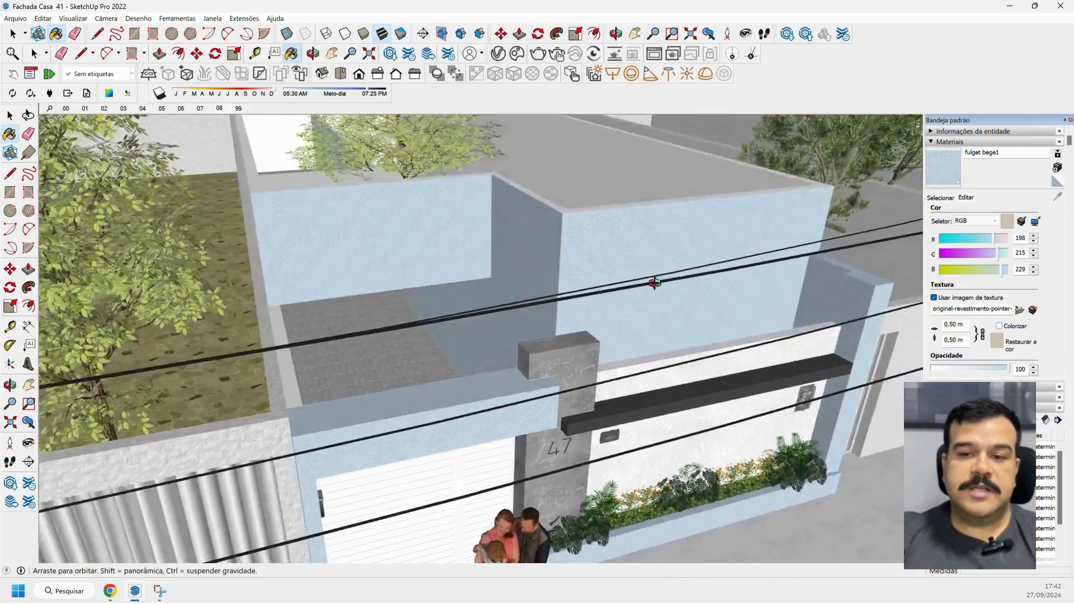
scroll(542, 229, up, 3)
key(space)
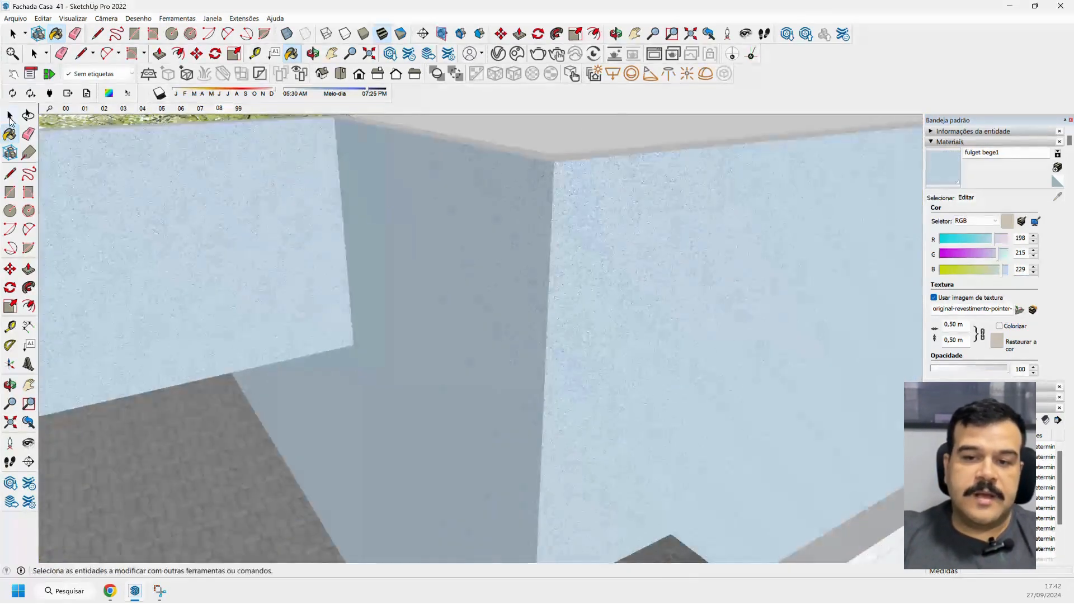
scroll(551, 197, up, 2)
scroll(551, 192, down, 10)
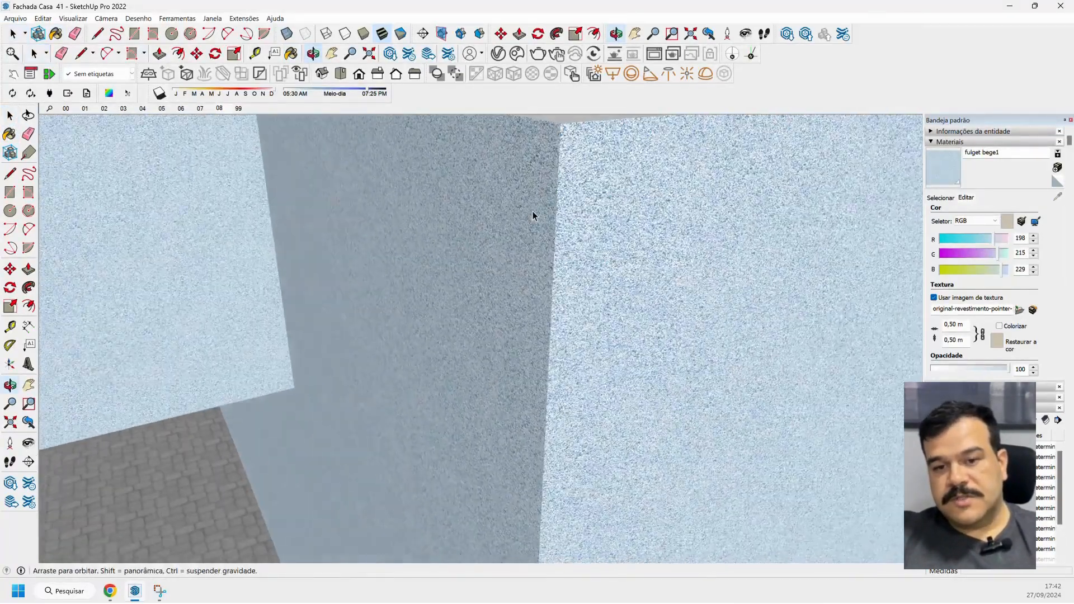
middle_drag(448, 232, 474, 223)
scroll(480, 249, down, 4)
scroll(468, 211, down, 3)
scroll(483, 254, up, 2)
scroll(478, 242, up, 1)
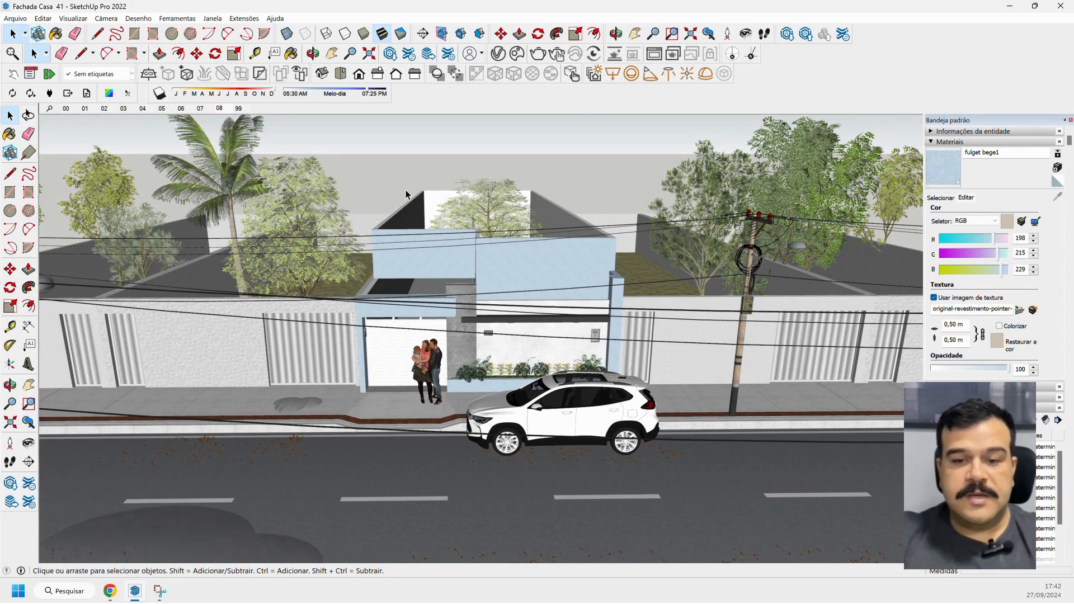
Review the blue house facade from a frontal street-level view, framing the house, garage and parked car.
mouse_move(406, 197)
middle_down()
mouse_move(520, 217)
mouse_move(386, 207)
mouse_move(411, 196)
middle_up()
scroll(491, 215, up, 4)
scroll(463, 321, up, 2)
mouse_move(461, 323)
middle_down()
mouse_move(446, 297)
mouse_move(458, 274)
middle_up()
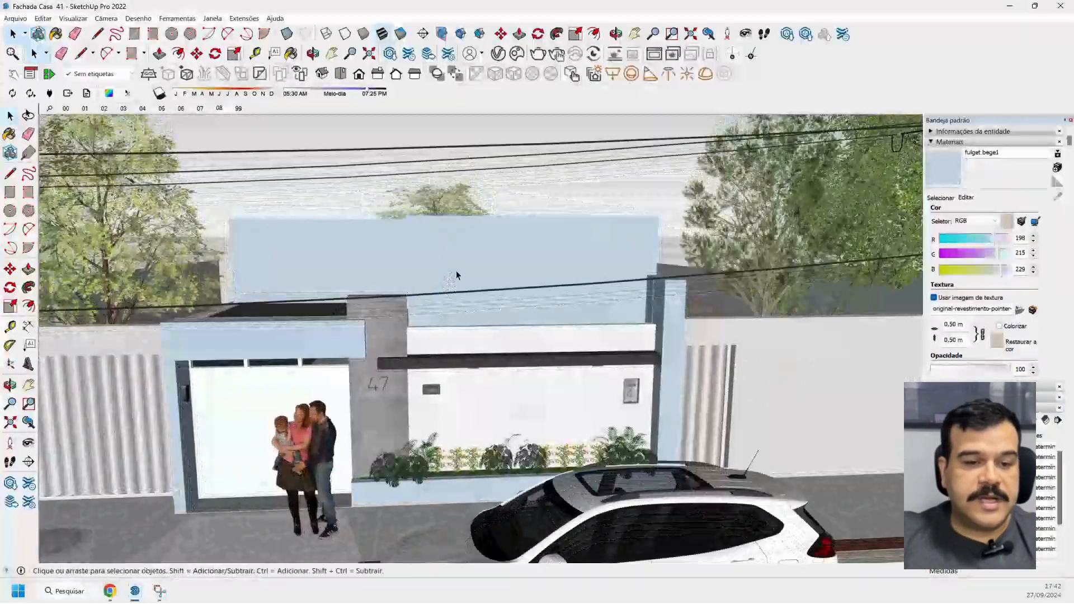
scroll(457, 275, down, 2)
scroll(448, 378, down, 2)
middle_drag(445, 366, 441, 333)
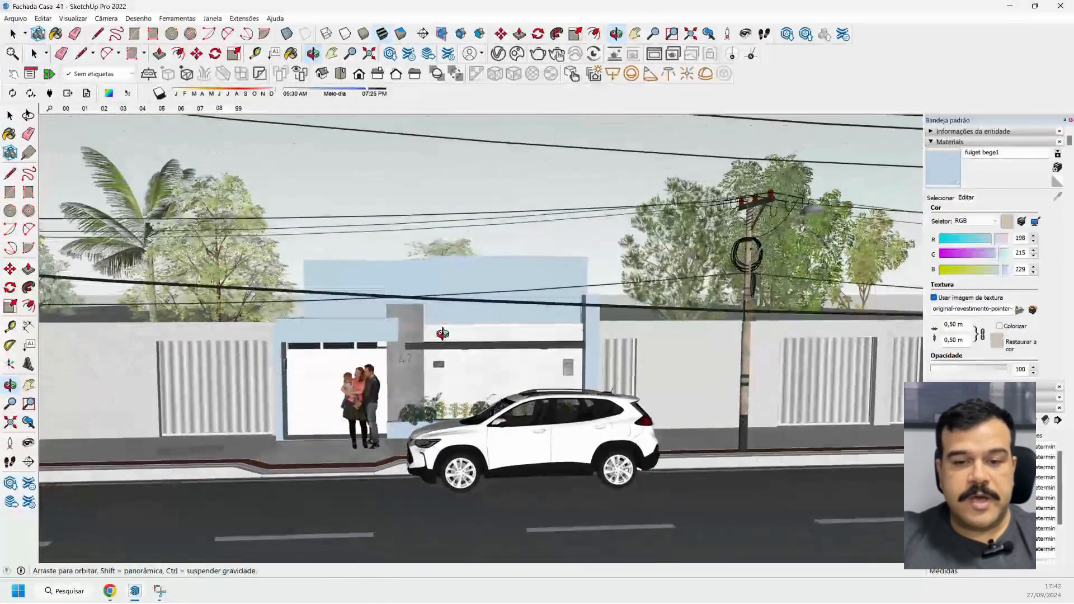
click(29, 385)
drag(469, 338, 460, 303)
scroll(460, 303, up, 2)
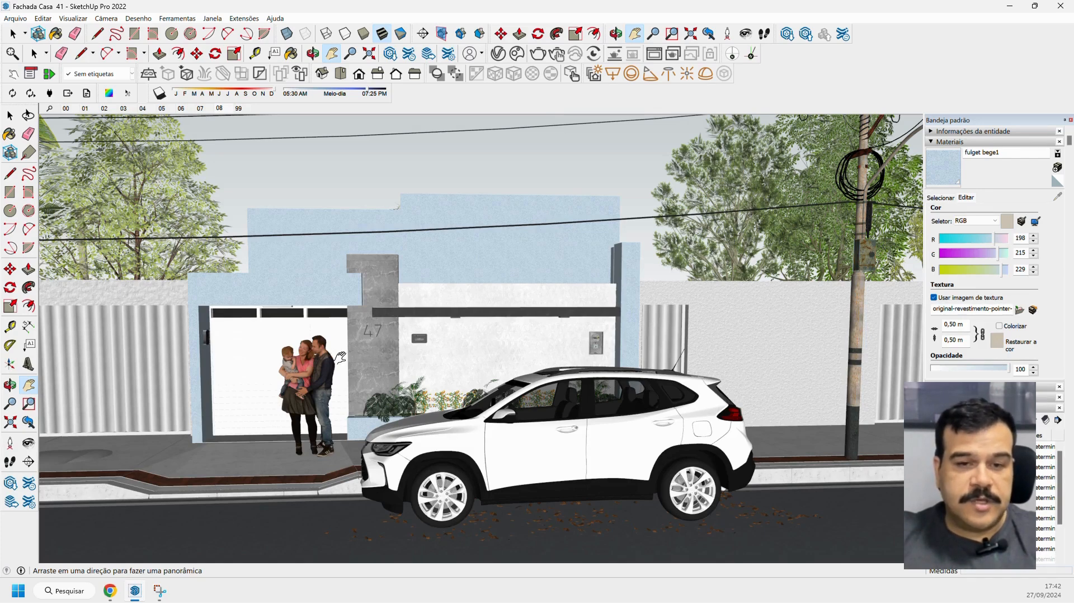
Switch to Chrome and run a Google image search for "cores" in a new tab.
click(118, 594)
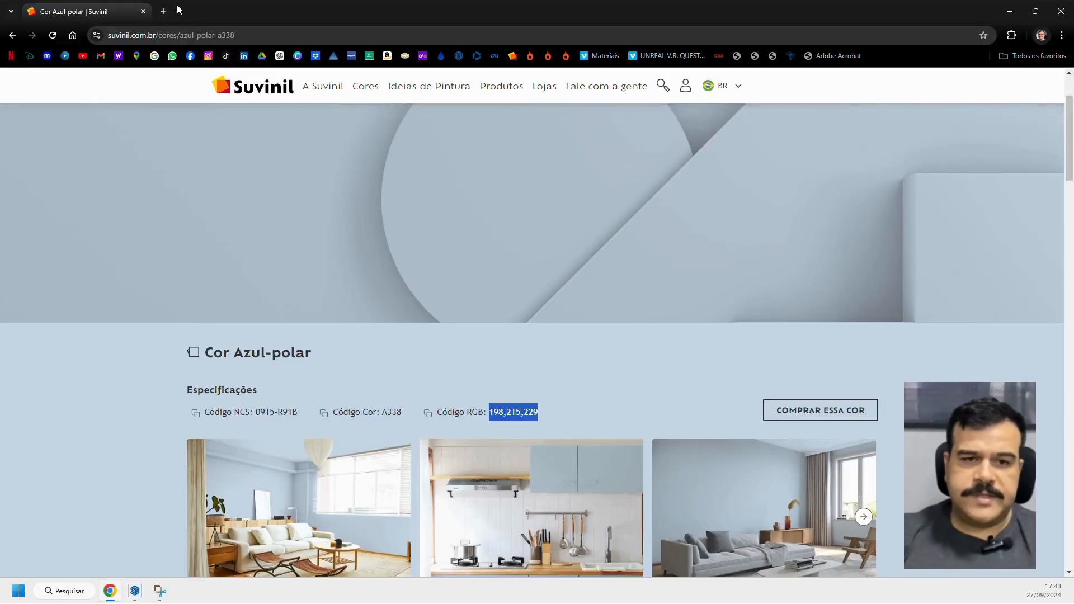
click(167, 12)
text(cores,)
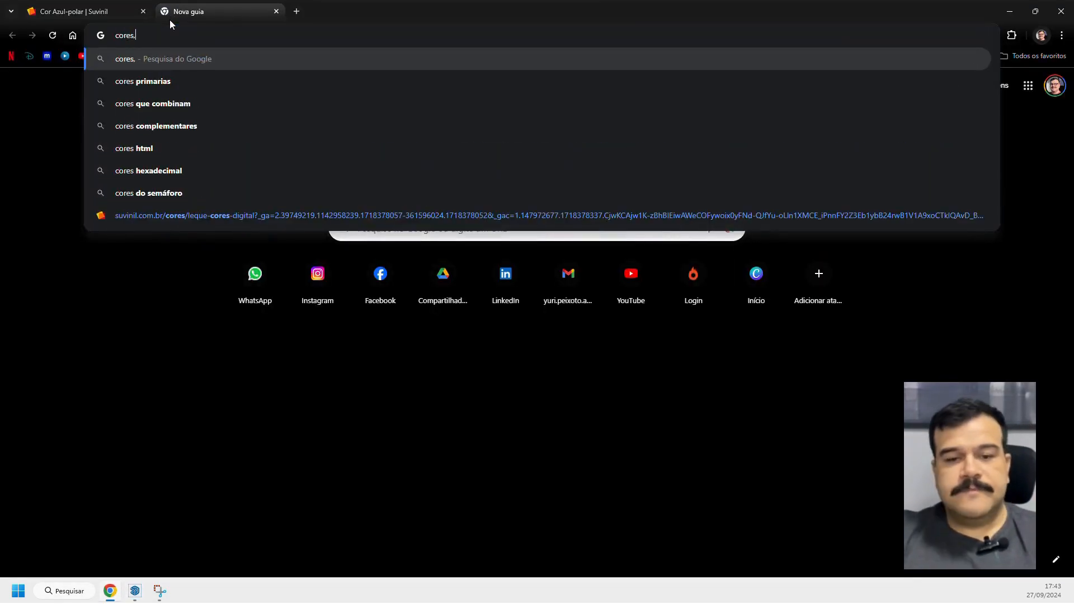
key(BackSpace)
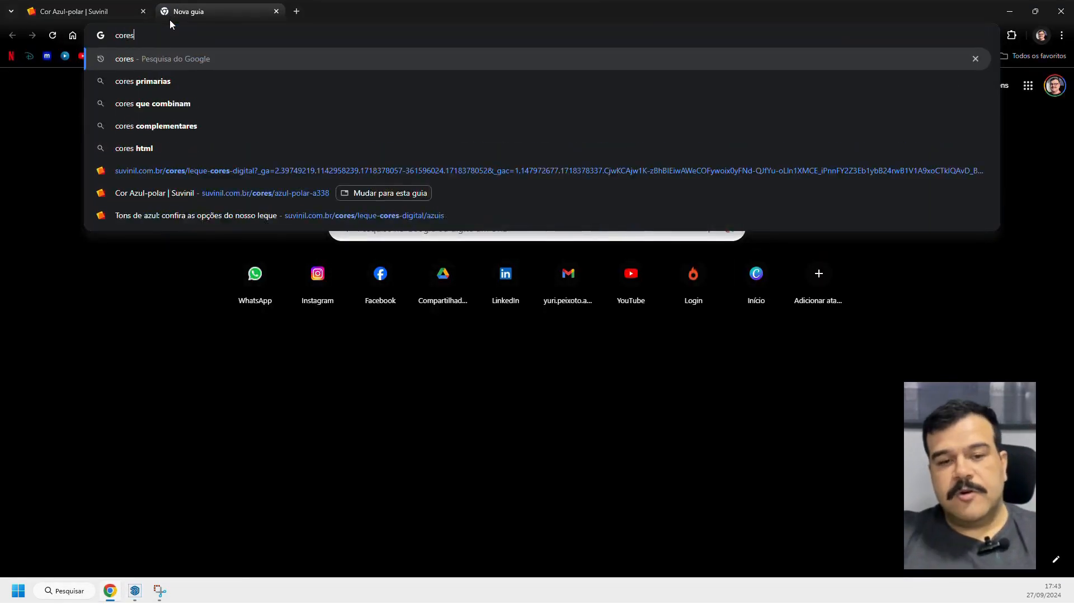
key(Return)
click(176, 131)
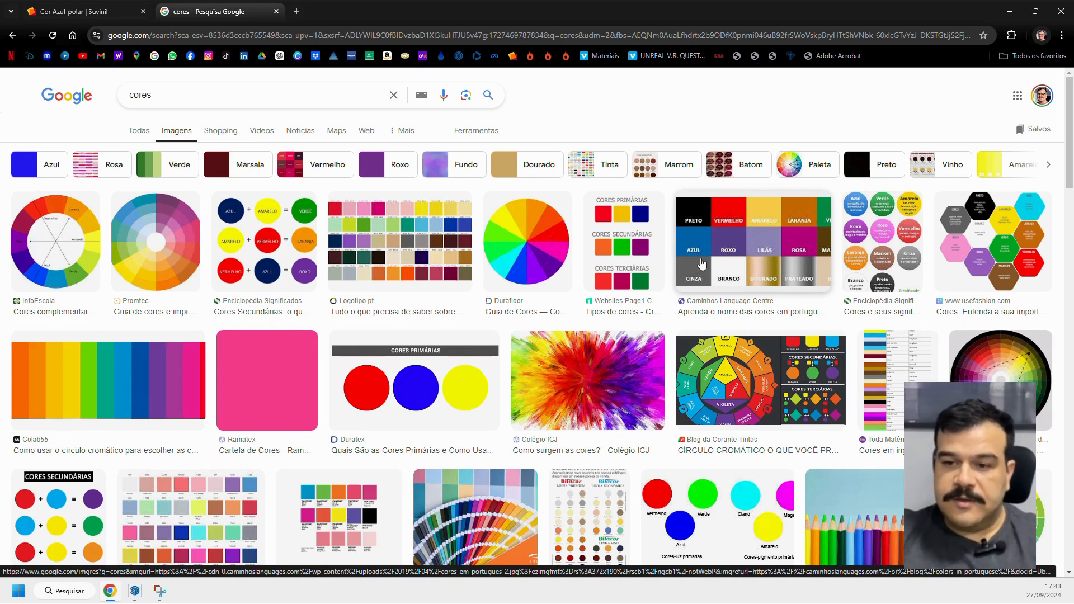
Capture a screen snip of the lilac swatch in the colour-names chart.
key(super+shift+s)
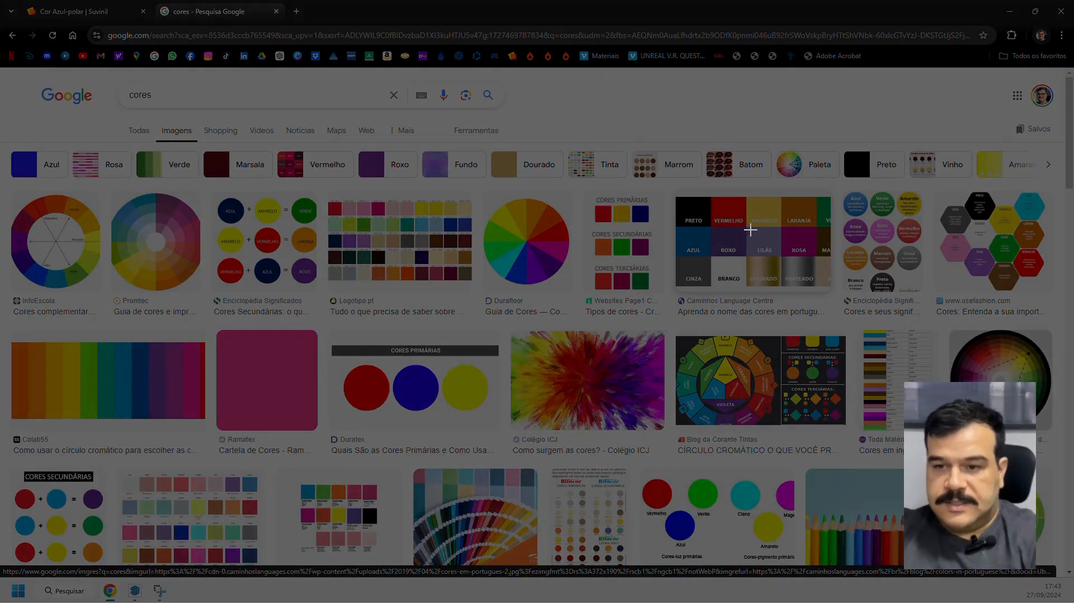
key(Escape)
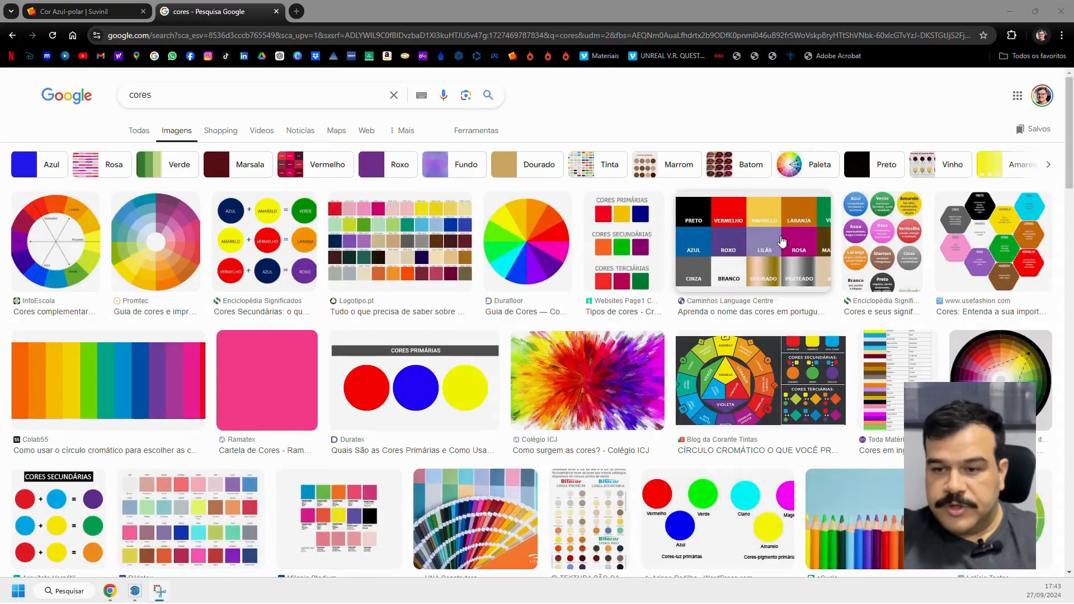
key(super+shift+s)
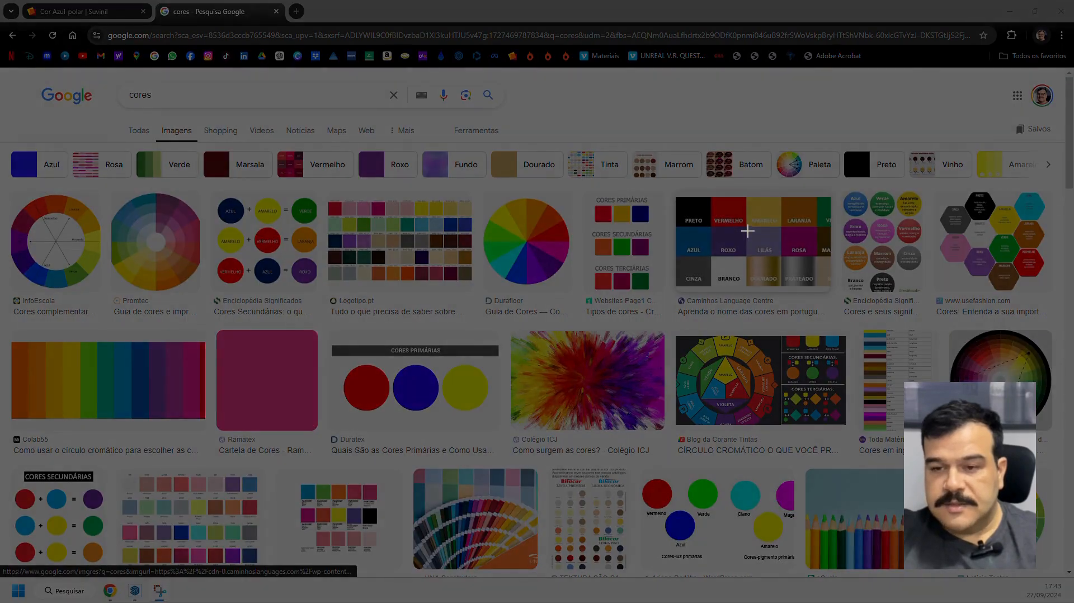
drag(747, 228, 781, 250)
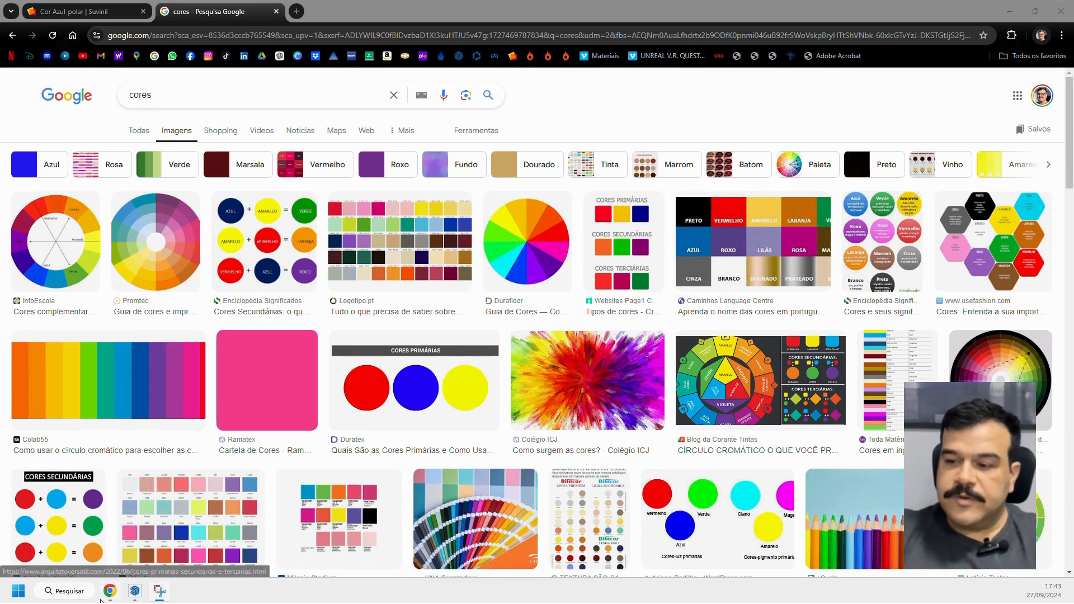
Switch back to SketchUp and paste the captured lilac swatch onto the sidewalk in front of the garage.
click(135, 590)
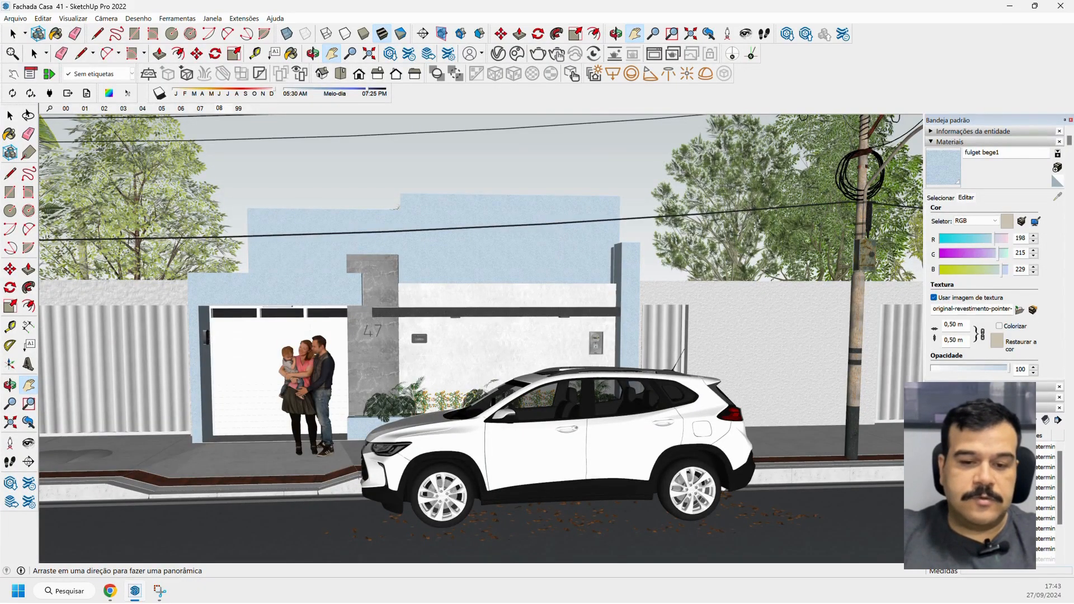
key(ctrl+v)
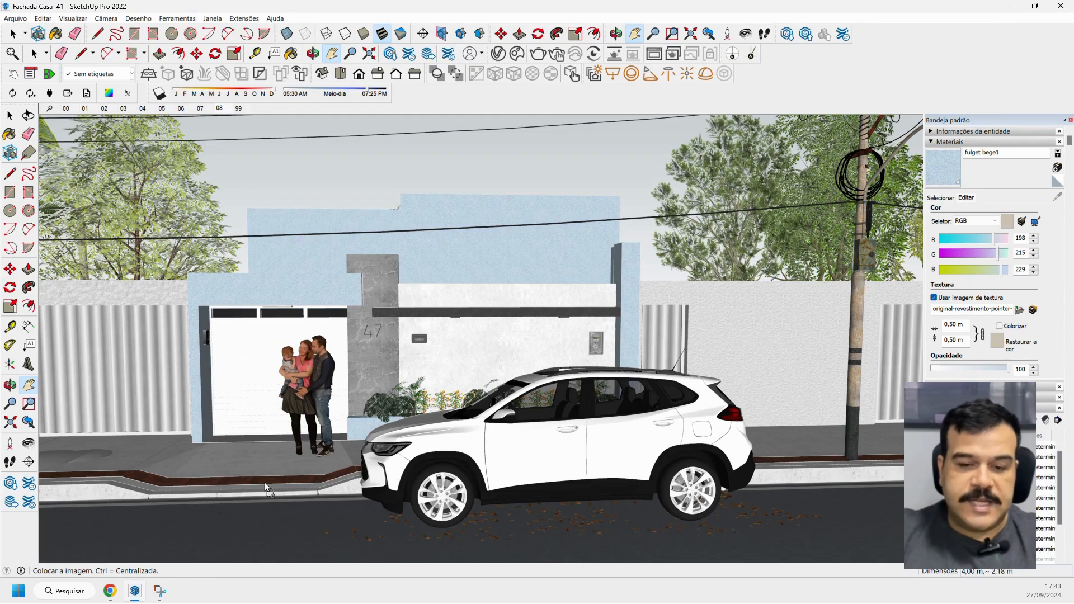
click(260, 464)
scroll(260, 464, down, 1)
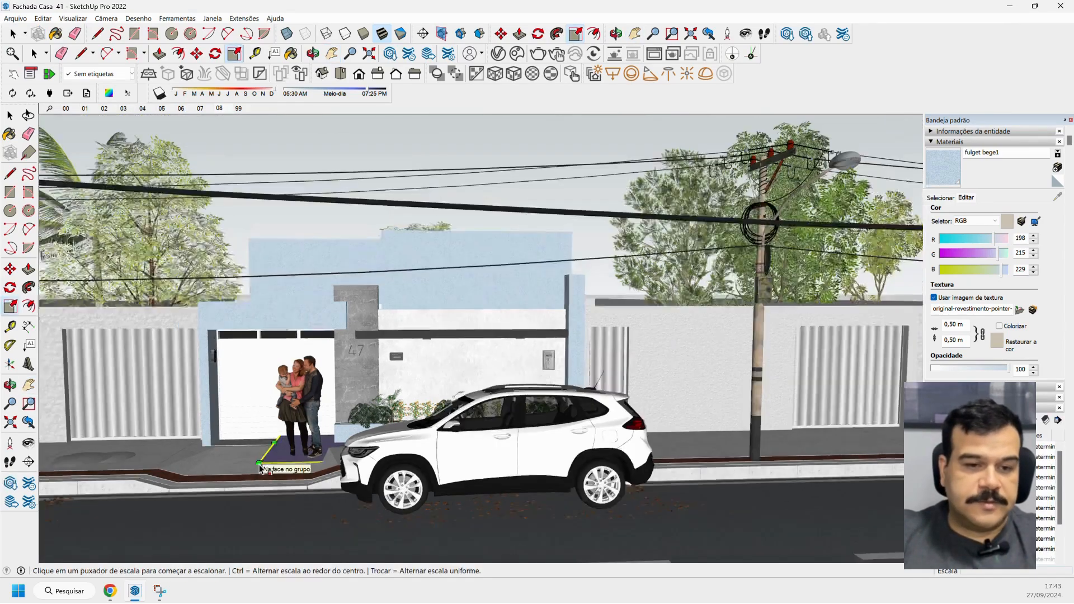
scroll(259, 464, down, 3)
Move the pasted lilac image across the sidewalk so it lies beneath the family figures in front of the garage door.
middle_drag(260, 464, 178, 408)
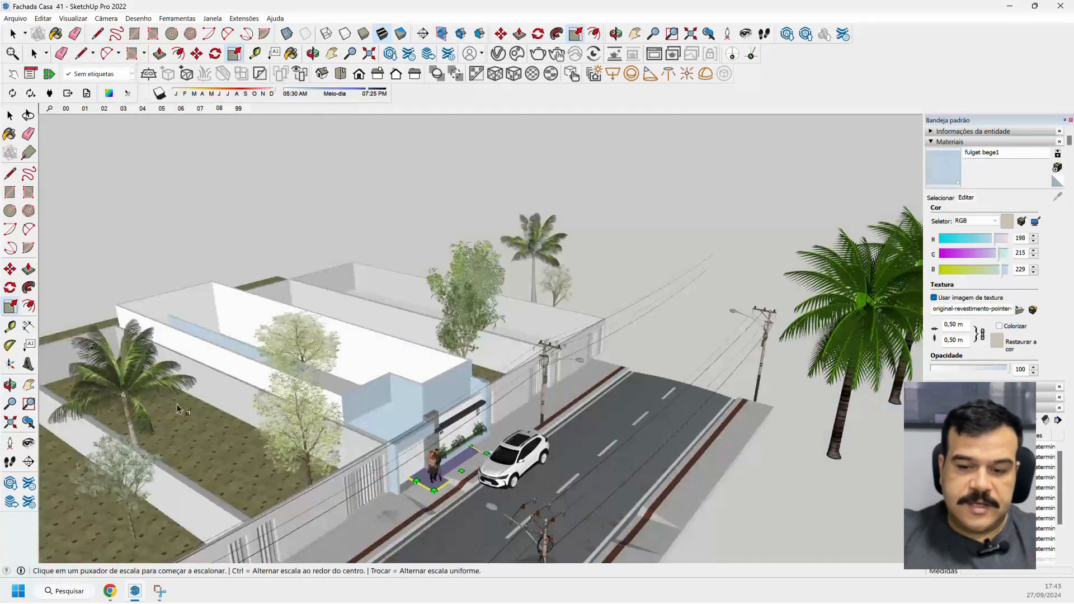
click(10, 269)
scroll(469, 492, up, 4)
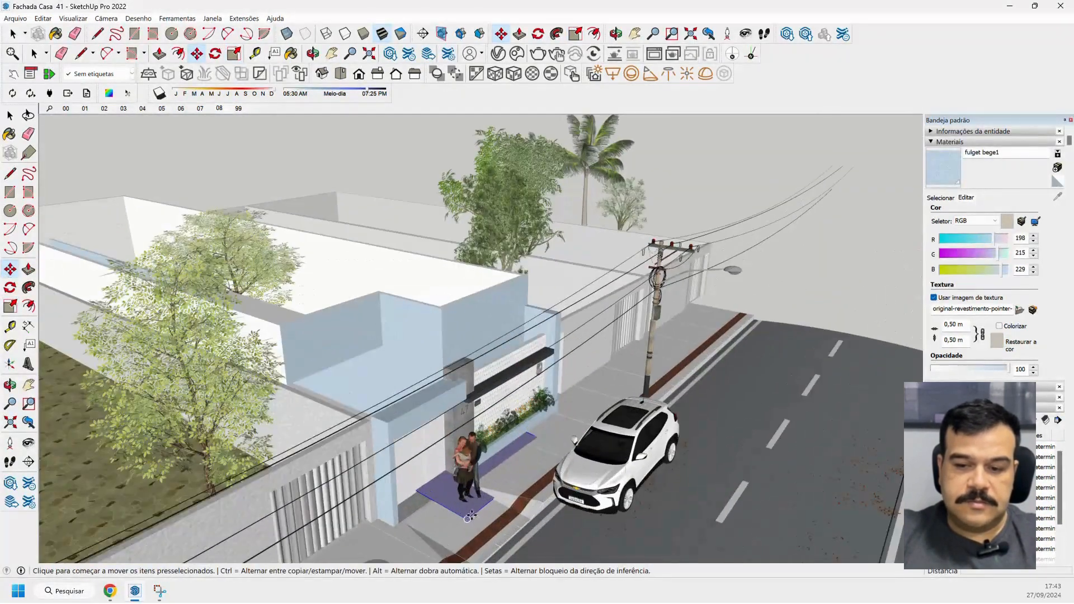
click(468, 519)
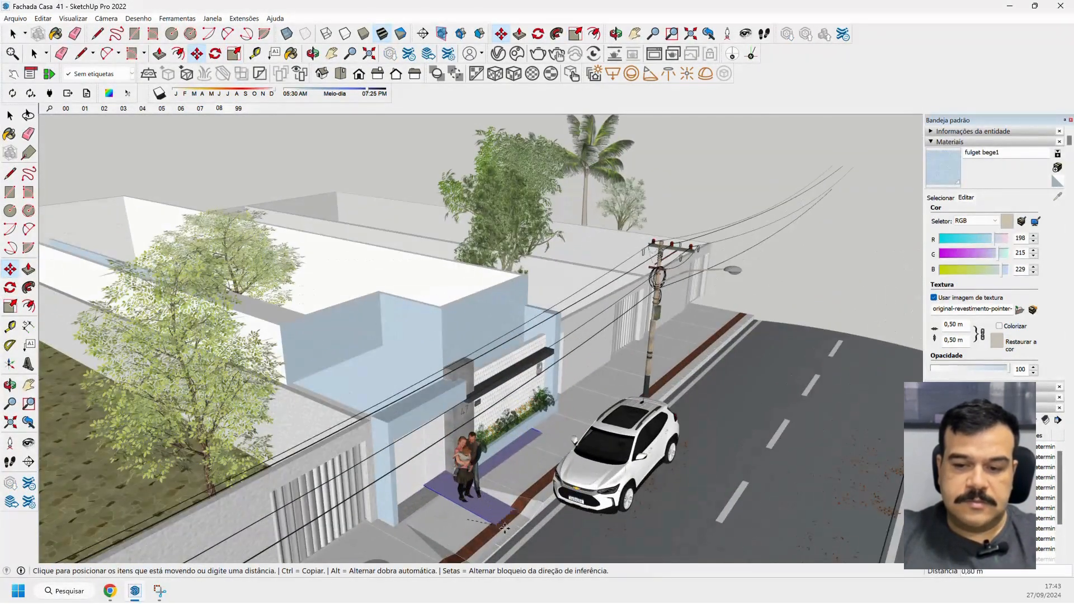
click(552, 520)
click(552, 520)
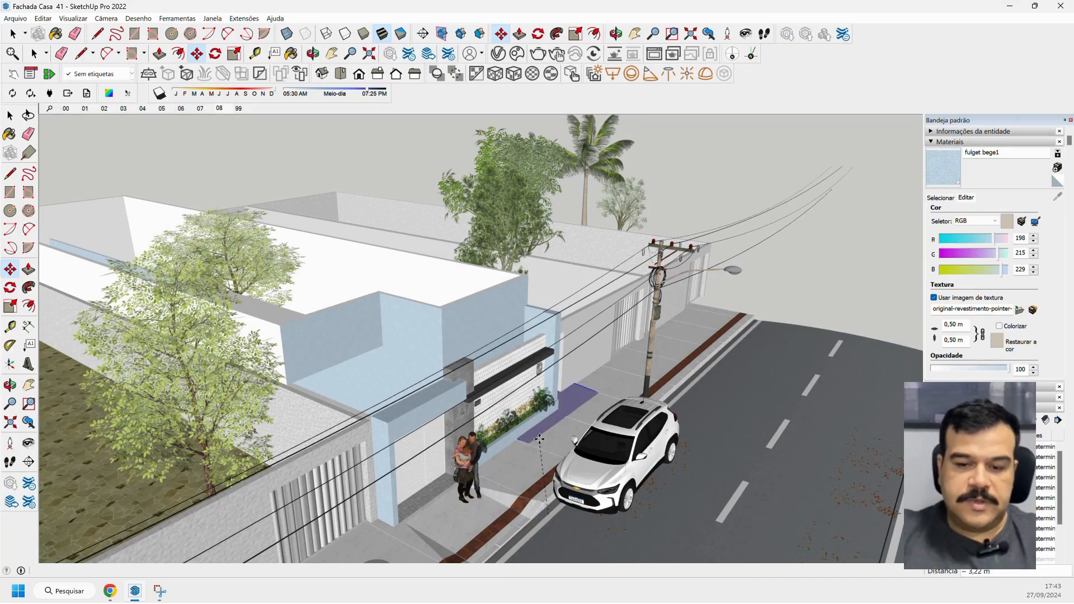
middle_drag(539, 439, 511, 439)
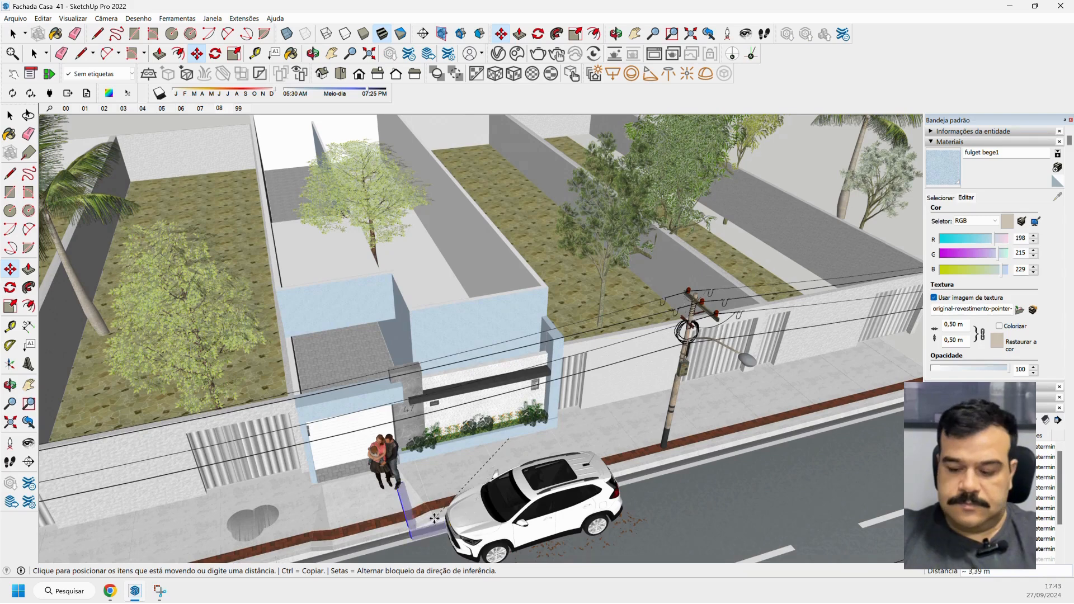
click(357, 505)
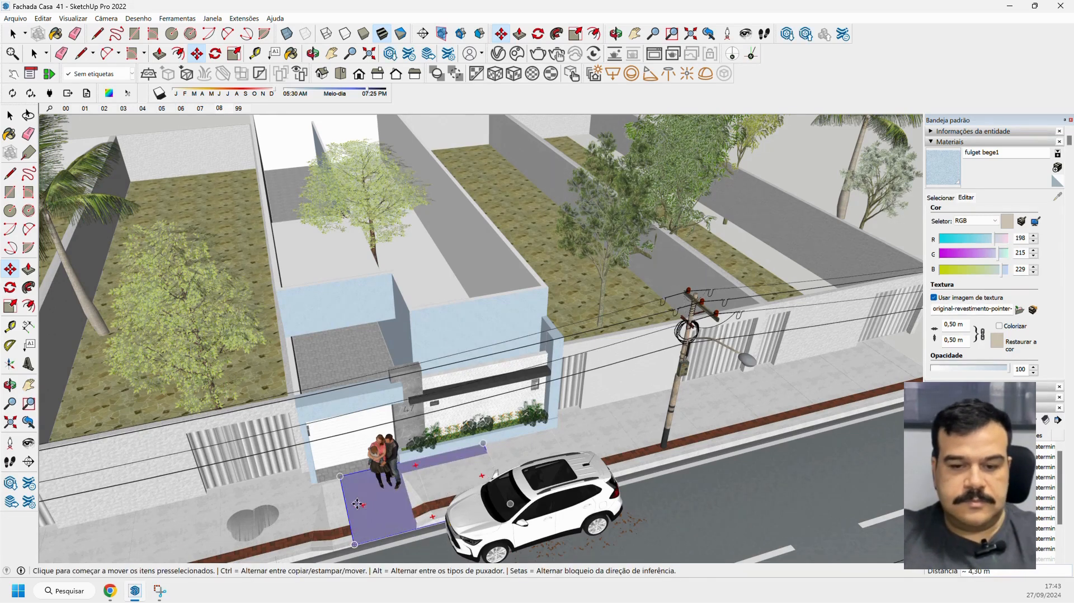
click(353, 484)
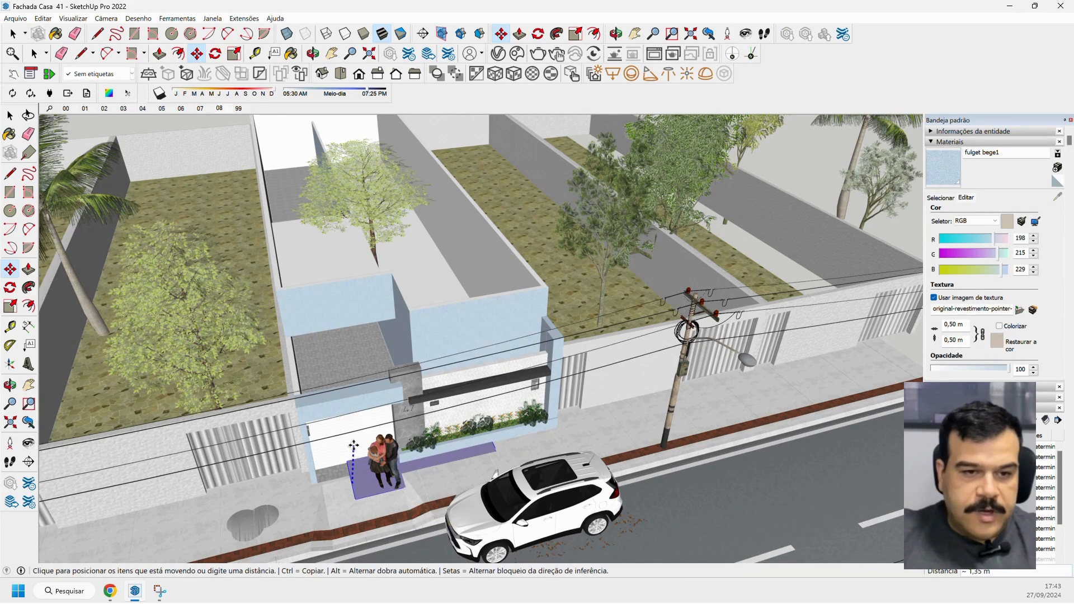
click(345, 452)
mouse_move(345, 452)
middle_down()
mouse_move(340, 480)
mouse_move(321, 482)
middle_up()
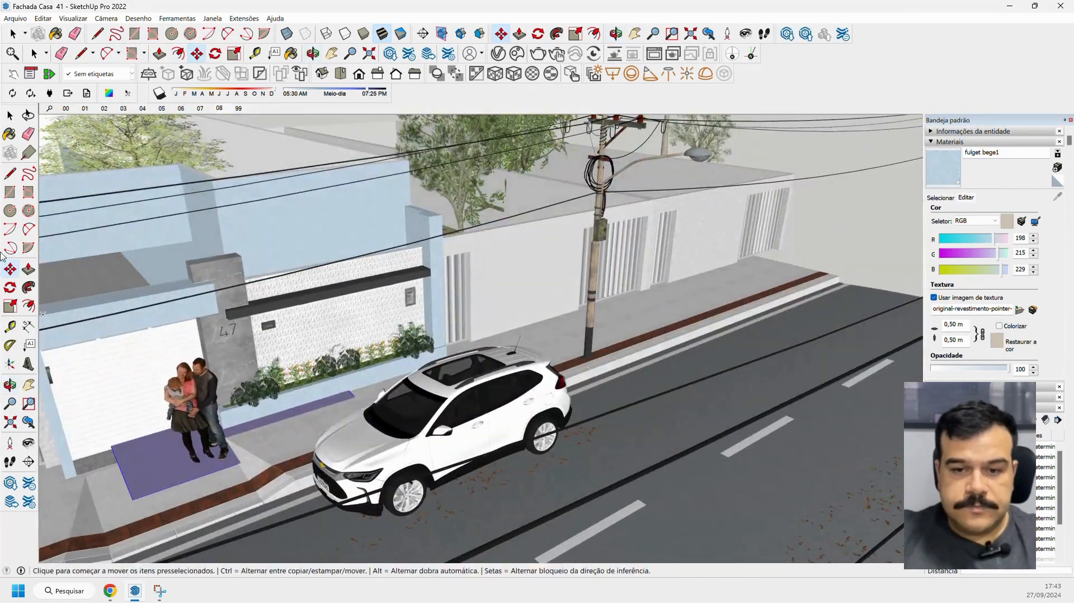
click(8, 138)
scroll(479, 254, down, 7)
scroll(375, 291, up, 8)
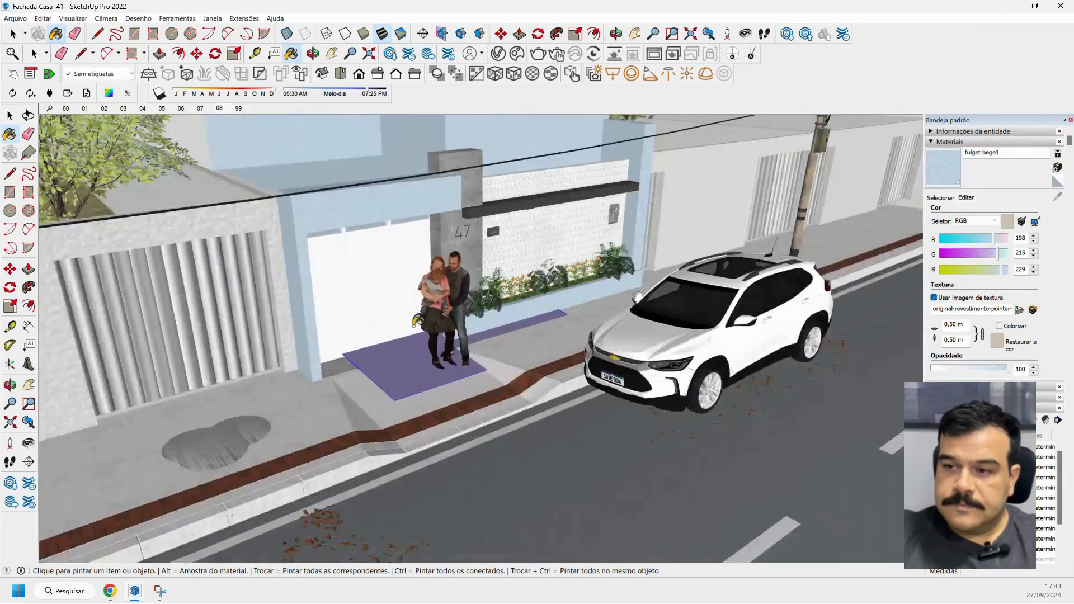
middle_drag(394, 352, 447, 358)
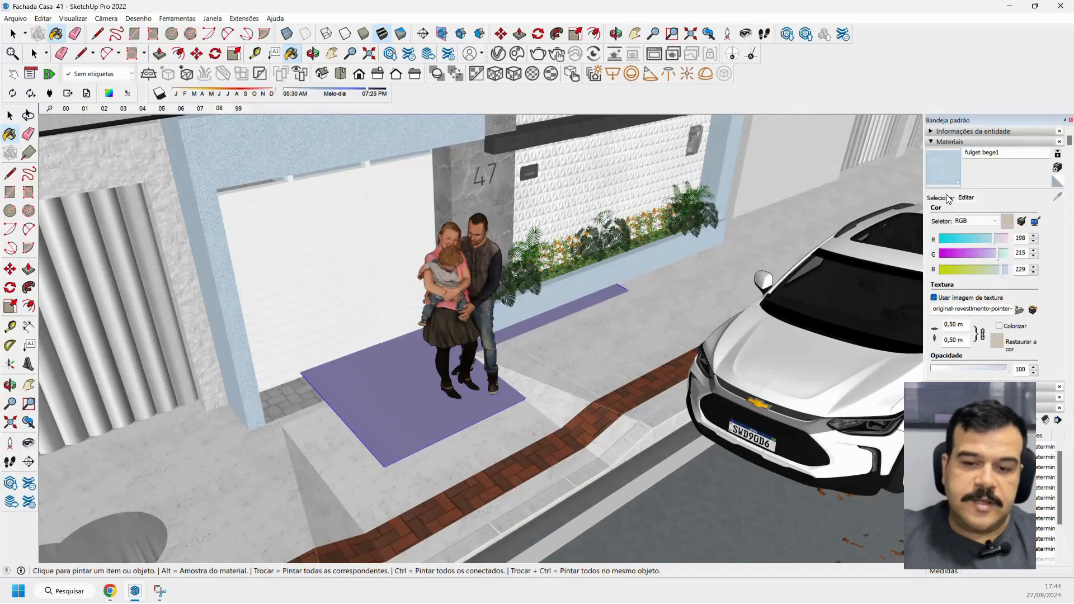
click(947, 198)
click(1057, 196)
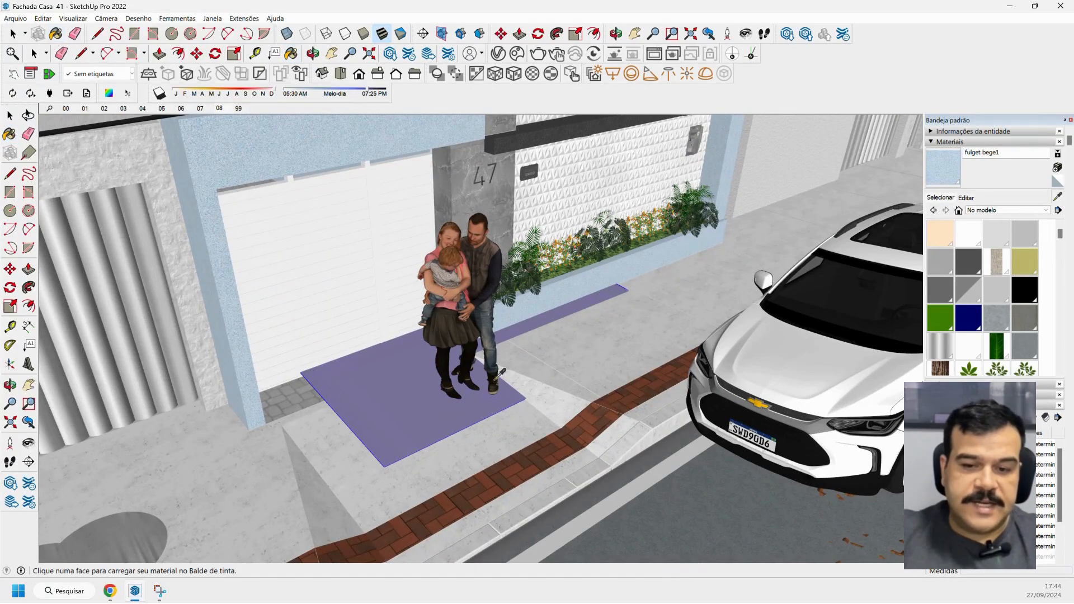
scroll(423, 399, up, 3)
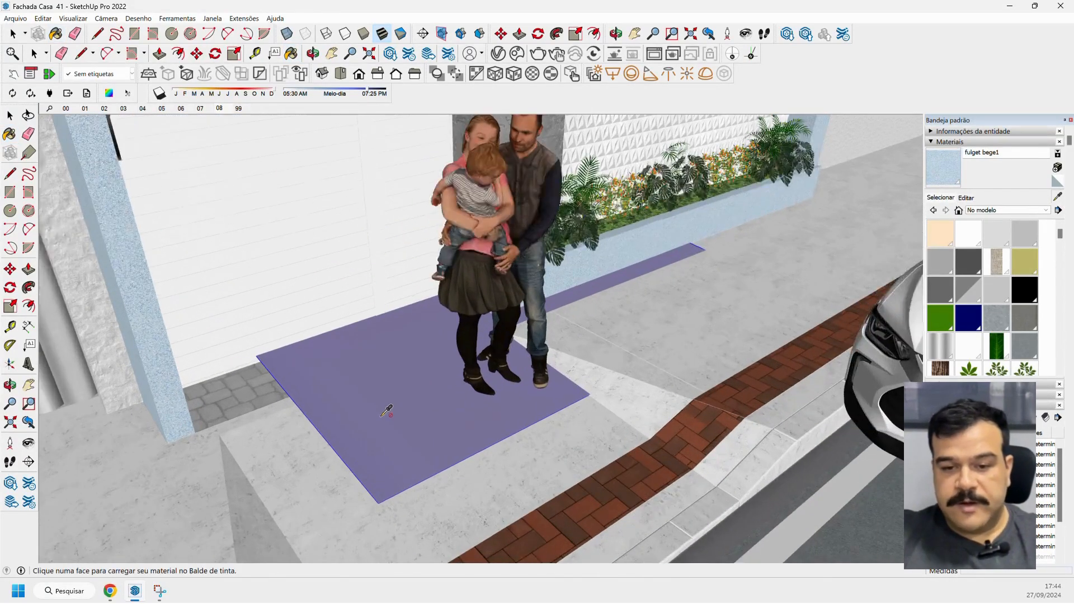
scroll(388, 410, up, 1)
scroll(386, 412, up, 1)
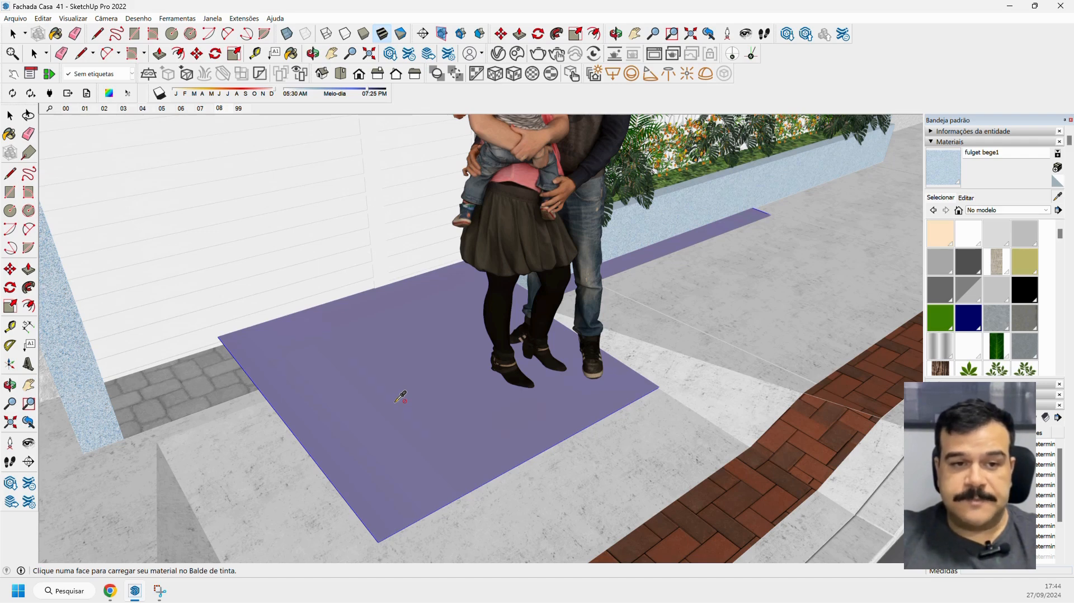
scroll(400, 397, down, 1)
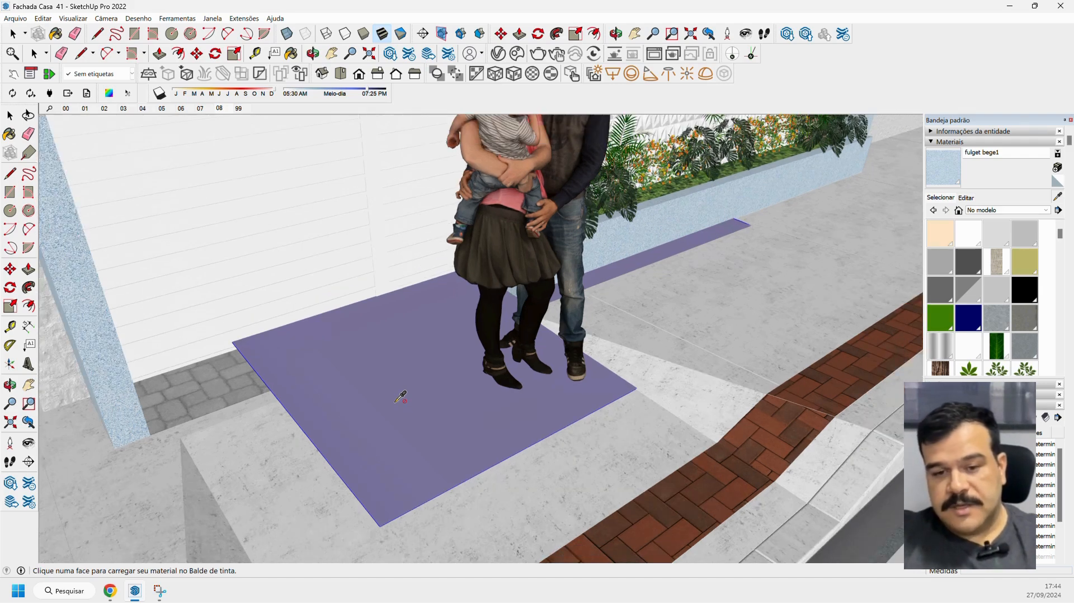
Explode the pasted lilac image on the sidewalk into an editable textured face.
key(space)
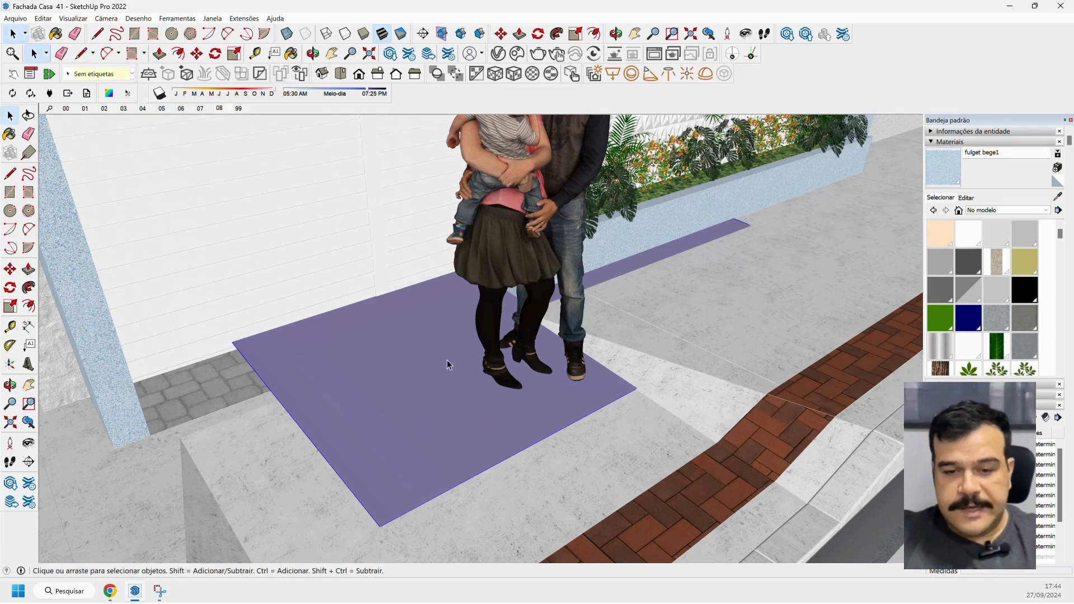
right_click(382, 380)
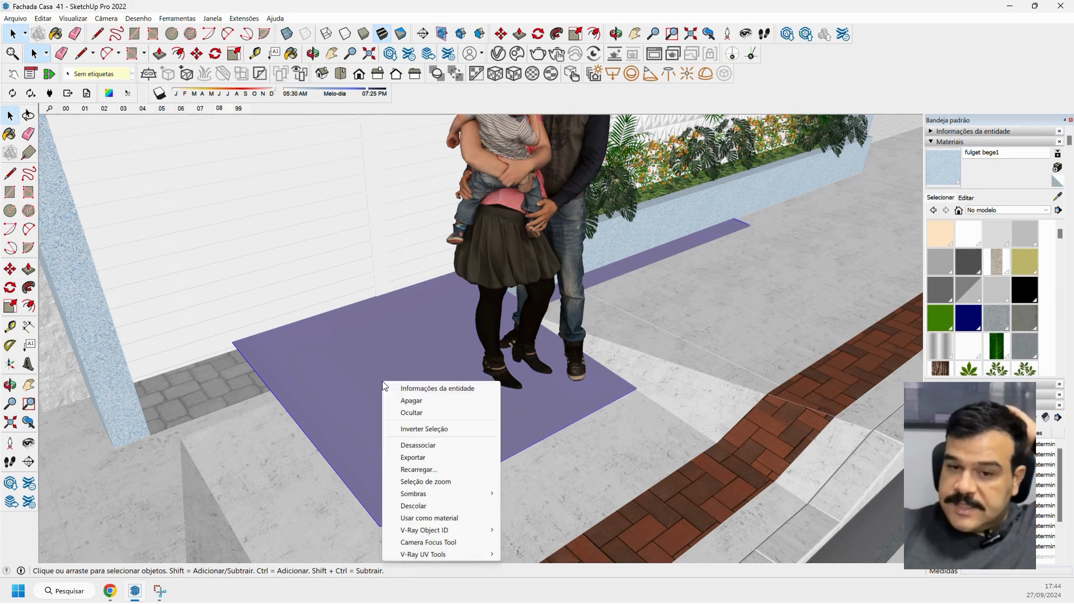
click(441, 445)
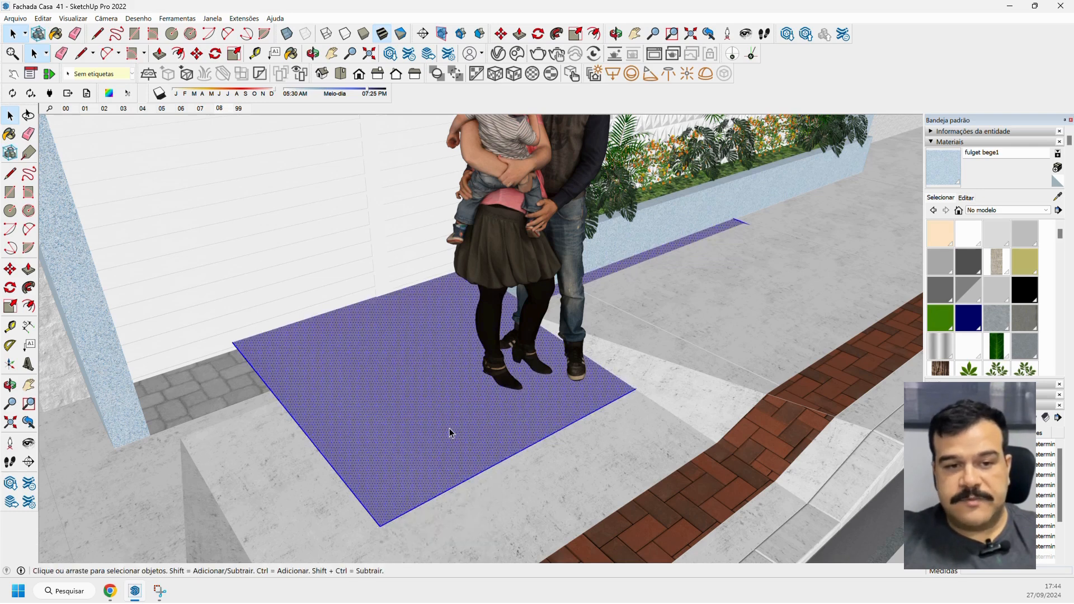
Sample the material of the exploded lilac face on the sidewalk with the eyedropper.
click(12, 135)
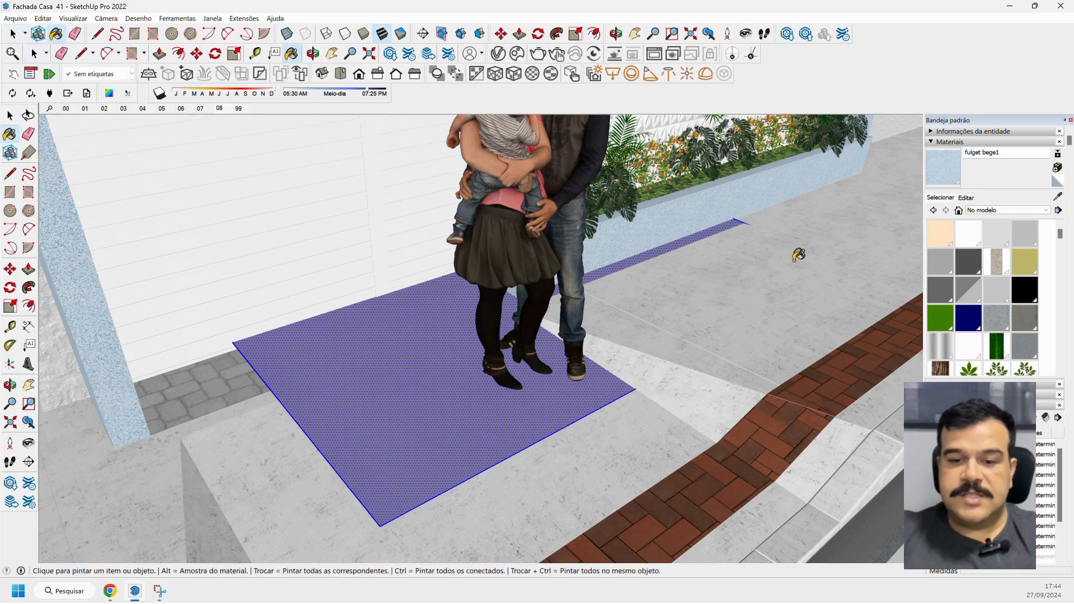
click(1057, 198)
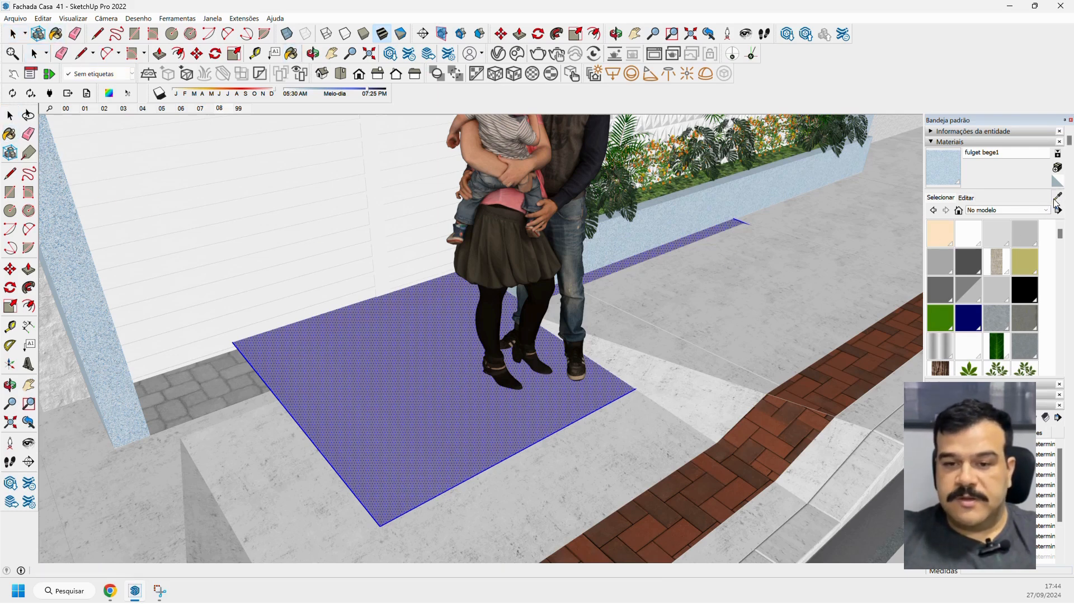
click(442, 393)
scroll(442, 393, down, 8)
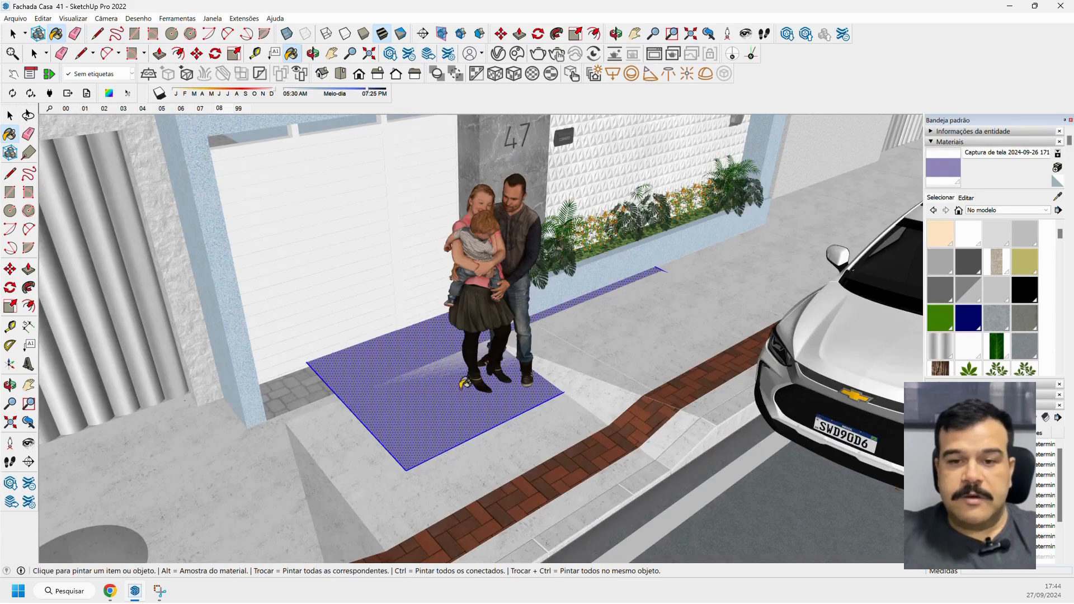
Open the house walls group for editing and paint the upper front wall face with the sampled lilac image texture.
scroll(536, 250, up, 6)
middle_drag(533, 253, 512, 258)
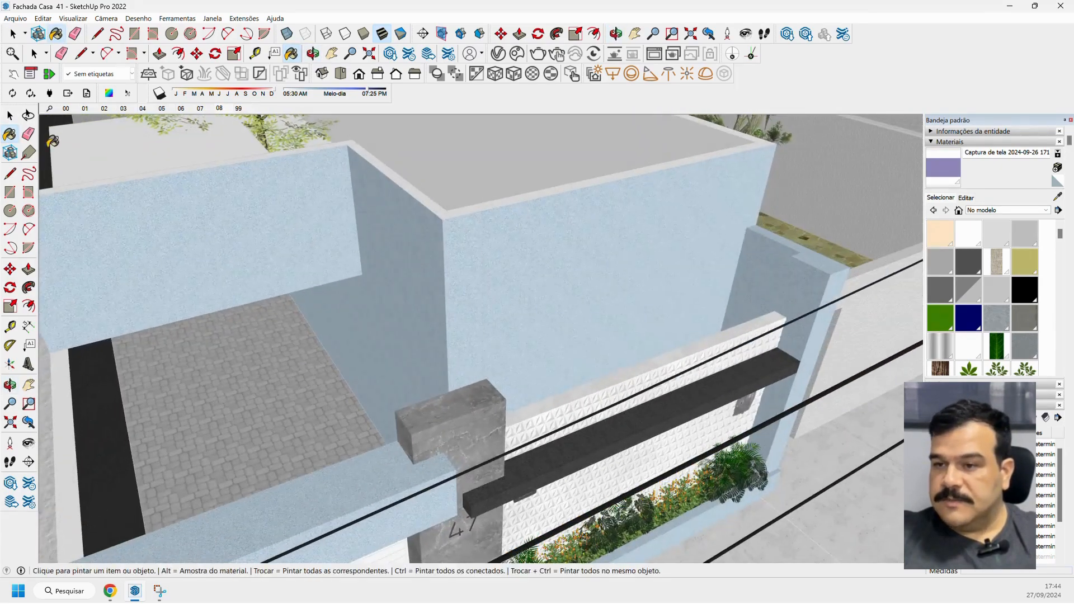
click(11, 116)
double_click(528, 243)
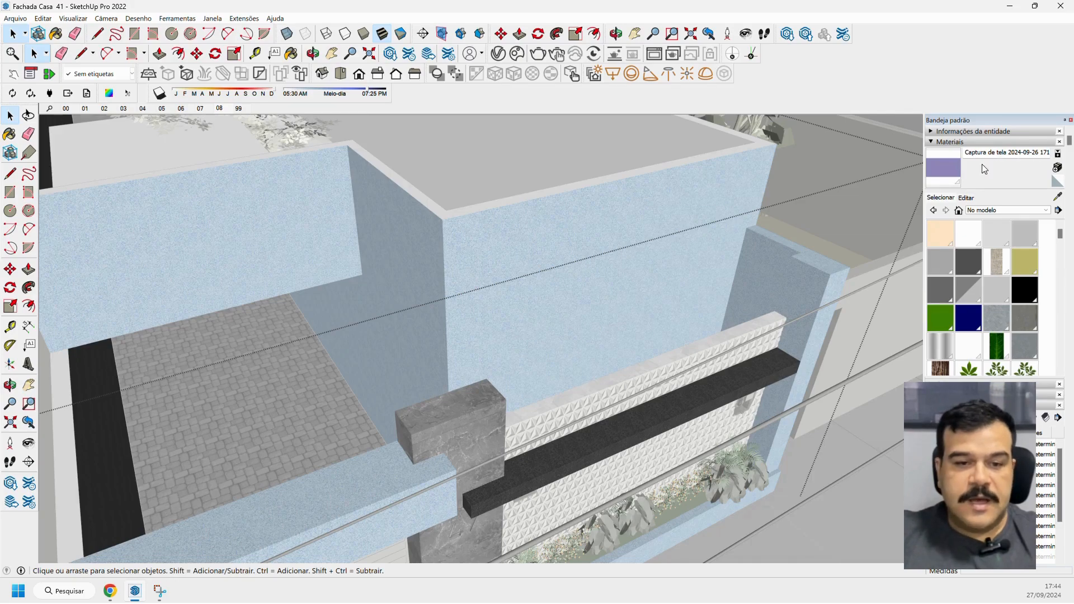
scroll(623, 235, up, 6)
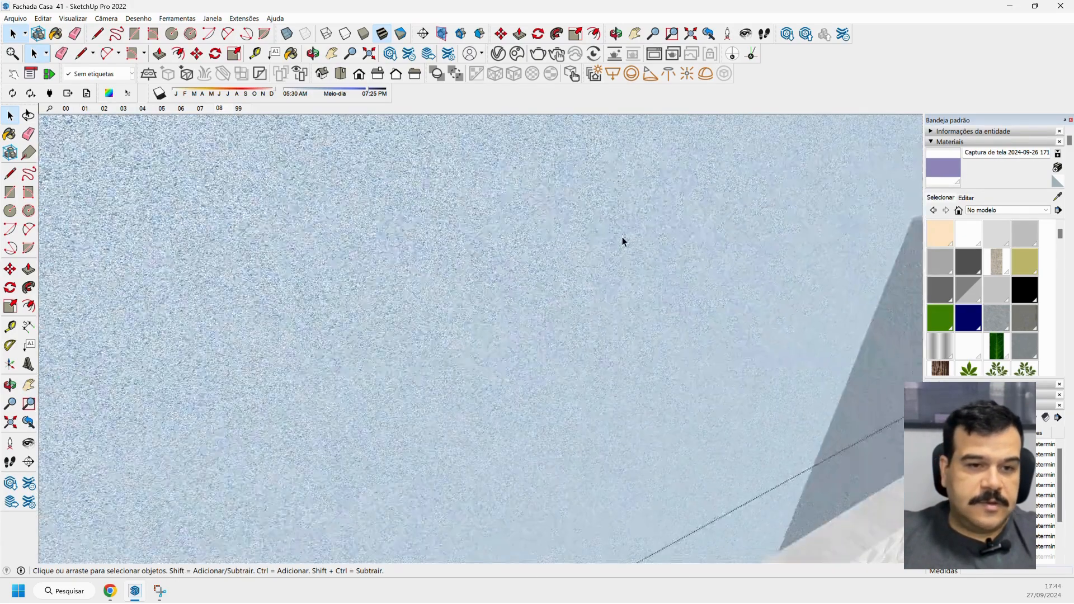
scroll(604, 241, down, 5)
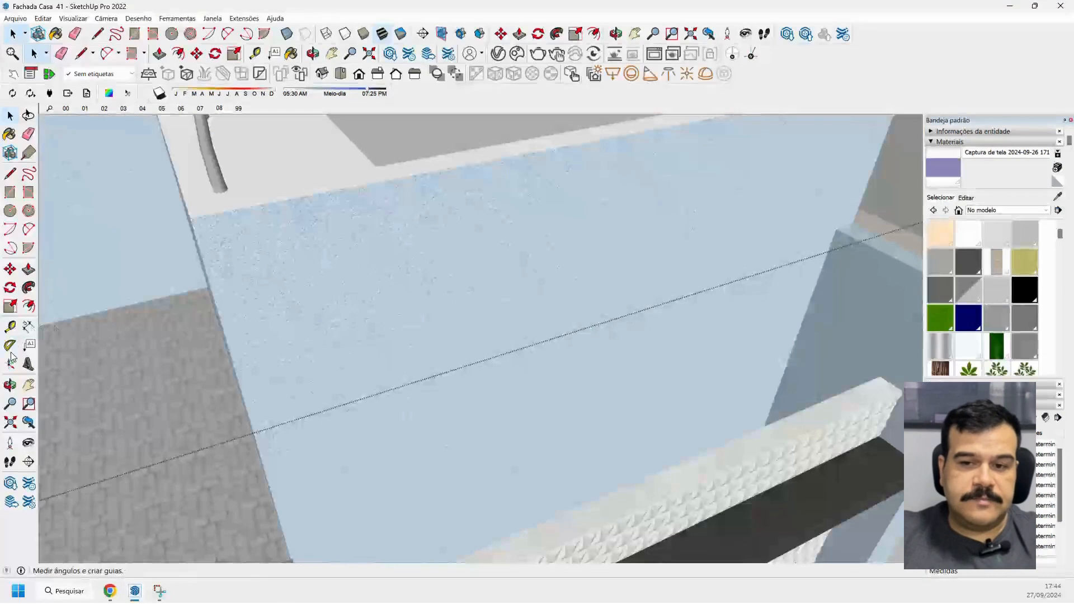
click(10, 134)
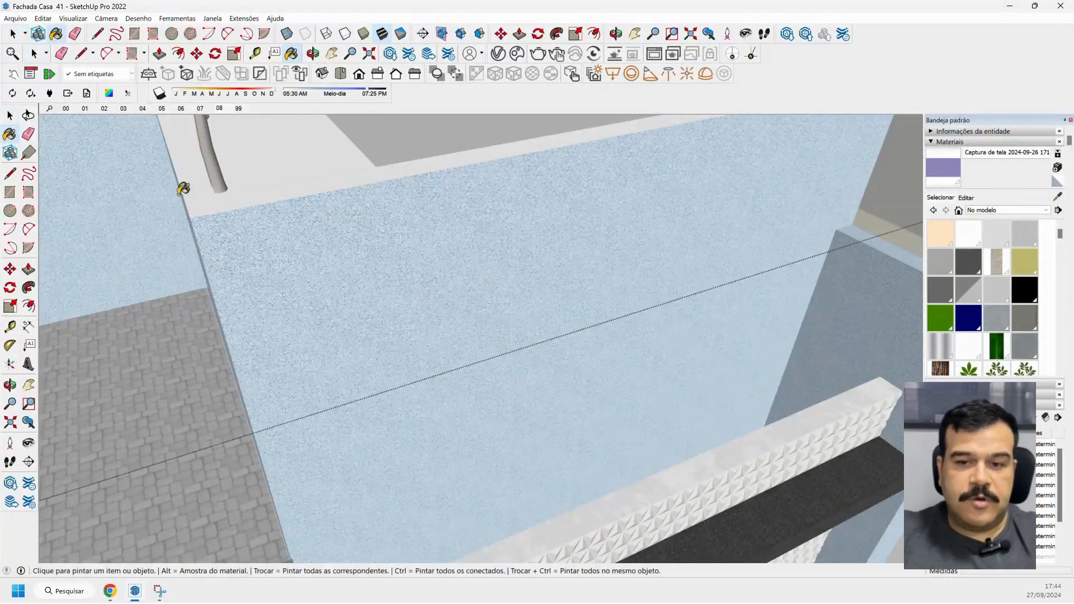
click(264, 220)
scroll(285, 242, down, 4)
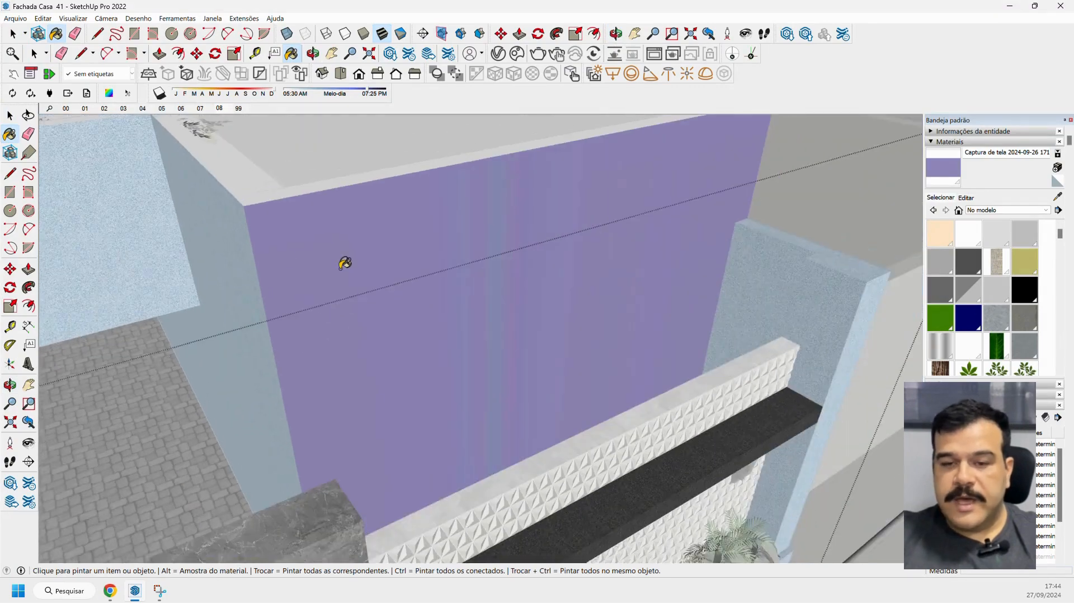
Examine how the captured lilac image texture looks across the upper front wall, up close and from several angles.
middle_drag(345, 263, 221, 269)
scroll(412, 216, up, 6)
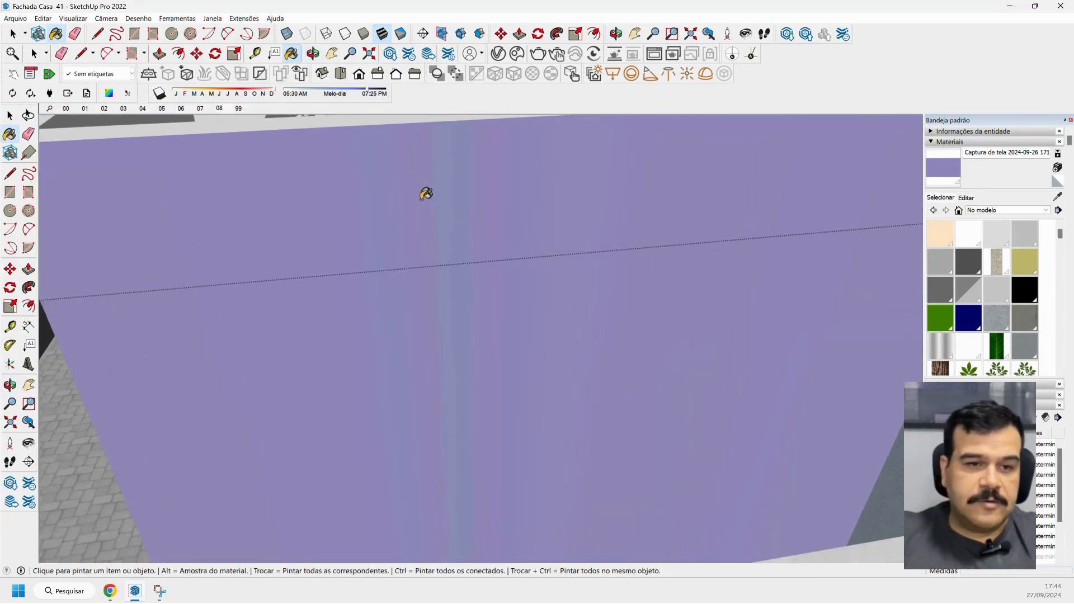
scroll(426, 193, down, 4)
mouse_move(400, 213)
middle_down()
mouse_move(610, 221)
mouse_move(597, 242)
middle_up()
click(10, 116)
mouse_move(403, 283)
middle_down()
mouse_move(412, 284)
mouse_move(380, 266)
middle_up()
scroll(348, 236, up, 5)
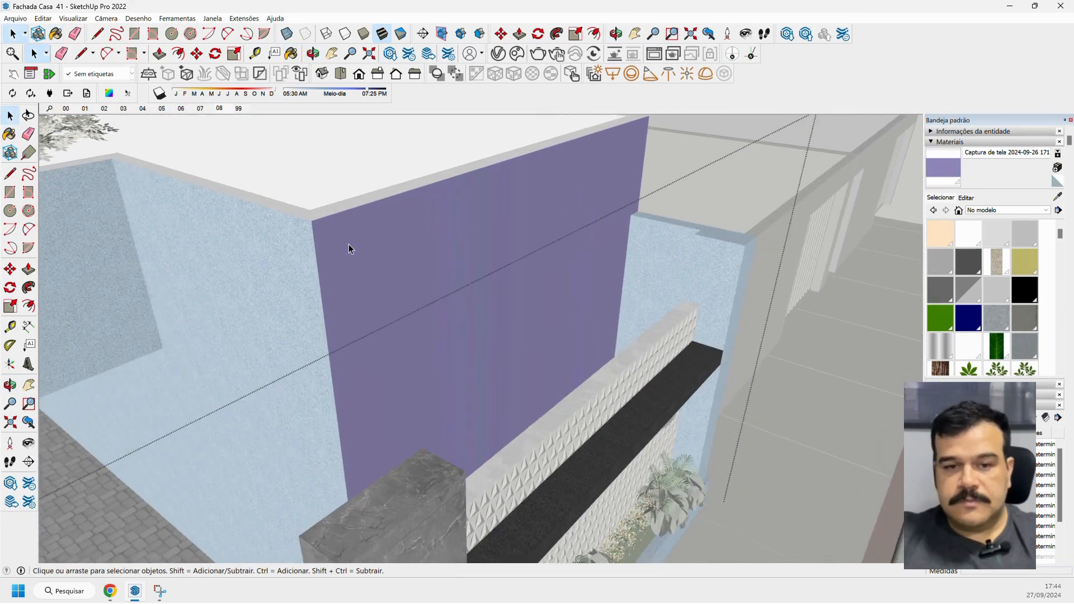
mouse_move(400, 261)
middle_down()
mouse_move(351, 184)
mouse_move(407, 263)
middle_up()
scroll(412, 262, down, 4)
scroll(412, 263, down, 8)
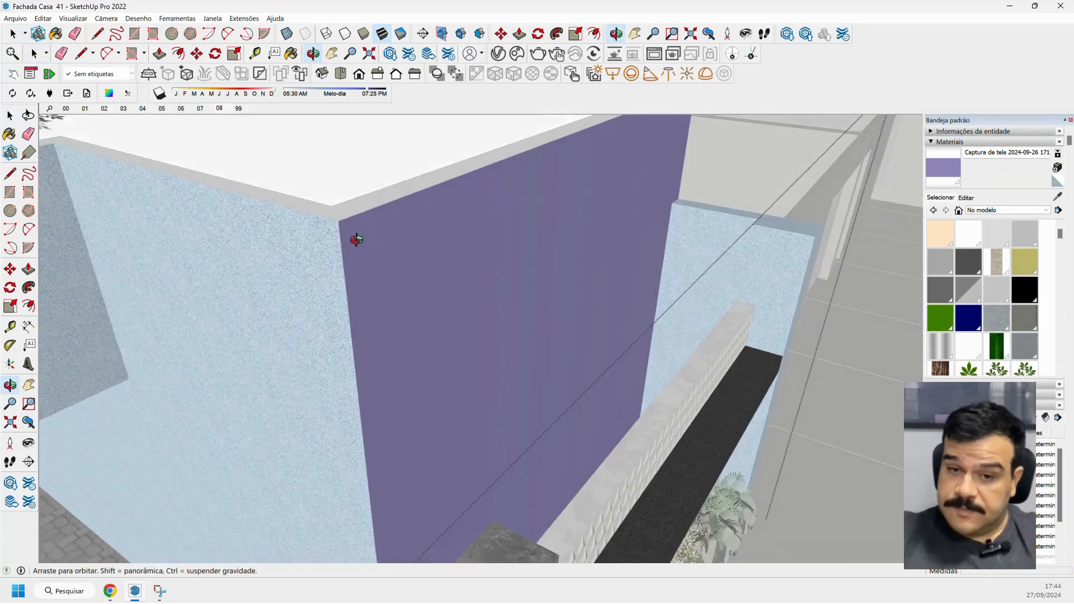
scroll(412, 294, down, 5)
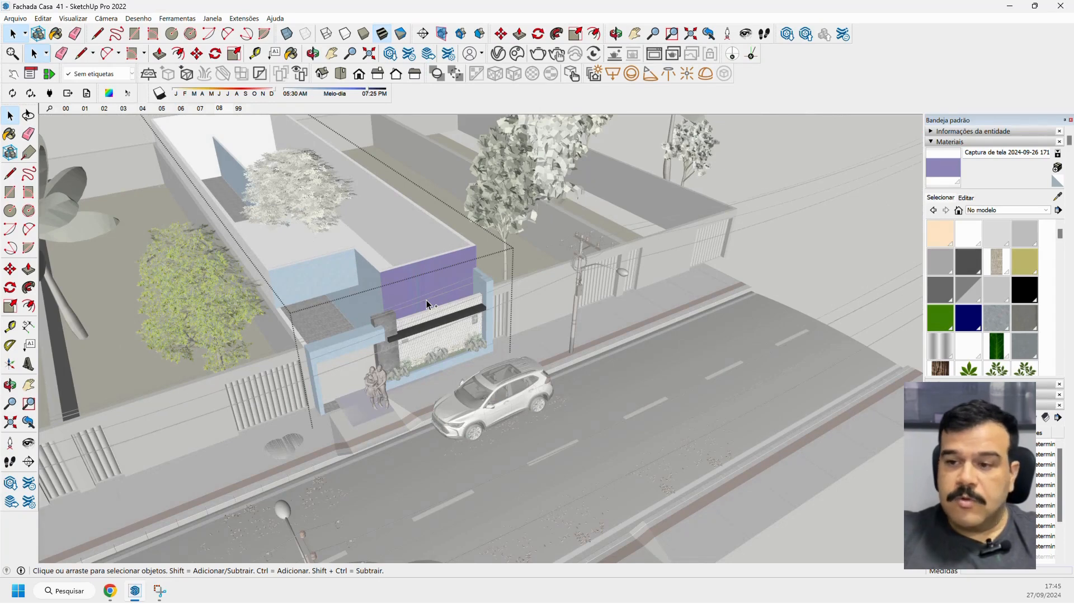
Undo the lilac texture paint on the upper front wall and leave the walls group.
key(ctrl+z)
scroll(426, 301, up, 2)
middle_drag(426, 300, 364, 368)
key(Escape)
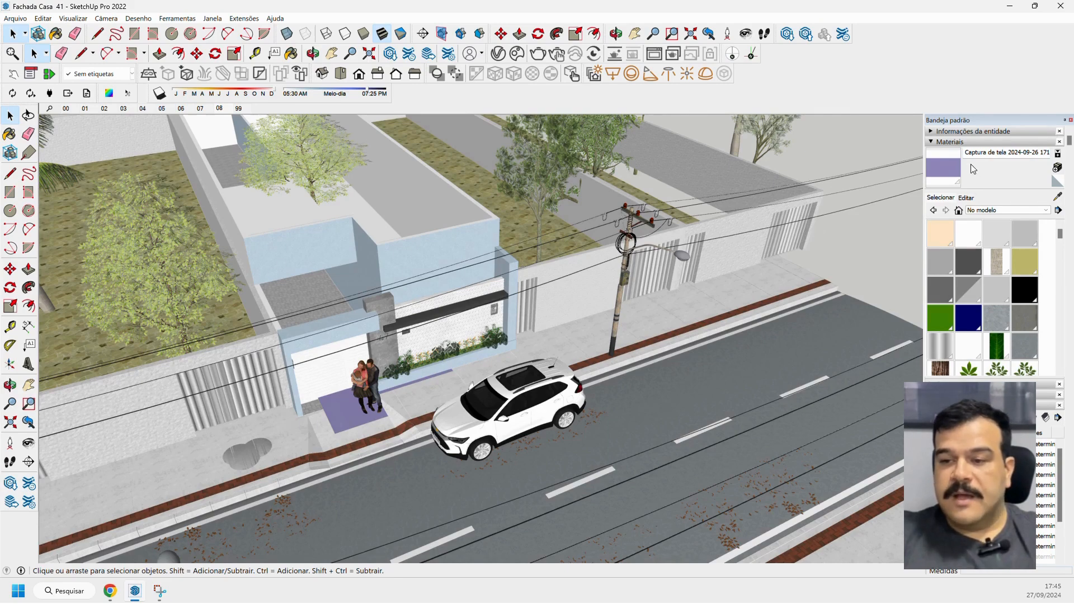
Turn off the texture image of the captured lilac material so only its plain colour is used.
click(970, 199)
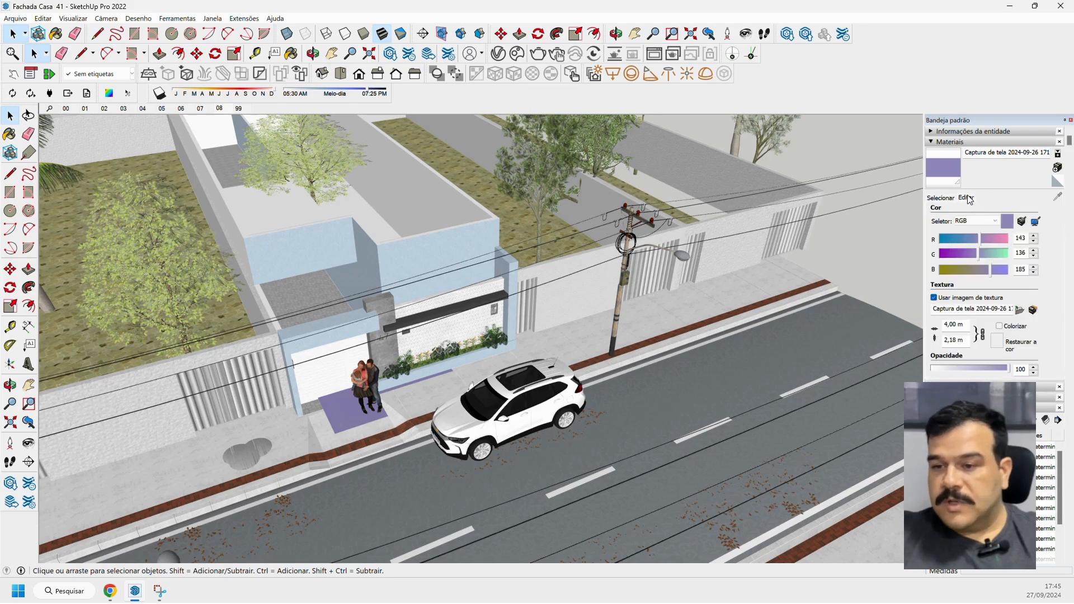
click(938, 302)
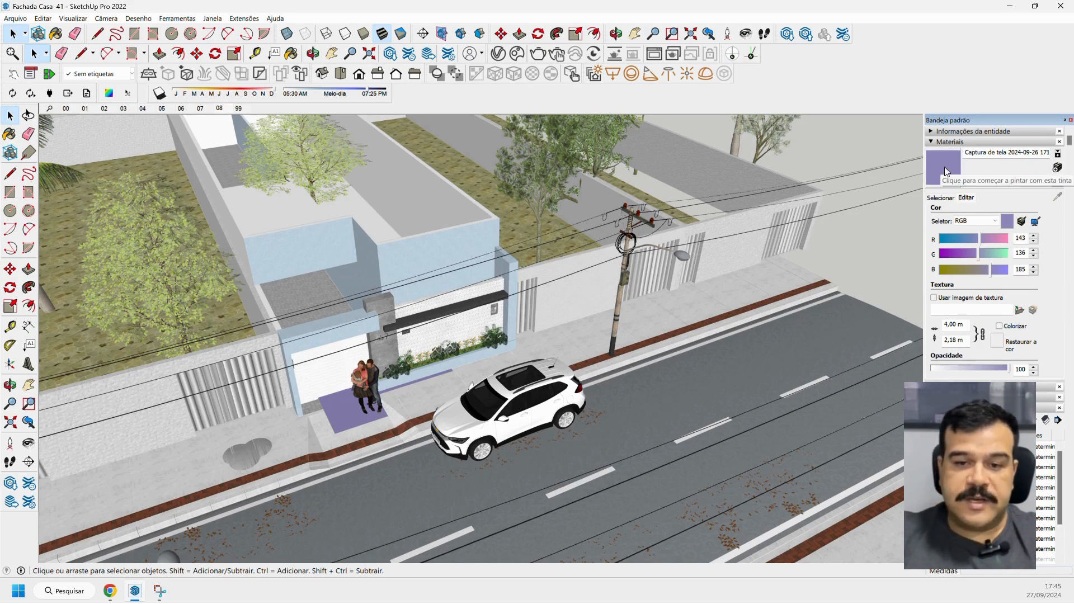
Open the house walls group for editing and paint the upper front wall face with the plain lilac material.
click(396, 260)
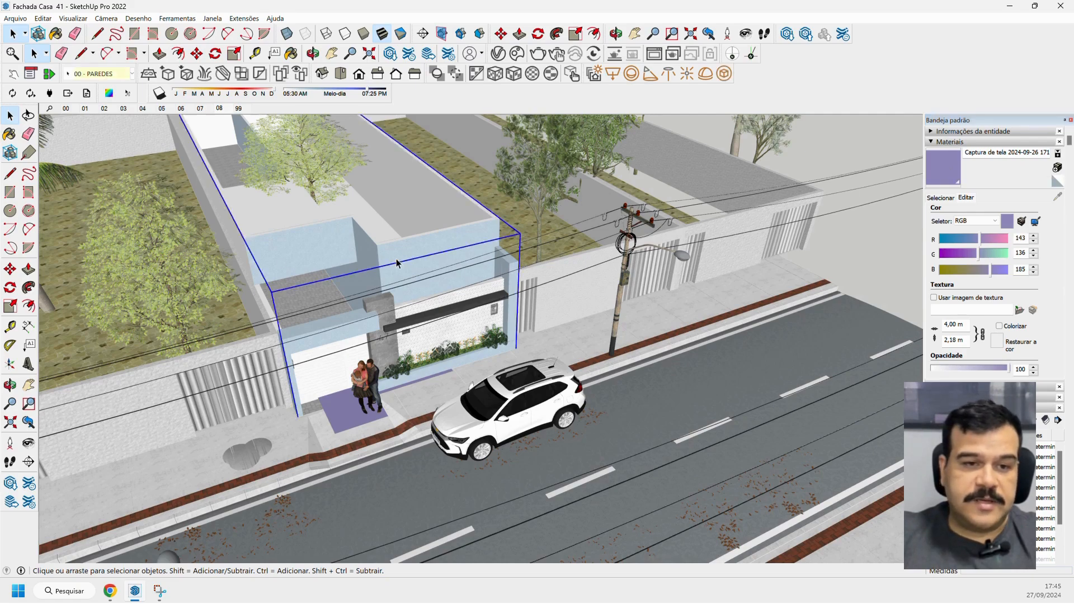
scroll(396, 259, up, 4)
double_click(396, 259)
triple_click(396, 259)
scroll(397, 258, up, 5)
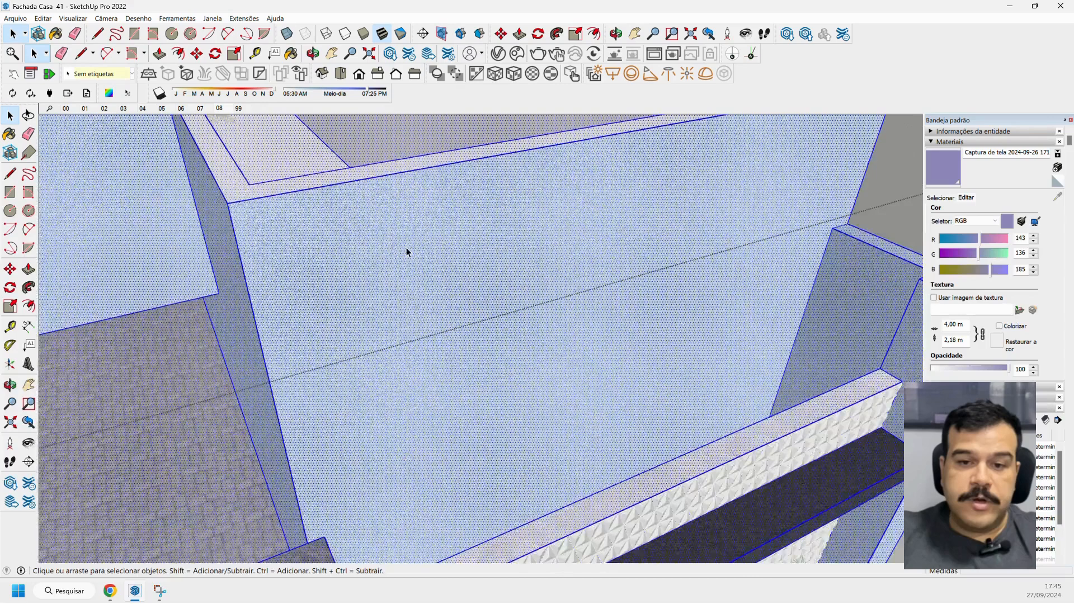
click(408, 251)
scroll(336, 232, down, 3)
key(b)
click(352, 250)
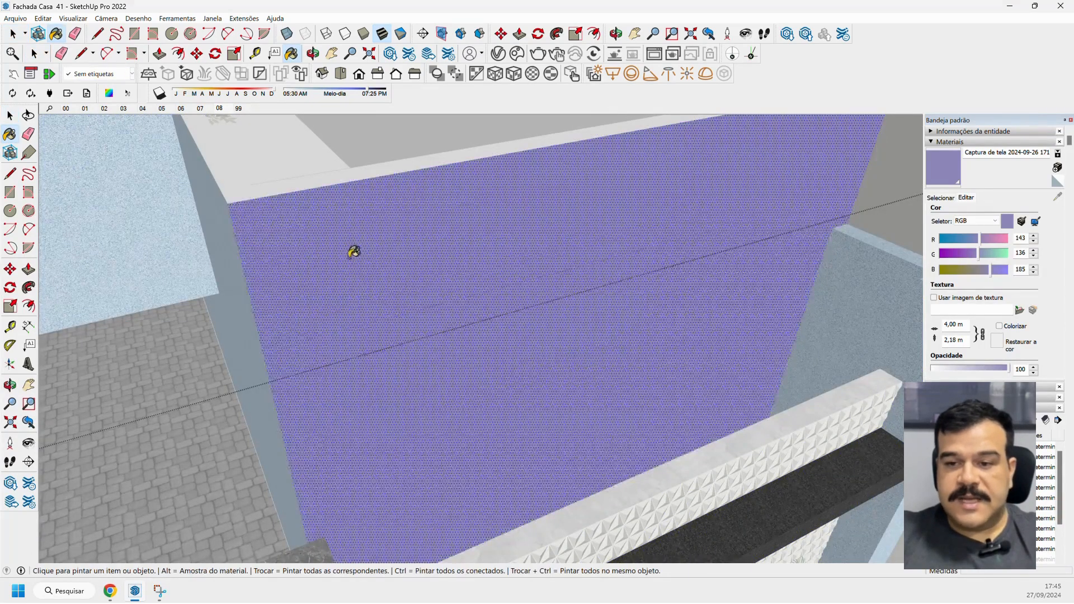
Compare the plain lilac upper wall with the granulated blue plaster beside it and the lilac face on the sidewalk.
mouse_move(352, 249)
middle_down()
mouse_move(424, 240)
mouse_move(351, 258)
mouse_move(321, 243)
mouse_move(311, 252)
mouse_move(362, 233)
mouse_move(561, 233)
middle_up()
scroll(424, 239, up, 5)
scroll(321, 243, down, 4)
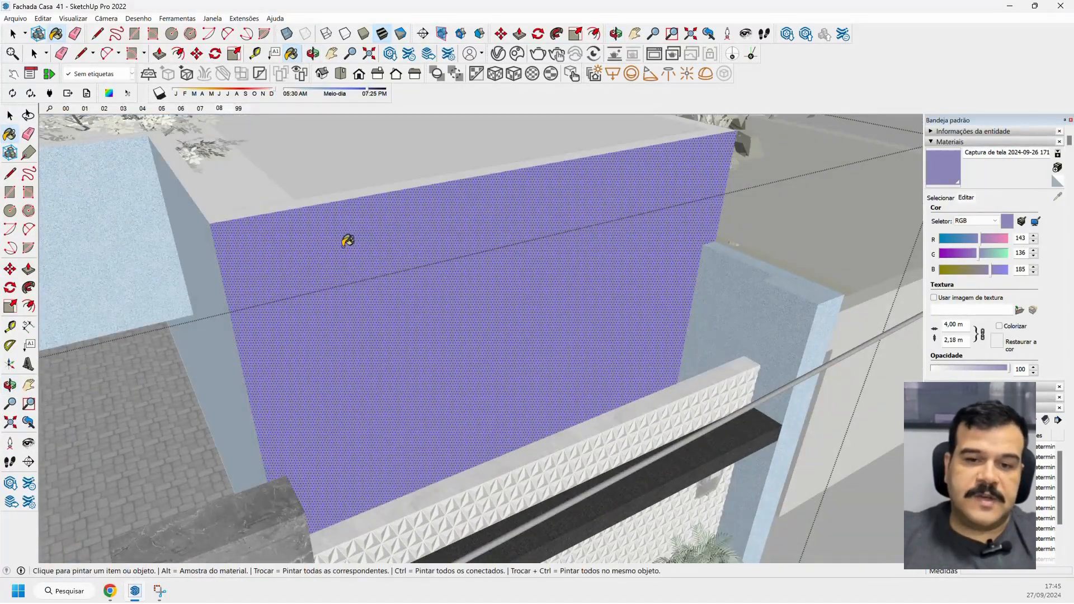
scroll(363, 246, down, 4)
middle_drag(362, 245, 382, 238)
scroll(262, 246, up, 5)
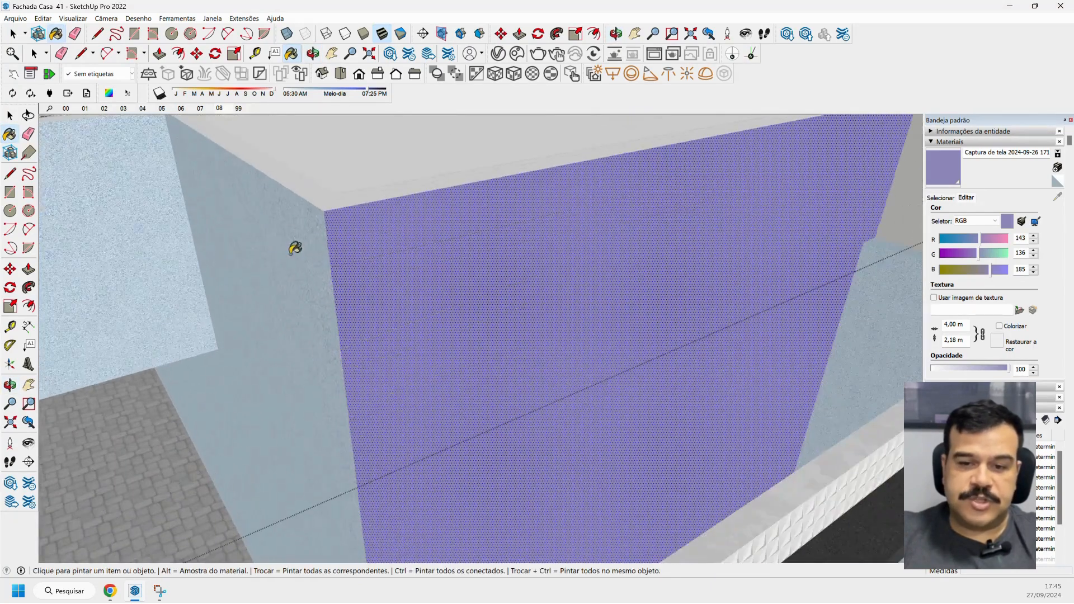
scroll(342, 224, up, 6)
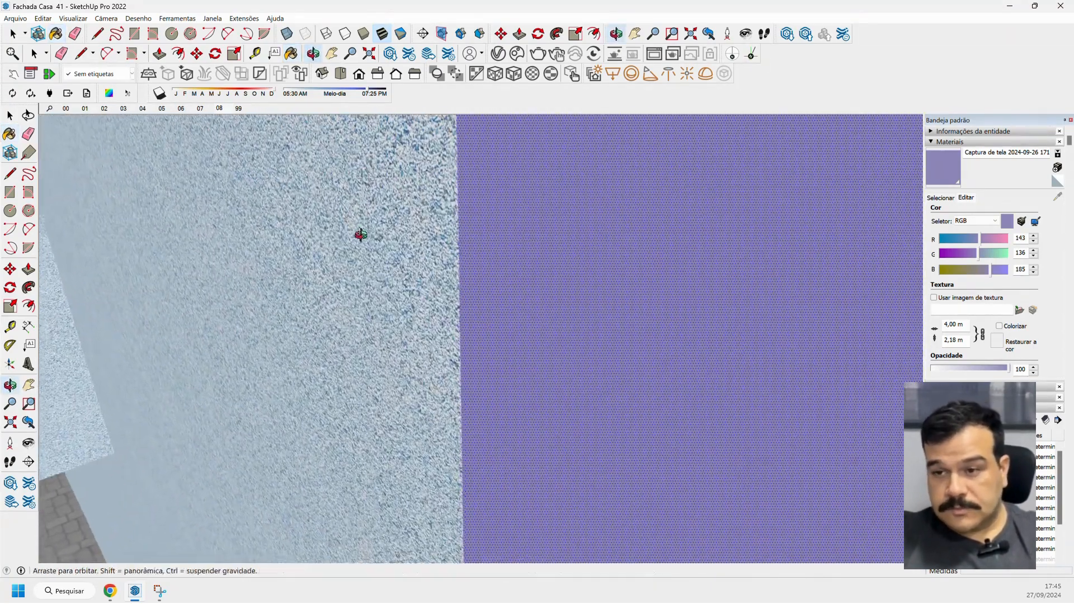
scroll(402, 246, down, 4)
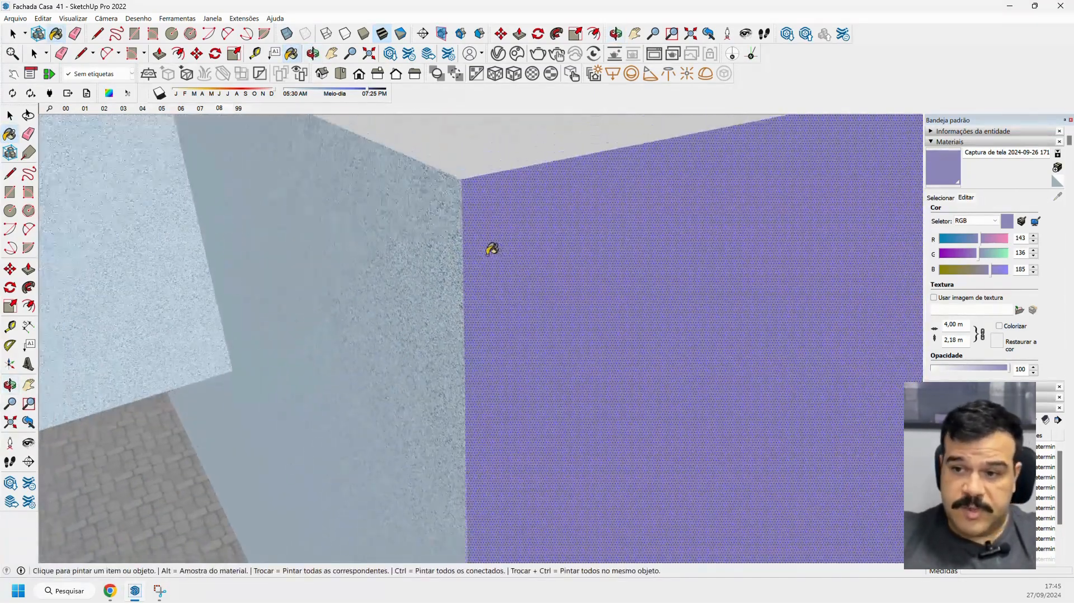
scroll(451, 249, down, 3)
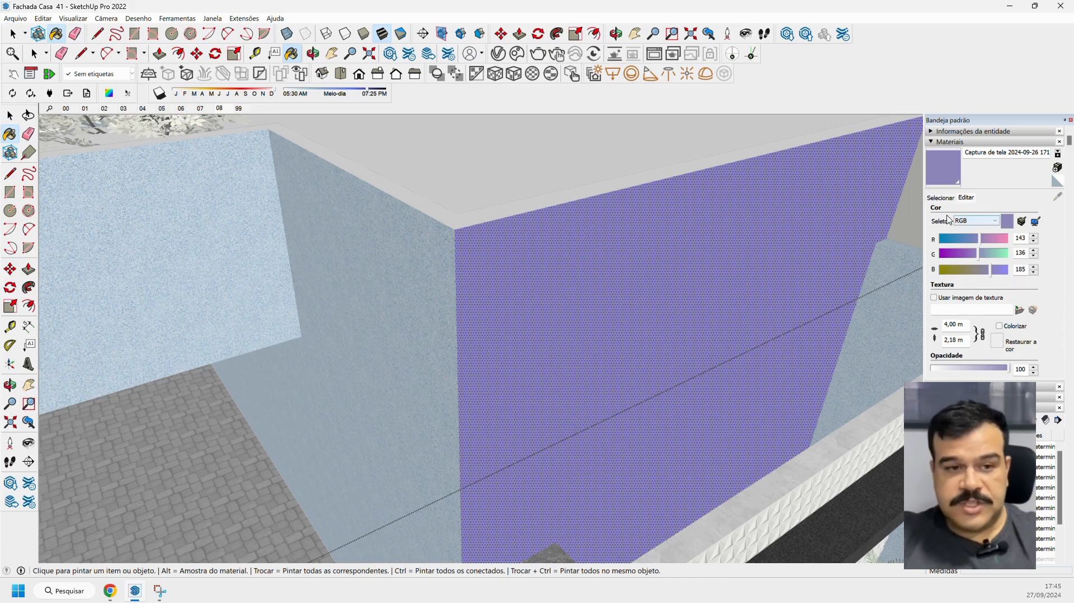
scroll(781, 265, down, 6)
scroll(781, 265, down, 4)
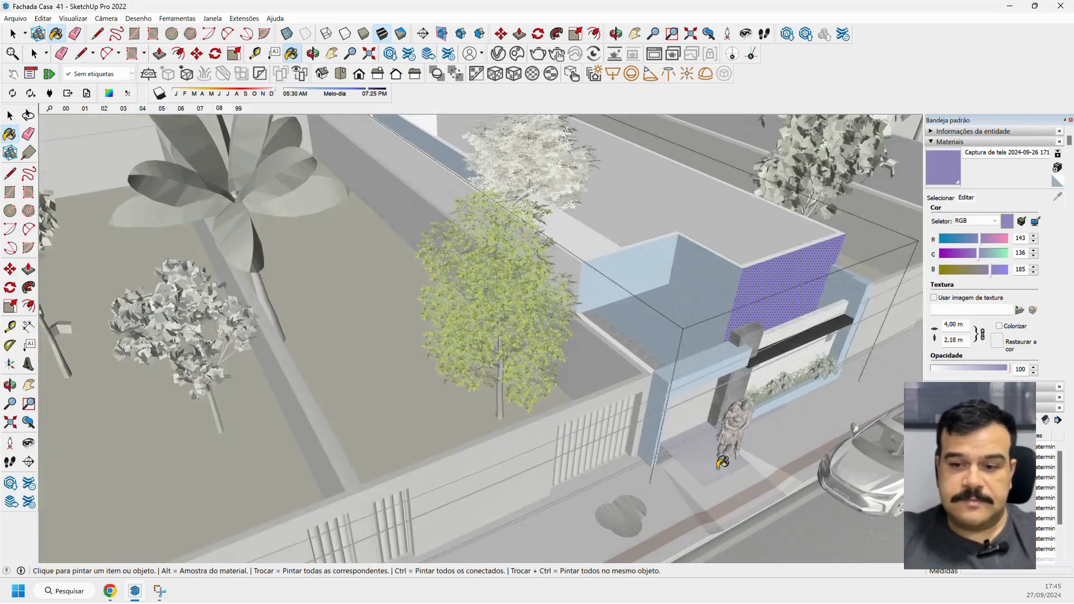
scroll(724, 474, up, 8)
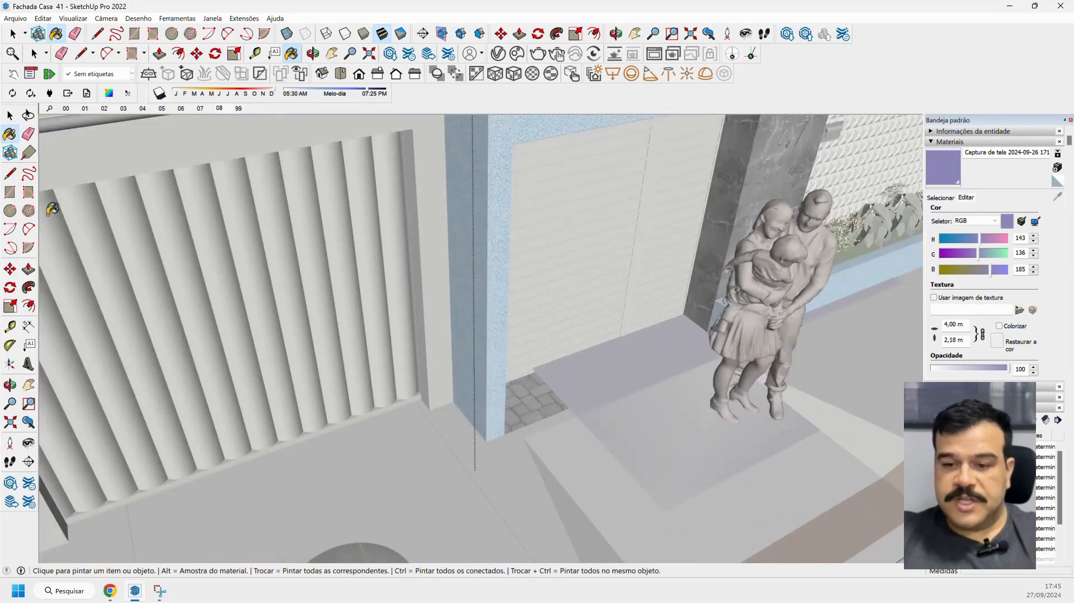
Compare the plain lilac sidewalk face and upper front wall with the granulated blue plaster, both up close and across the whole facade.
click(10, 115)
scroll(599, 379, down, 3)
scroll(643, 369, up, 6)
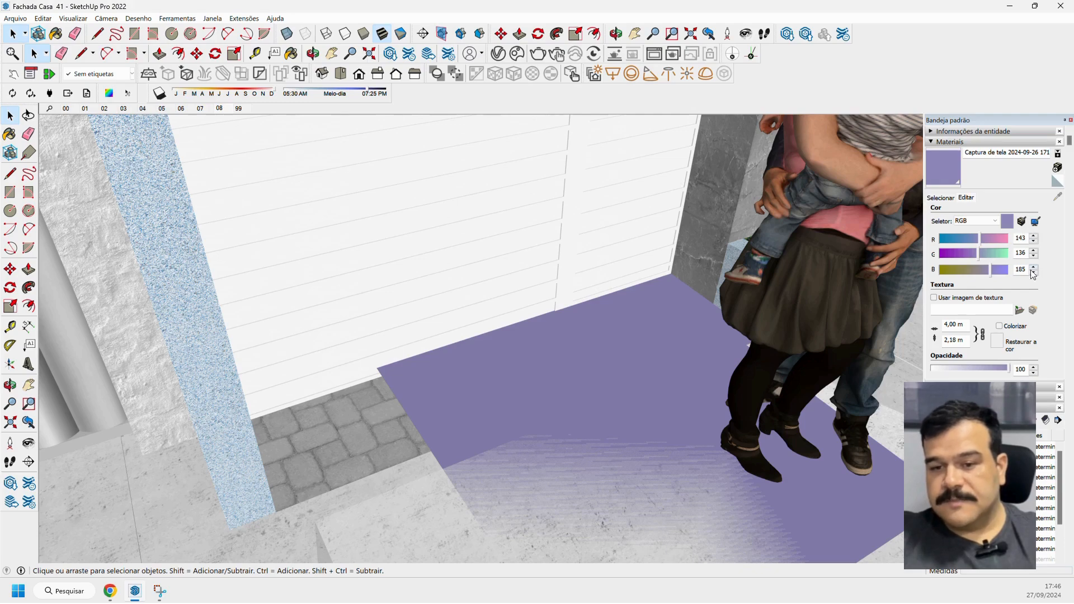
scroll(595, 355, down, 3)
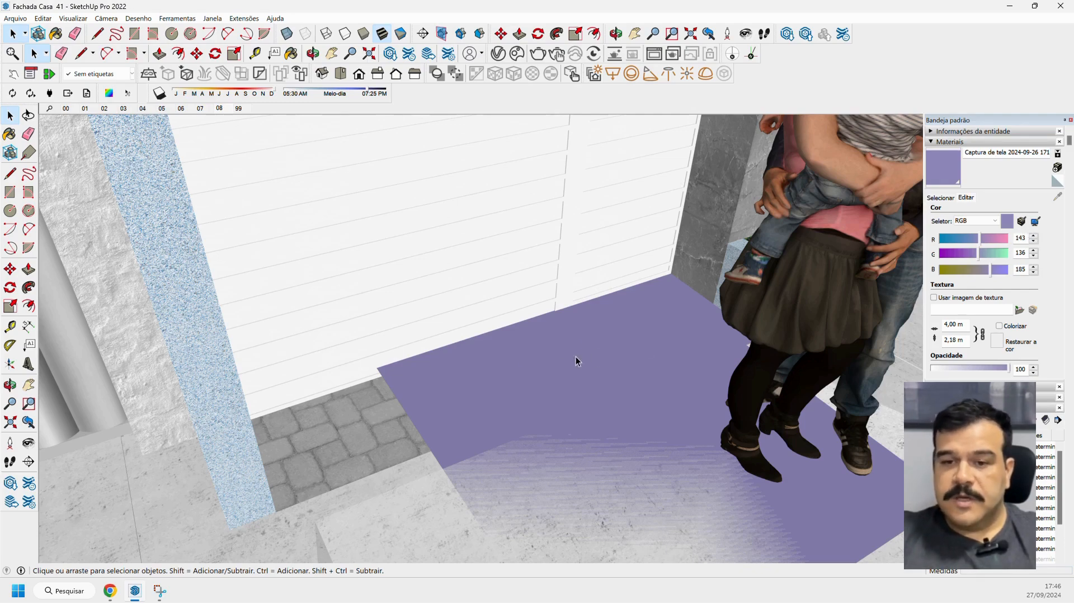
scroll(575, 357, down, 5)
scroll(519, 352, down, 5)
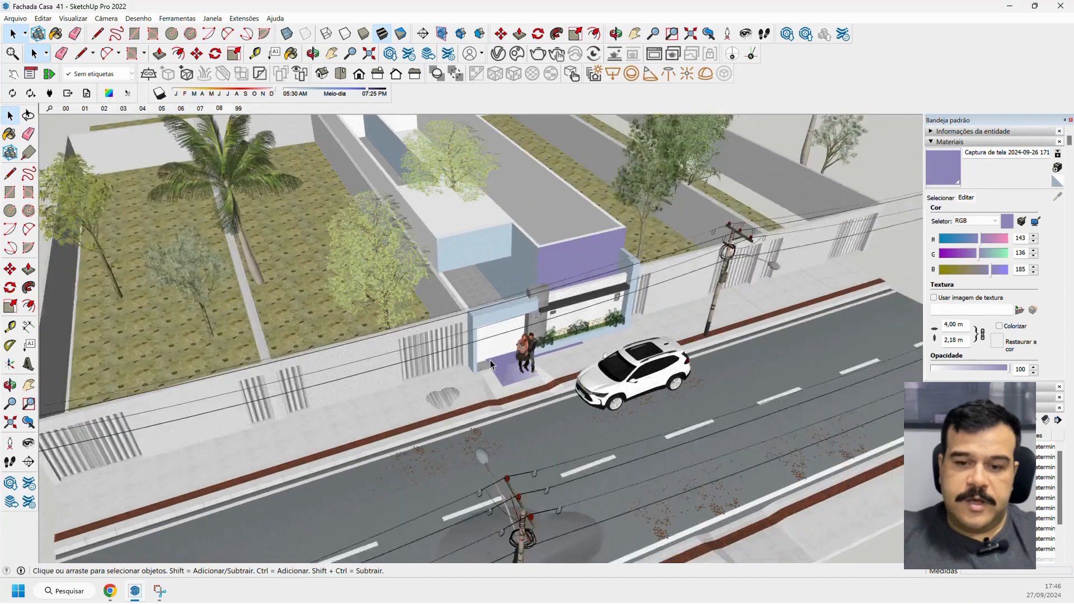
scroll(563, 265, up, 4)
scroll(563, 262, up, 5)
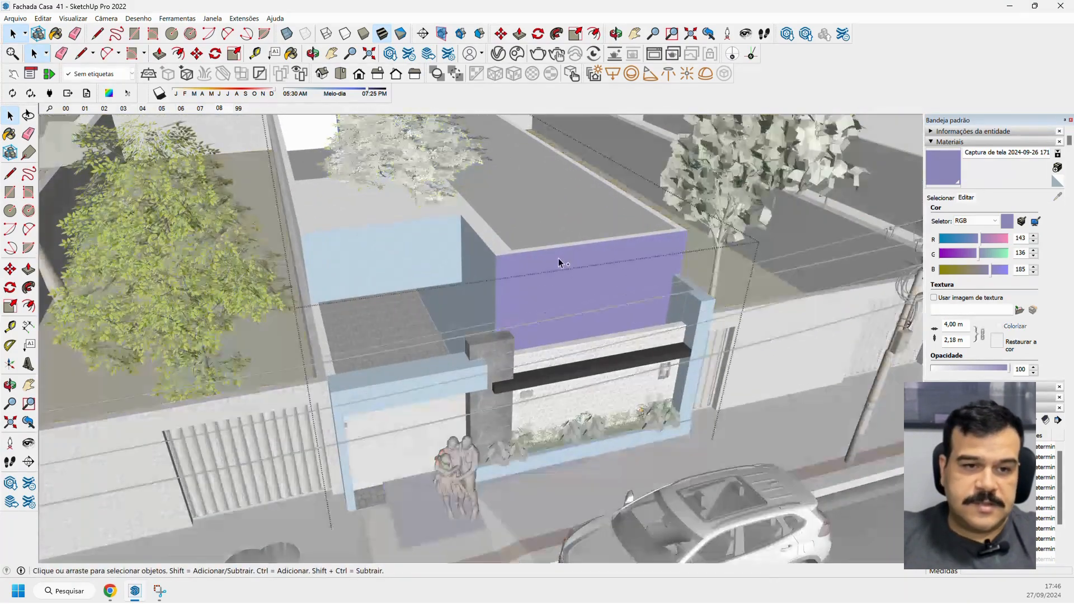
Undo the plain lilac paint on the upper front wall.
key(ctrl+z)
scroll(532, 269, up, 2)
scroll(478, 271, up, 5)
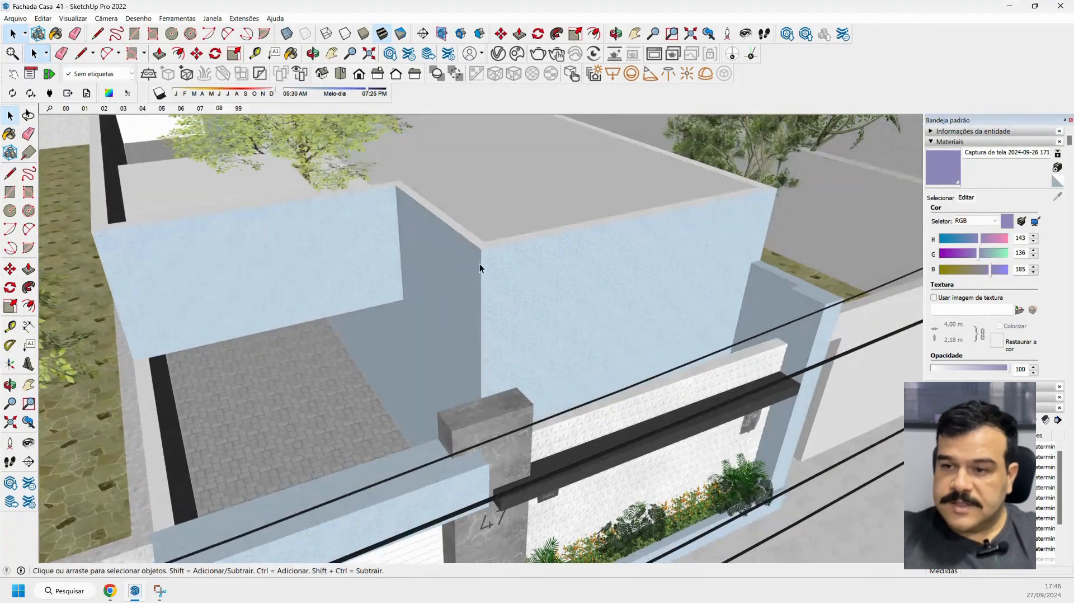
Sample the granulated blue plaster from the upper front wall and view its colour and texture settings.
click(9, 135)
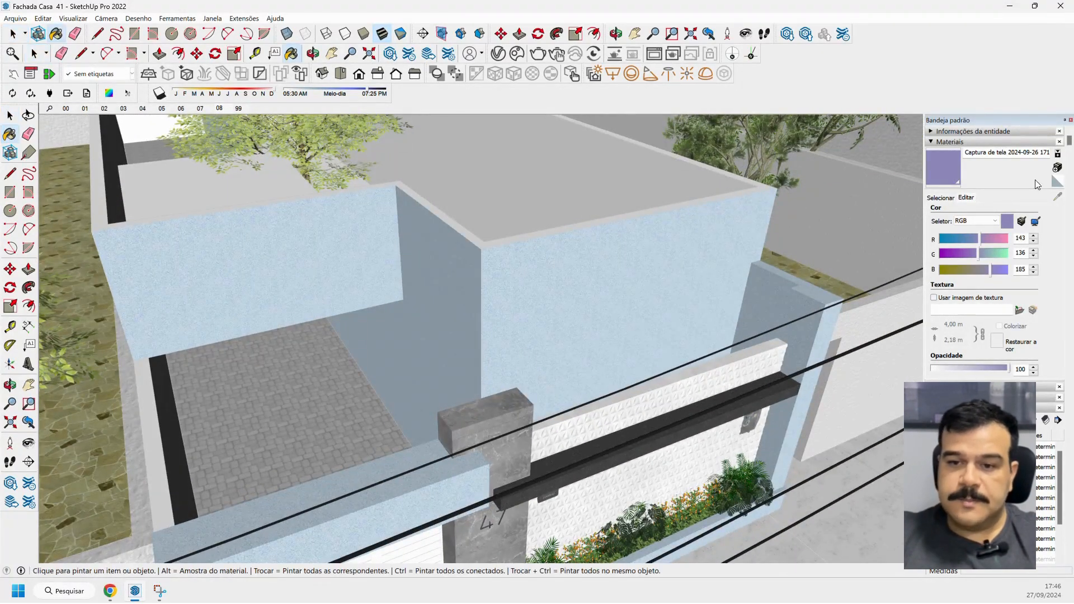
click(941, 199)
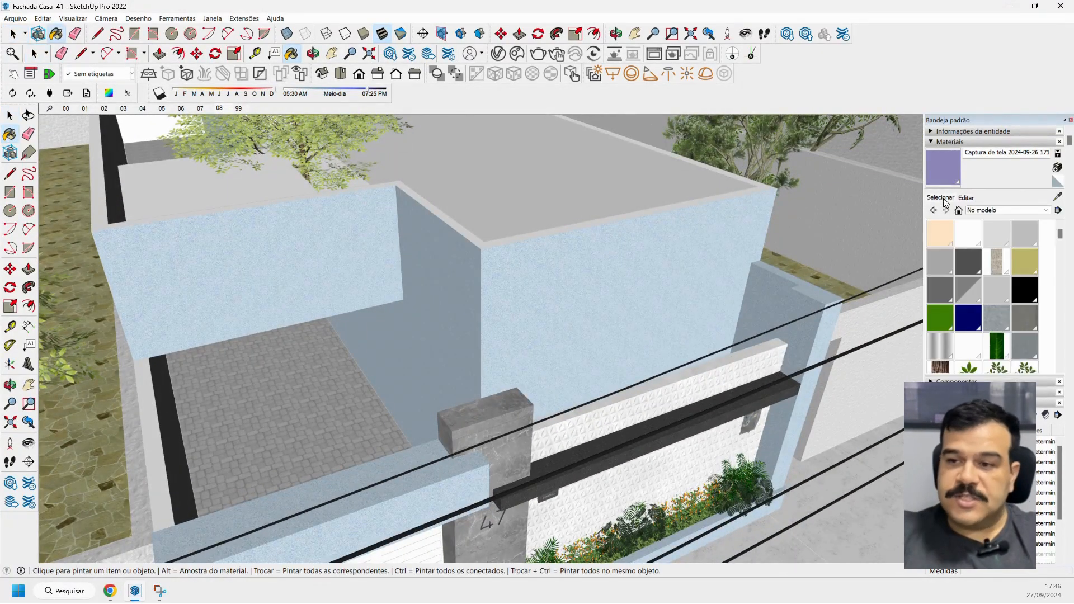
click(1057, 196)
click(579, 246)
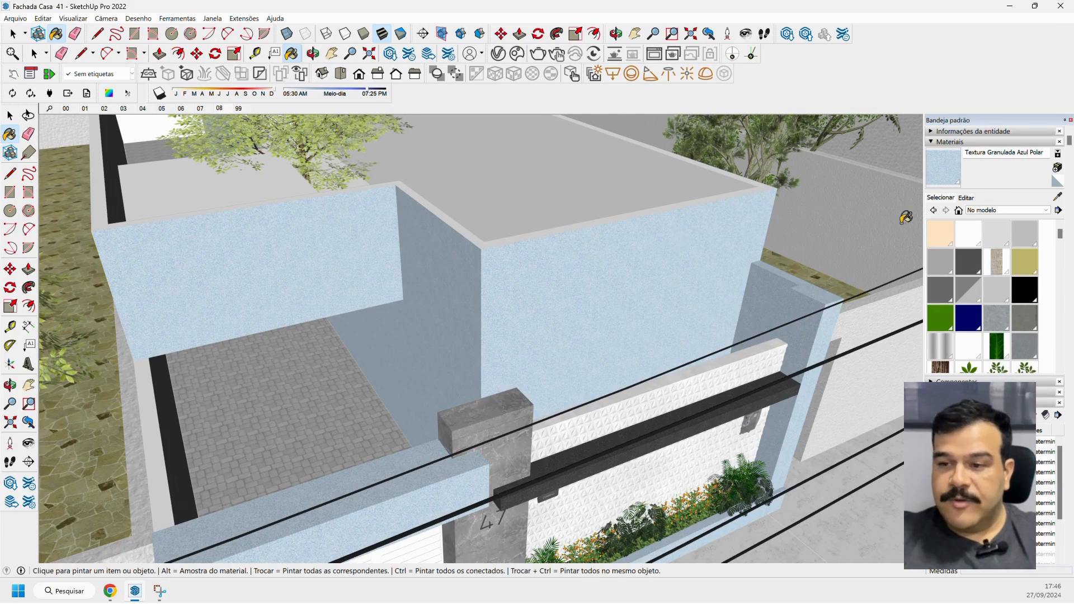
click(967, 198)
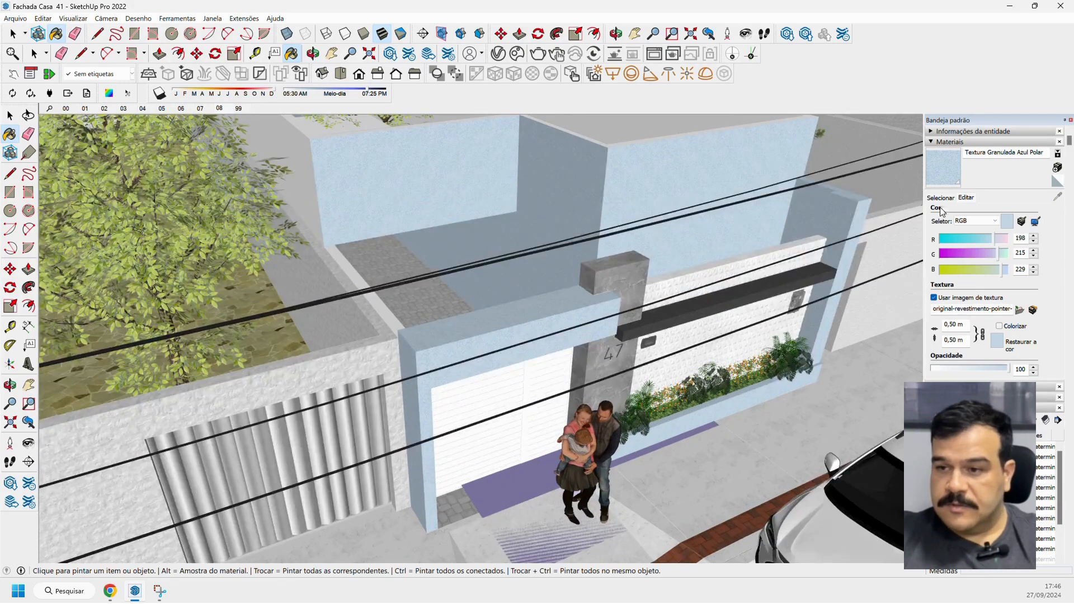
Sample the lilac material from the sidewalk face and read its RGB values.
click(940, 198)
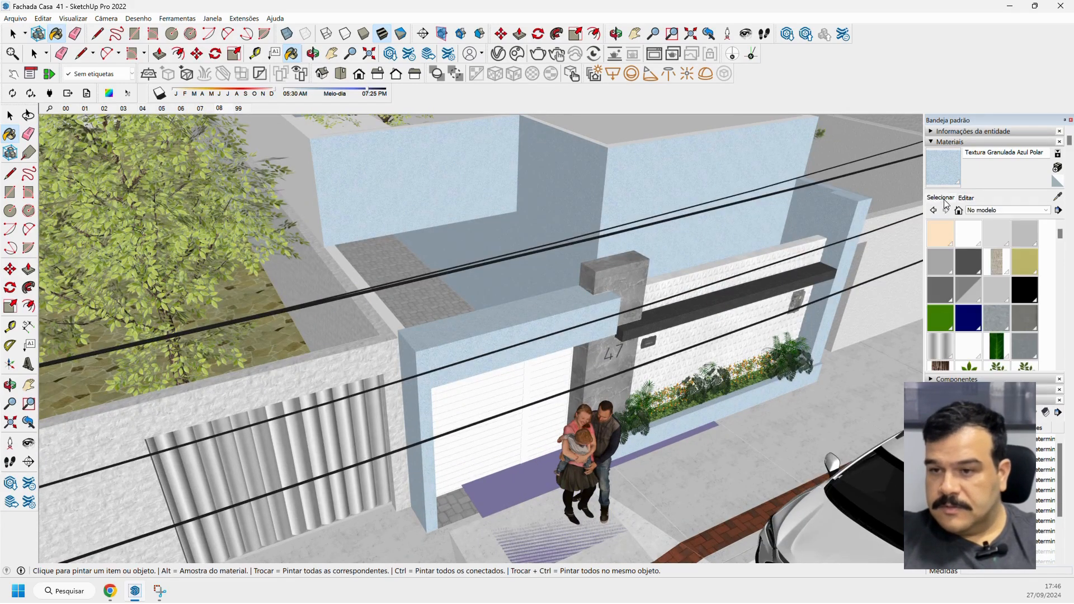
click(1058, 196)
click(533, 472)
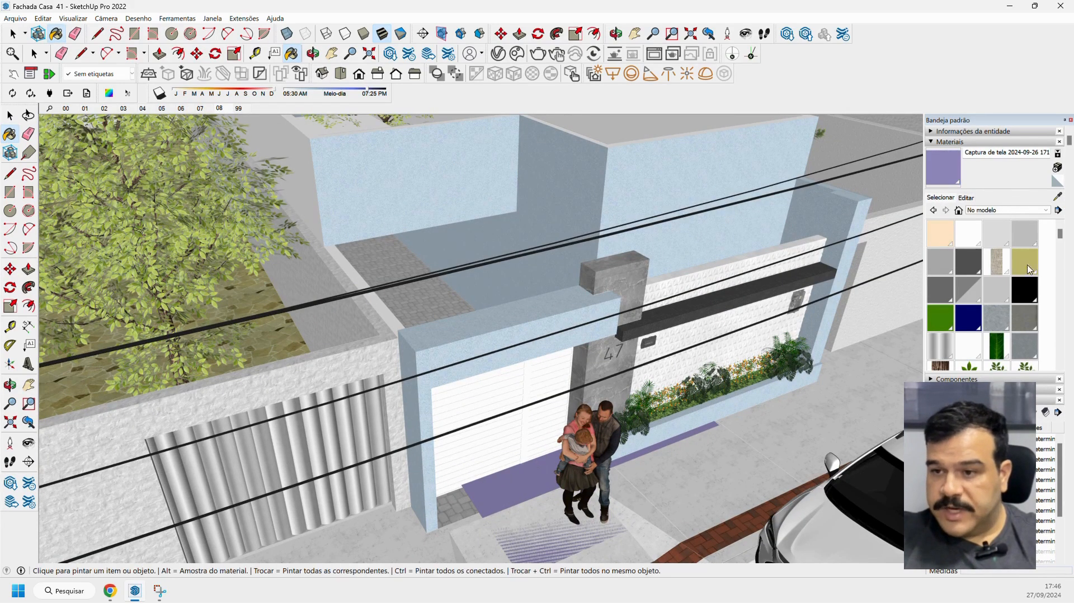
click(967, 198)
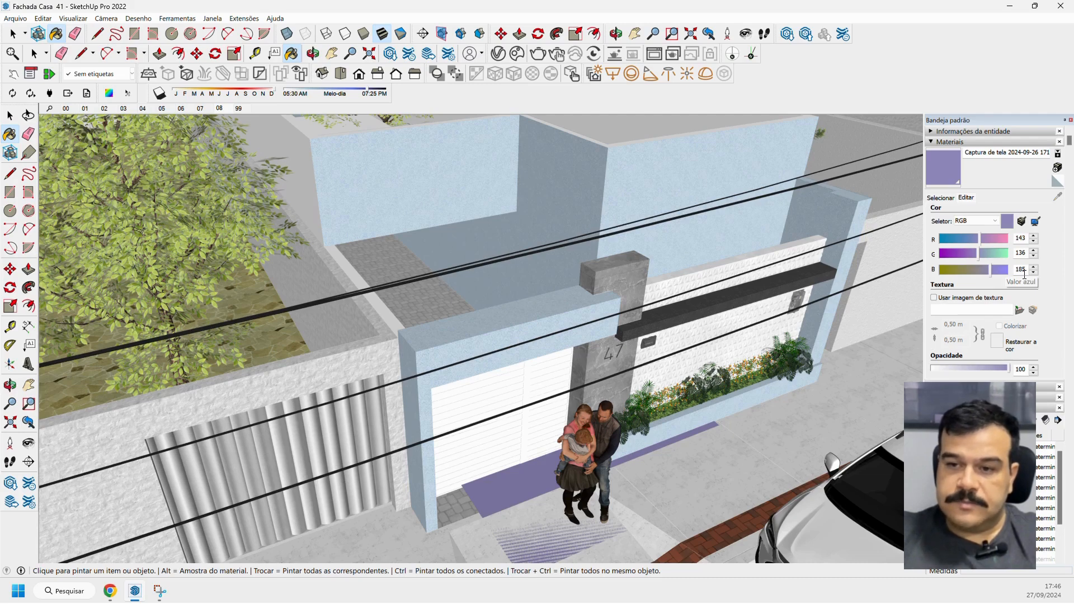
Sample the upper front wall's granulated plaster again and set its colour to RGB 143, 136, 185.
click(950, 198)
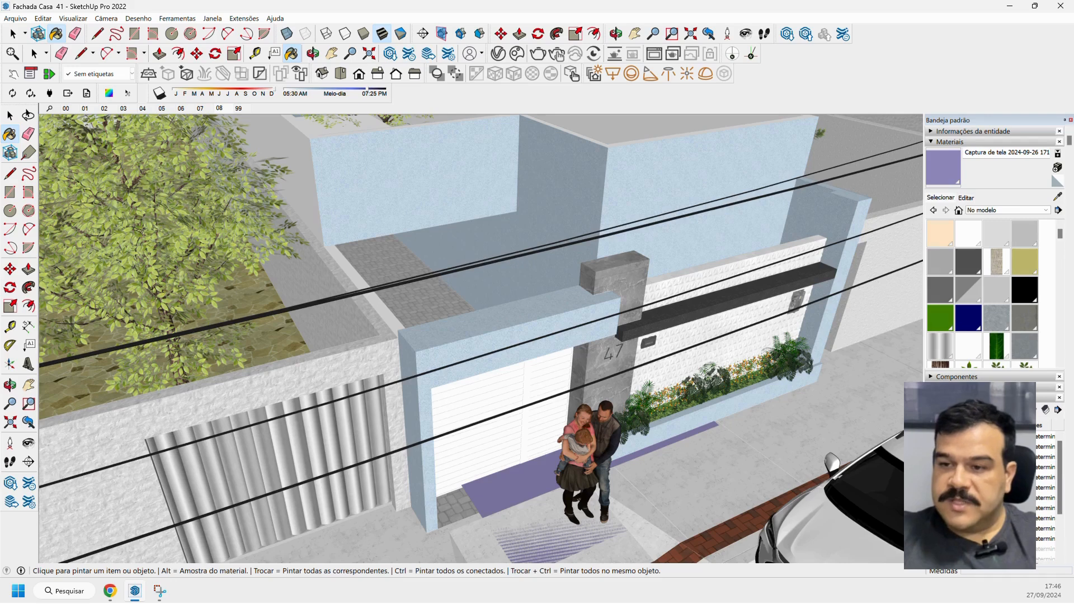
click(1057, 196)
click(764, 166)
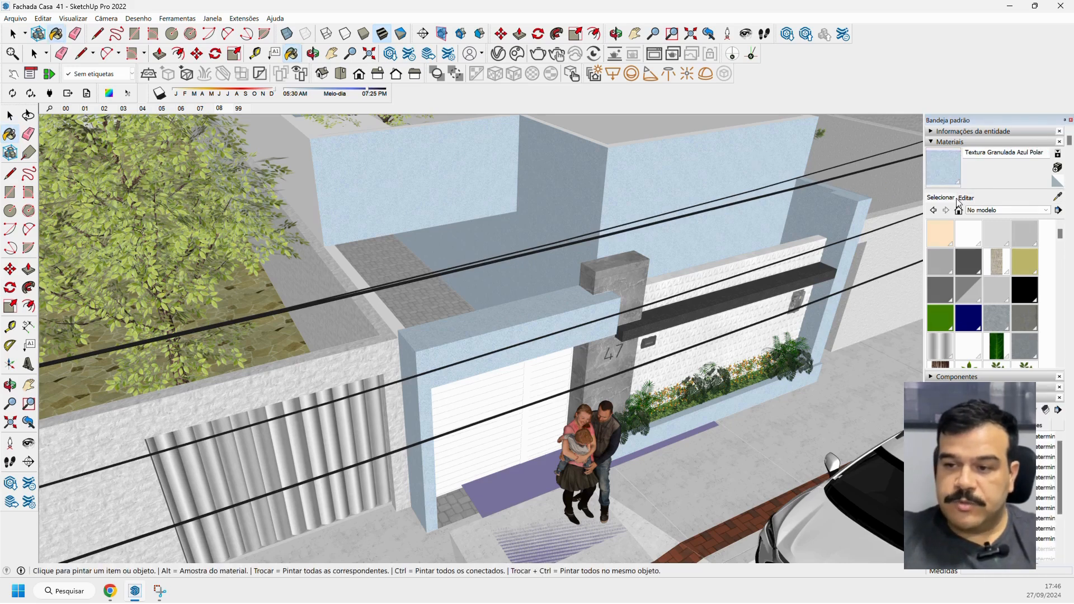
click(968, 198)
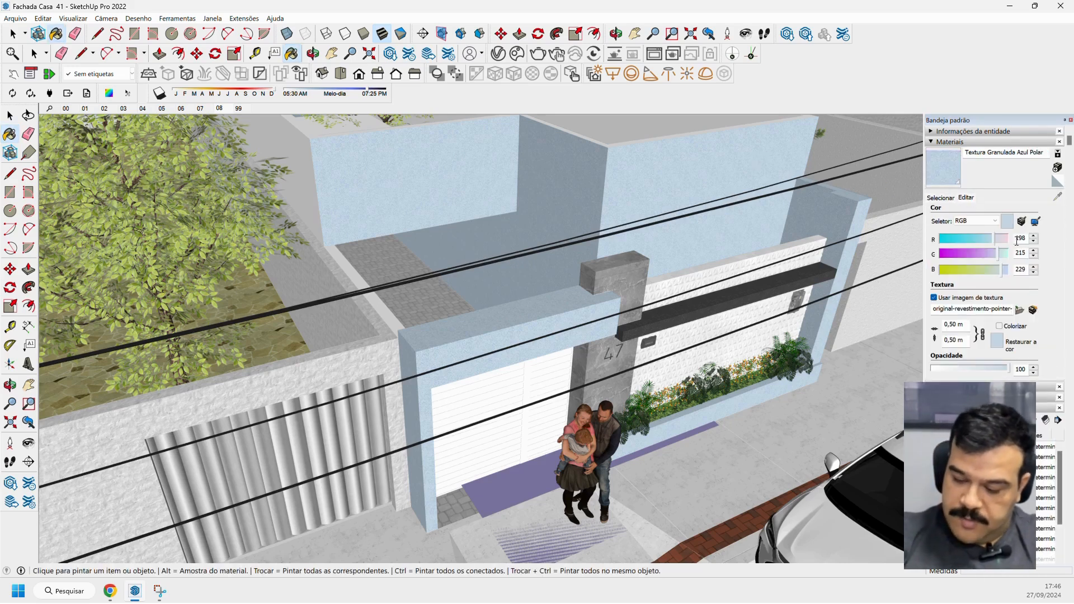
double_click(1026, 239)
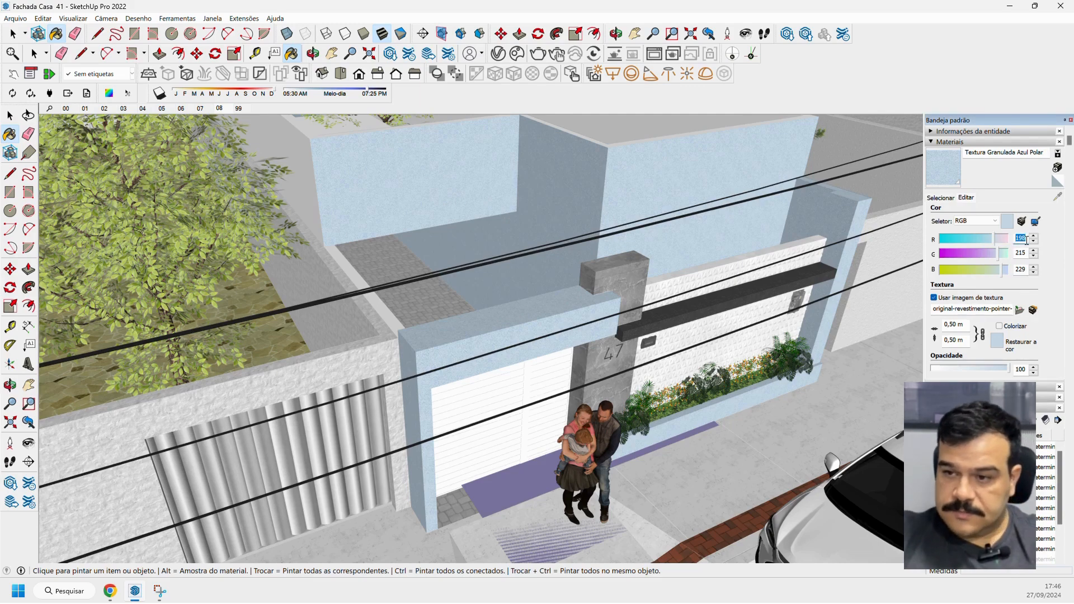
text(143)
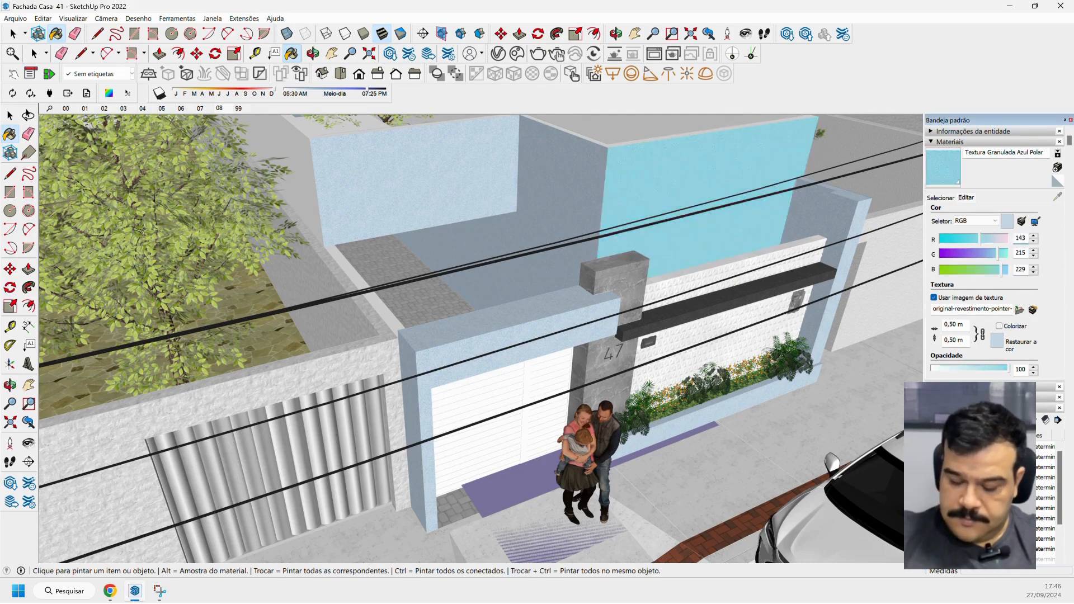
double_click(1020, 254)
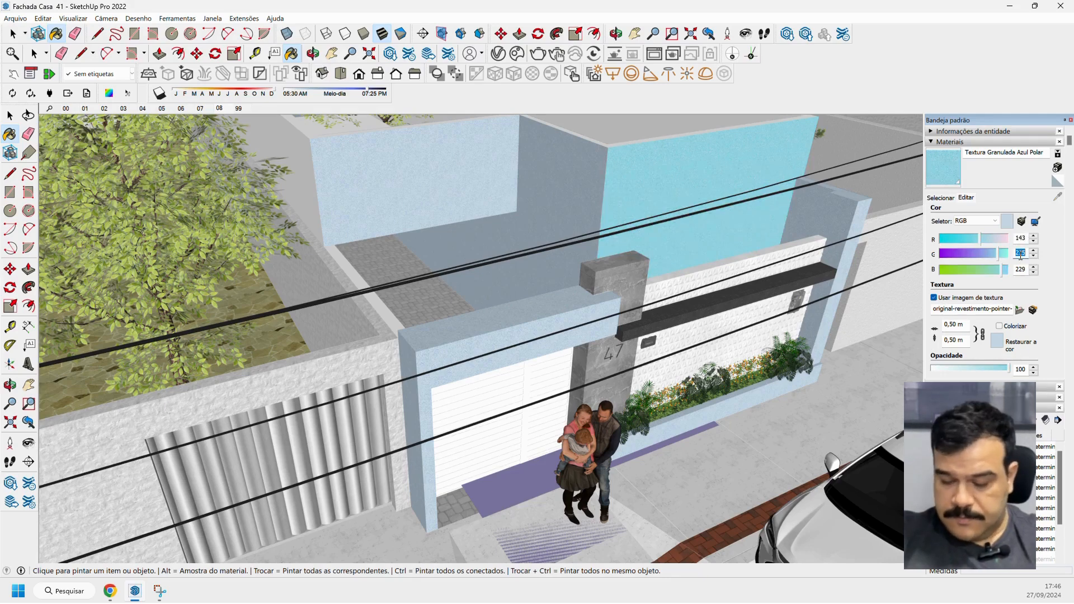
text(136)
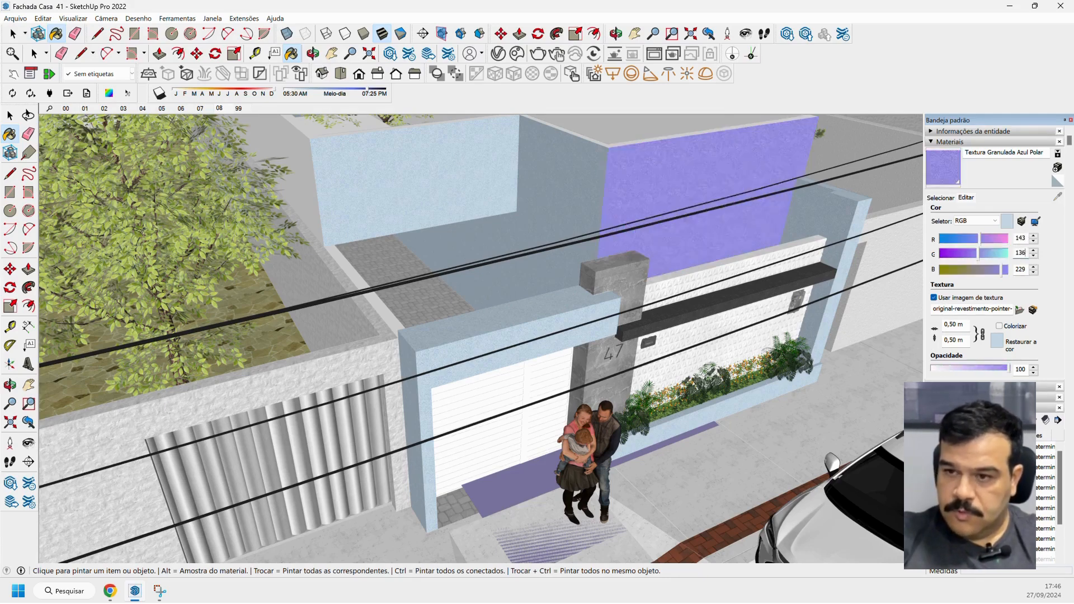
double_click(1021, 270)
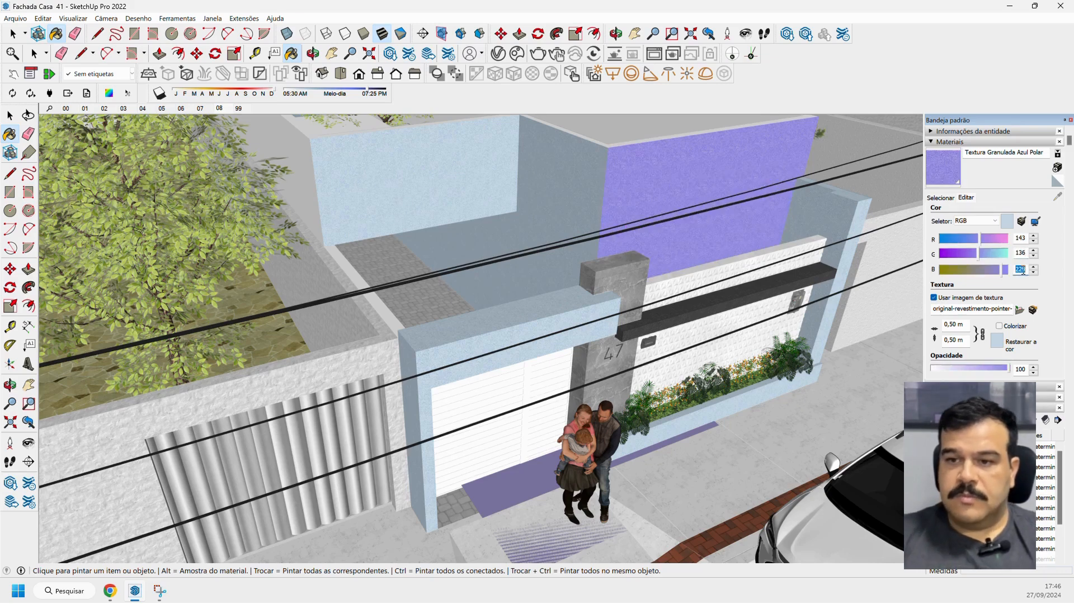
text(185)
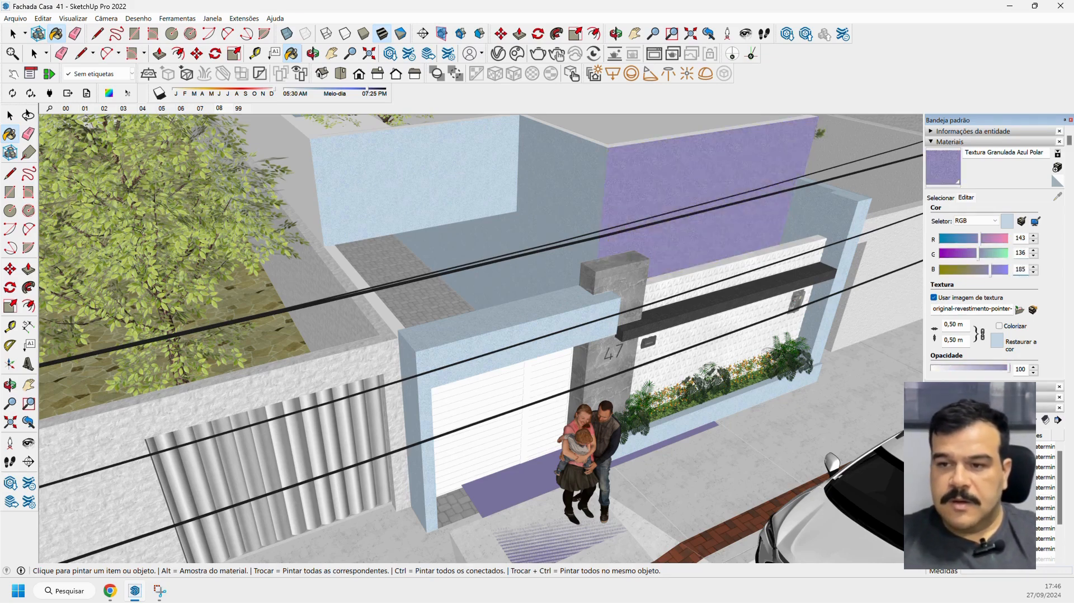
Rename the recoloured granulated plaster material as Textura Granulada Lilas.
scroll(814, 158, down, 4)
middle_drag(815, 158, 614, 228)
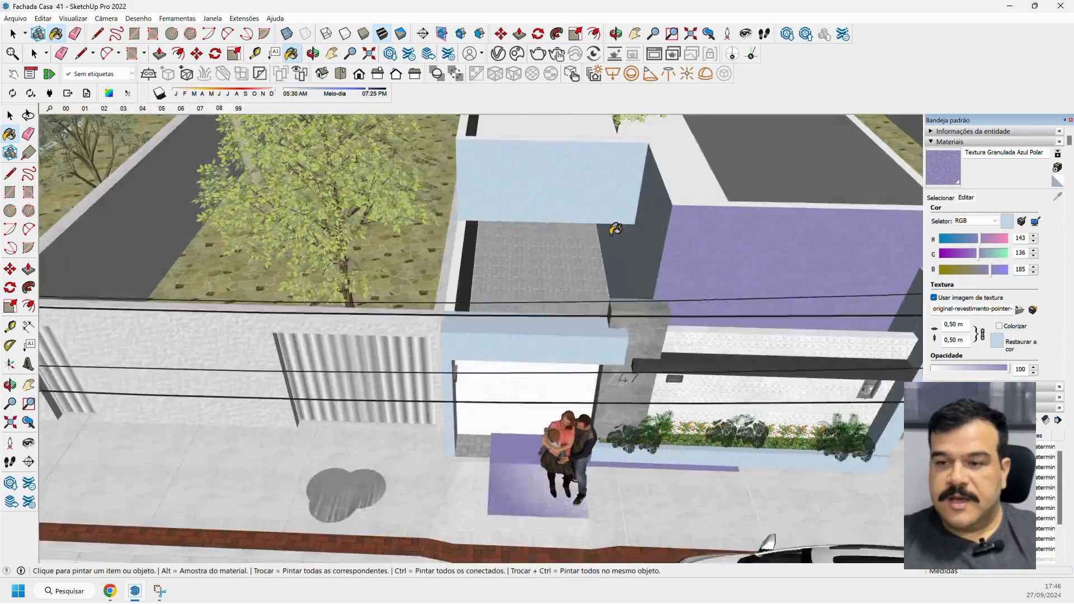
scroll(721, 227, up, 4)
scroll(721, 227, down, 2)
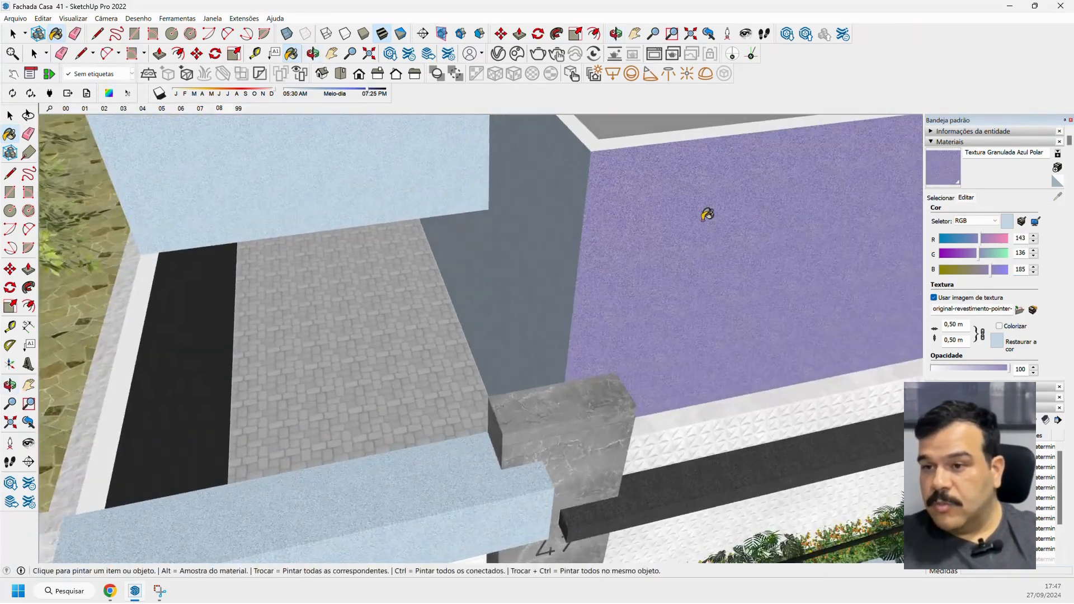
scroll(700, 153, down, 4)
scroll(693, 179, up, 6)
scroll(693, 179, down, 5)
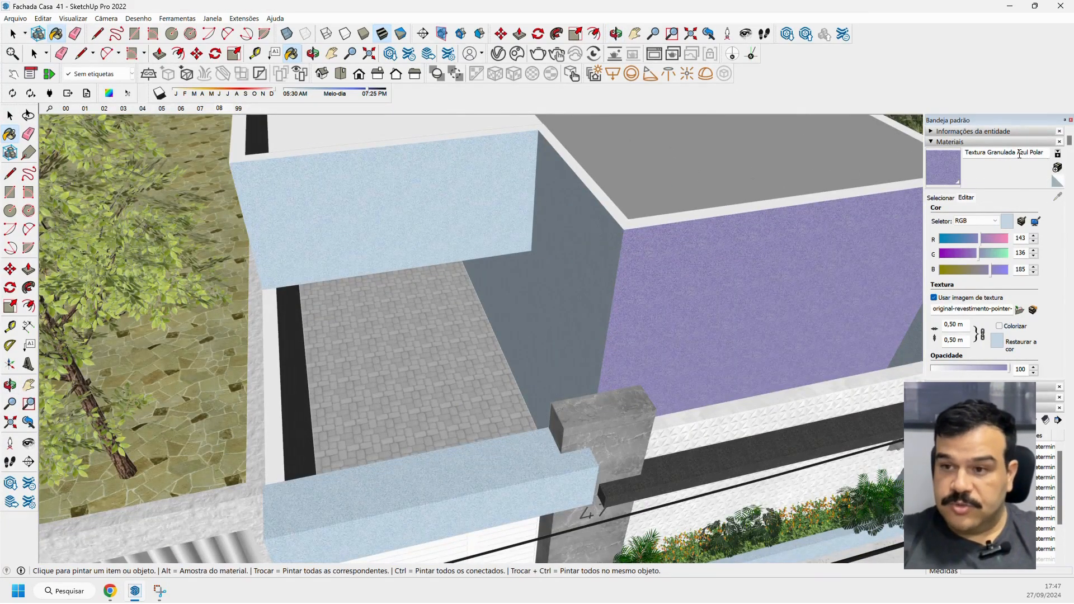
drag(1018, 153, 1043, 153)
text(Lias)
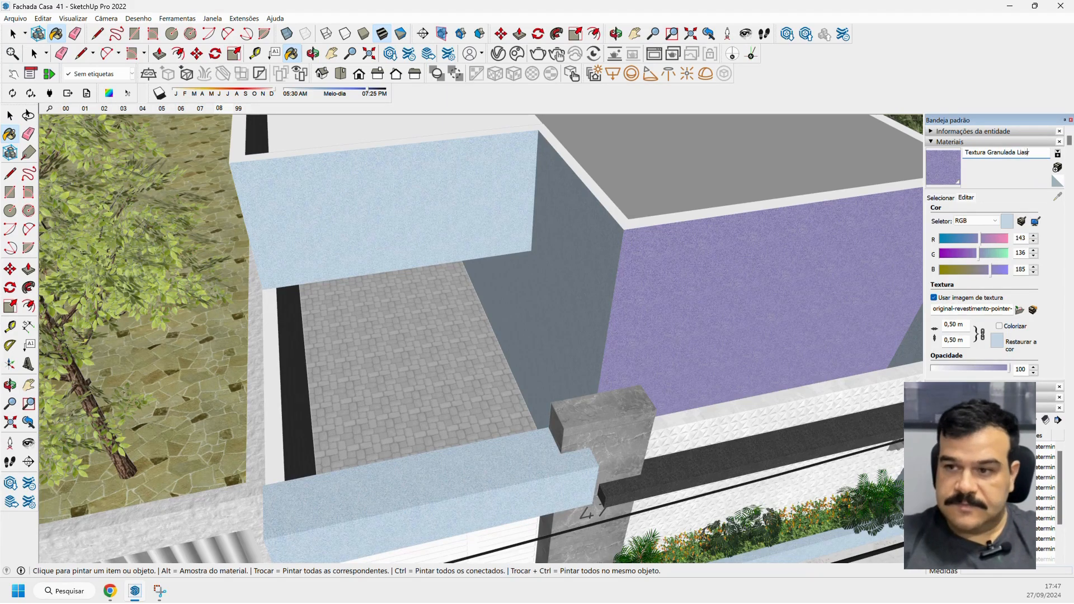
key(BackSpace)
key(BackSpace)
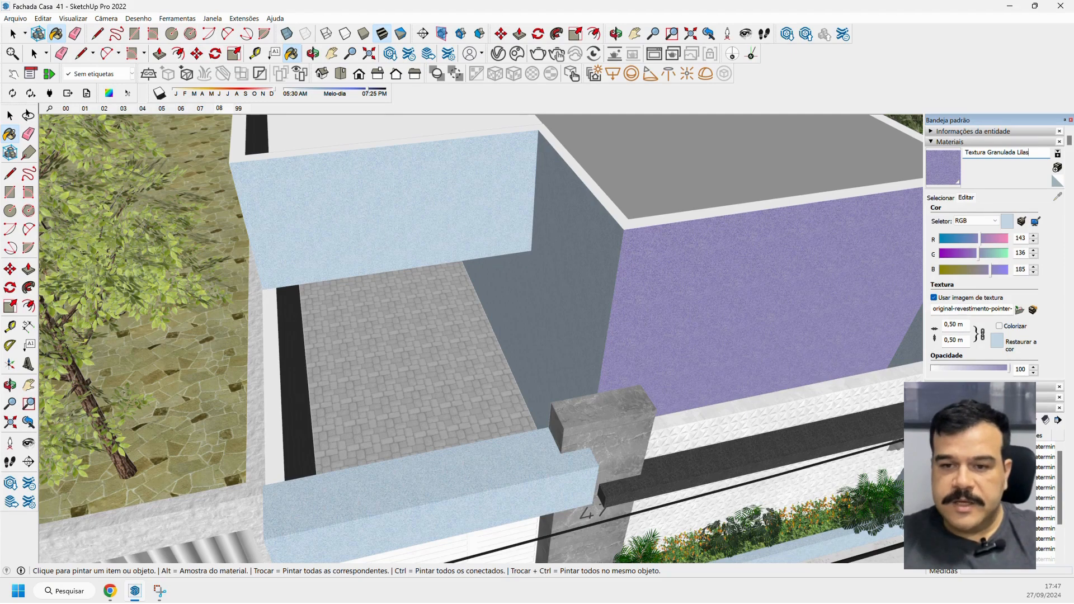
key(space)
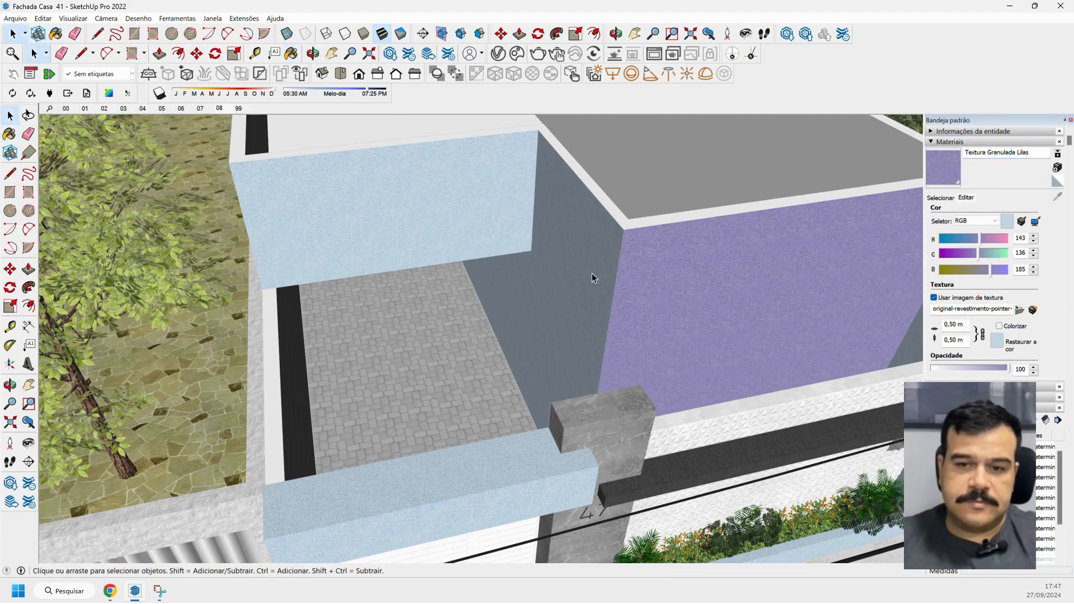
Open the house walls group and paint the recessed side wall and the adjoining upper wall face with Textura Granulada Lilas.
scroll(592, 273, up, 5)
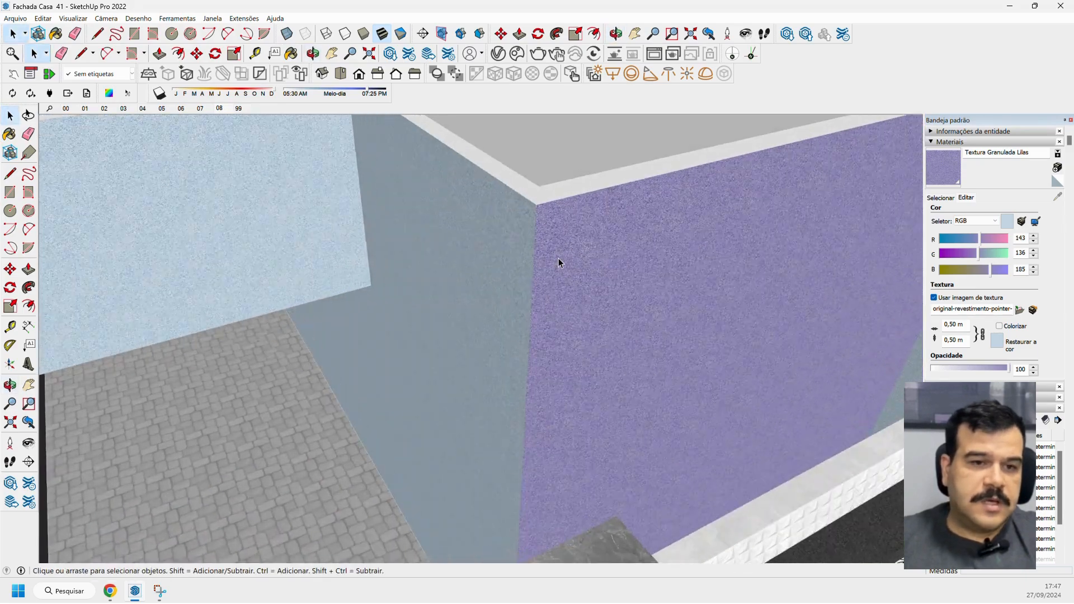
double_click(503, 225)
key(ctrl+a)
click(433, 251)
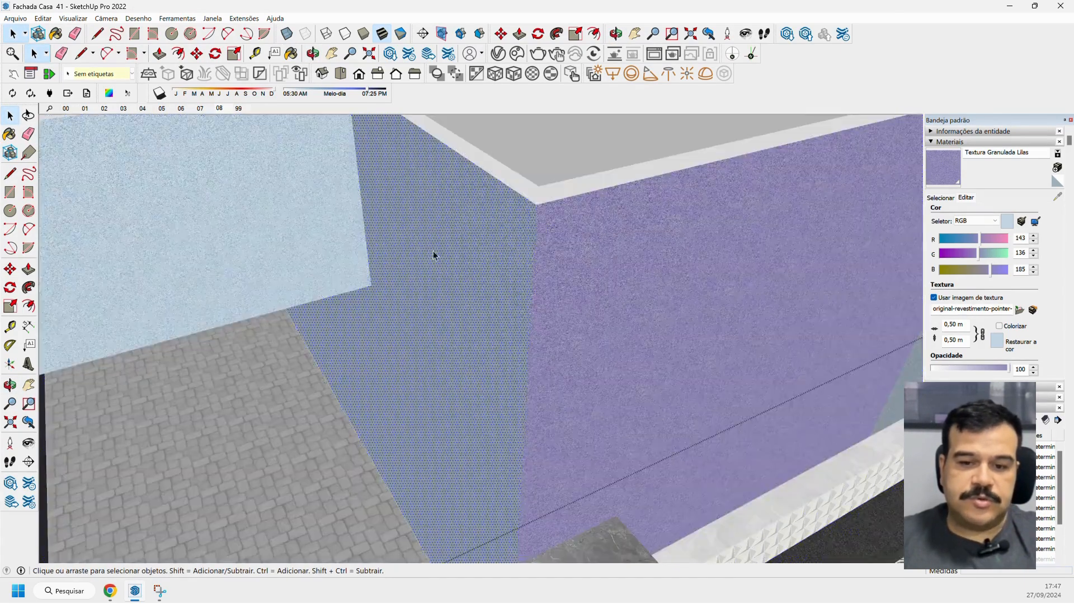
click(9, 133)
click(393, 191)
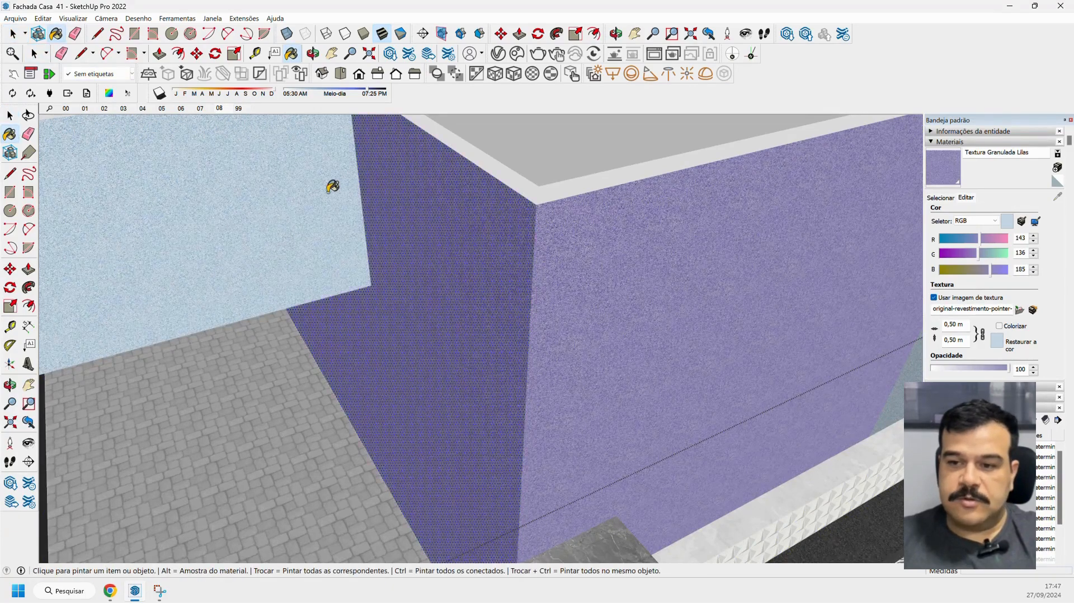
click(328, 193)
Paint the top and front faces of the beam above the garage door with Textura Granulada Lilas.
scroll(335, 197, down, 5)
middle_drag(454, 269, 421, 274)
scroll(378, 445, up, 1)
click(373, 447)
click(382, 474)
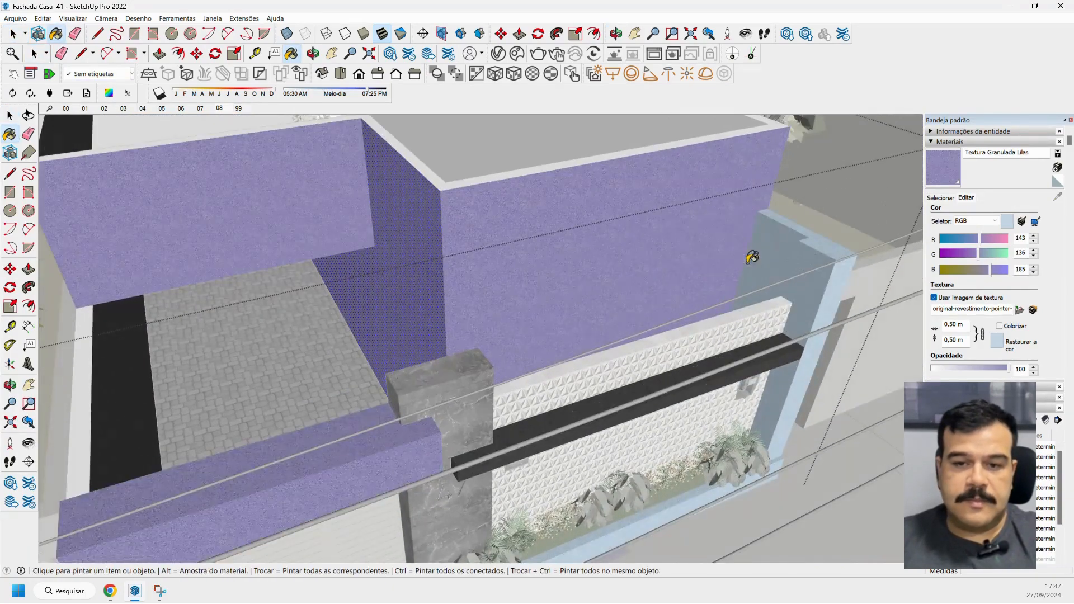
Paint the inner, top and front faces of the wall at the far end of the planter with Textura Granulada Lilas.
click(786, 237)
click(814, 245)
click(824, 277)
click(836, 281)
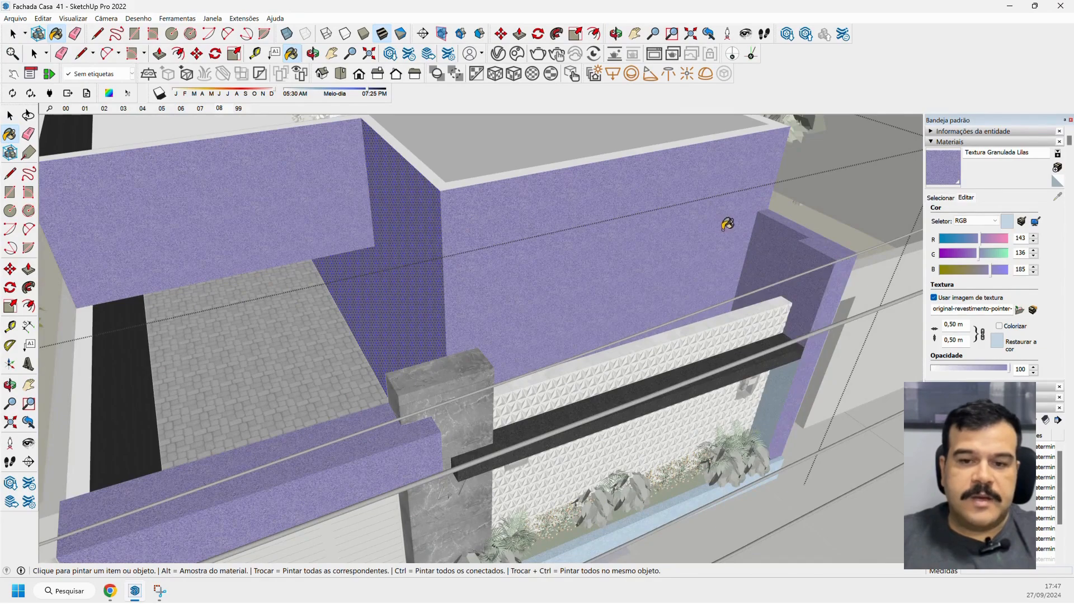
Examine the lilac plaster up close and across the whole facade, and choose scene 08.
mouse_move(727, 224)
middle_down()
mouse_move(549, 219)
mouse_move(477, 201)
mouse_move(475, 176)
middle_up()
scroll(474, 175, up, 3)
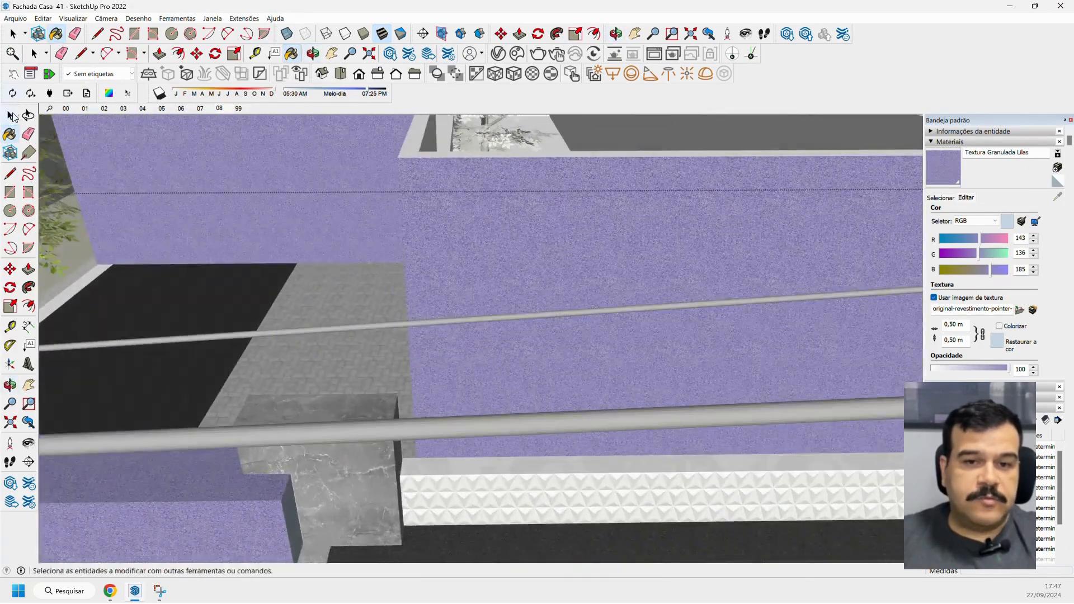
click(11, 116)
scroll(523, 206, down, 8)
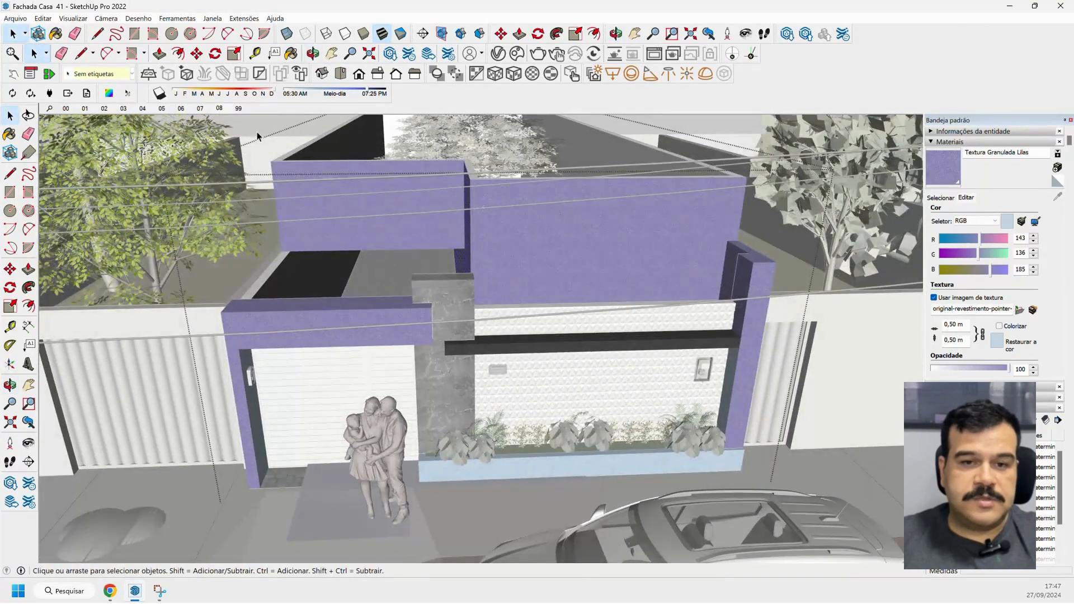
click(218, 109)
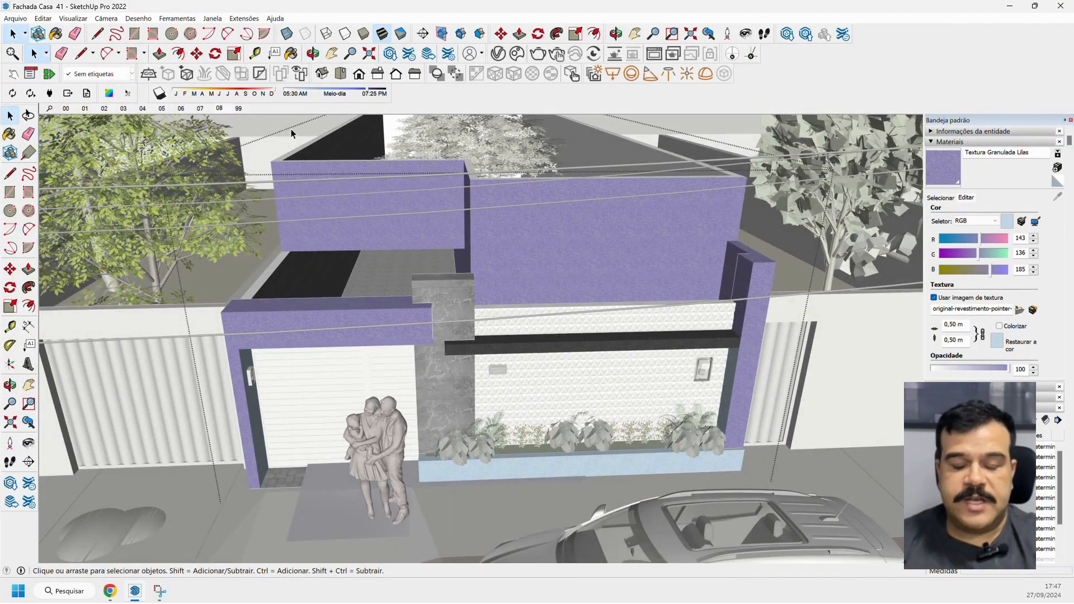